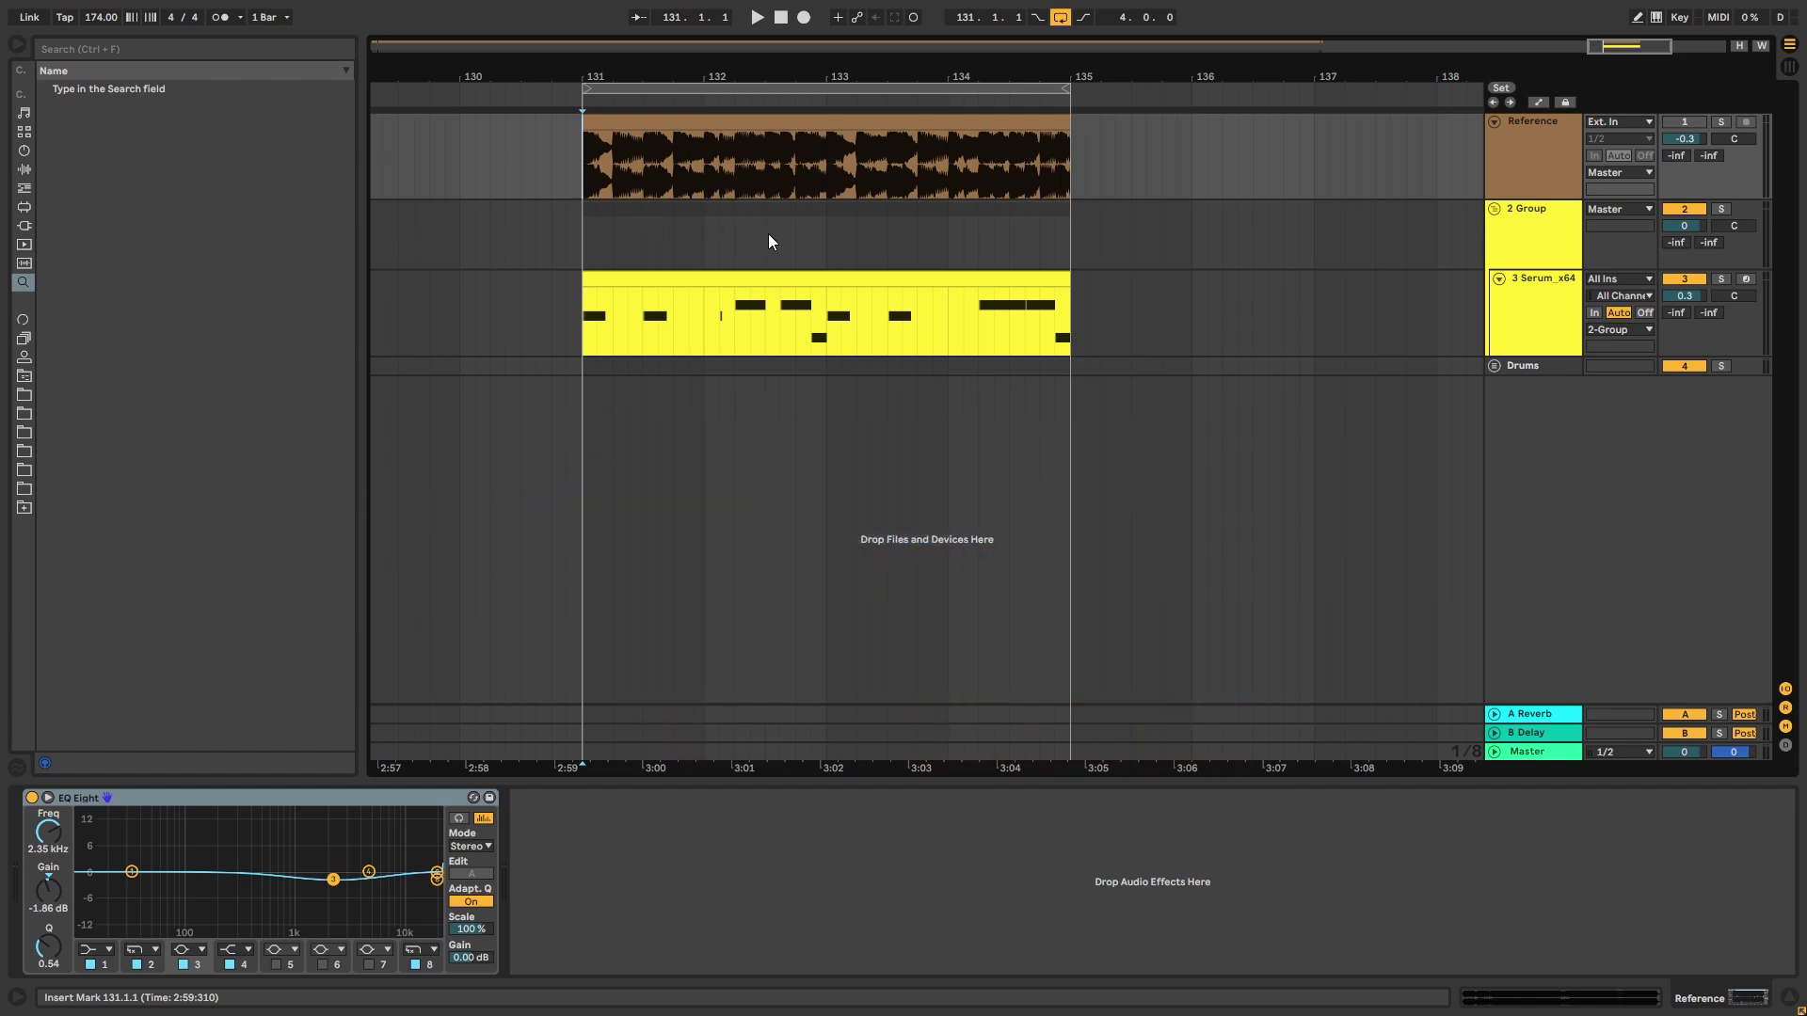
Compare the Reference track with the Serum bass track by soloing each in turn over the four-bar loop
{"action": "left_click", "coordinate": [1719, 122]}
{"action": "key", "text": "space"}
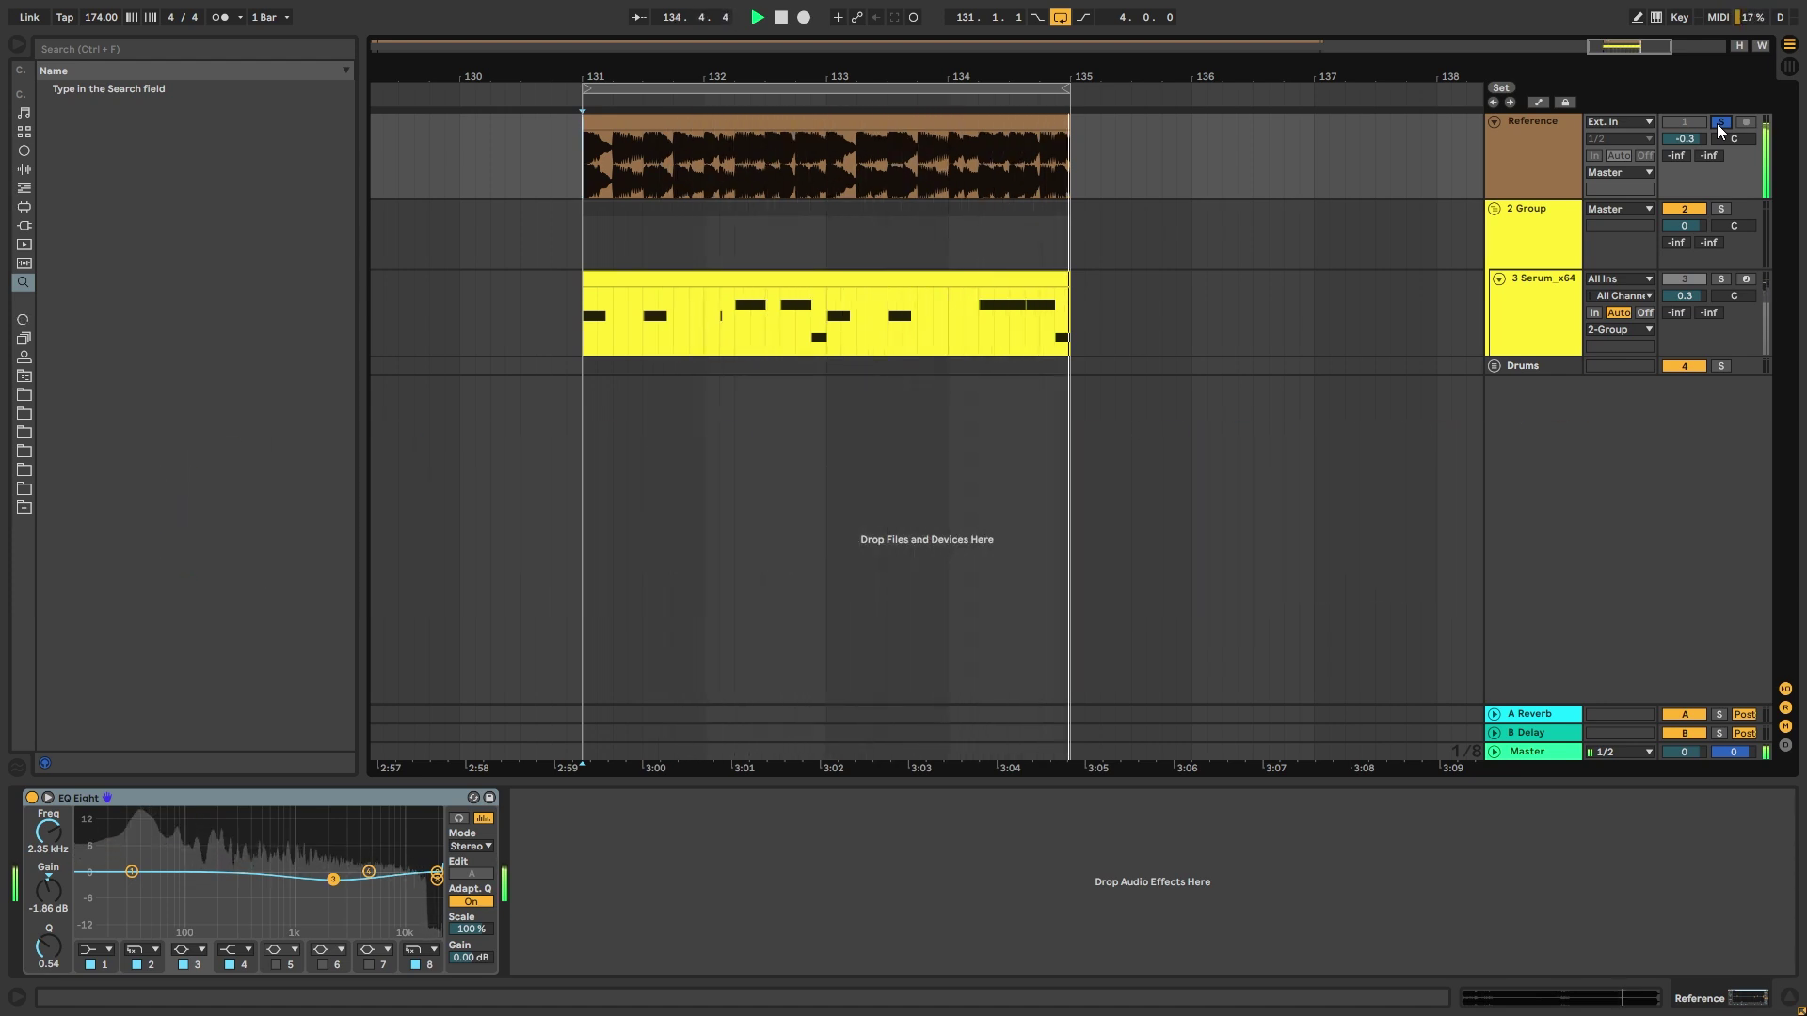
{"action": "left_click", "coordinate": [1724, 126]}
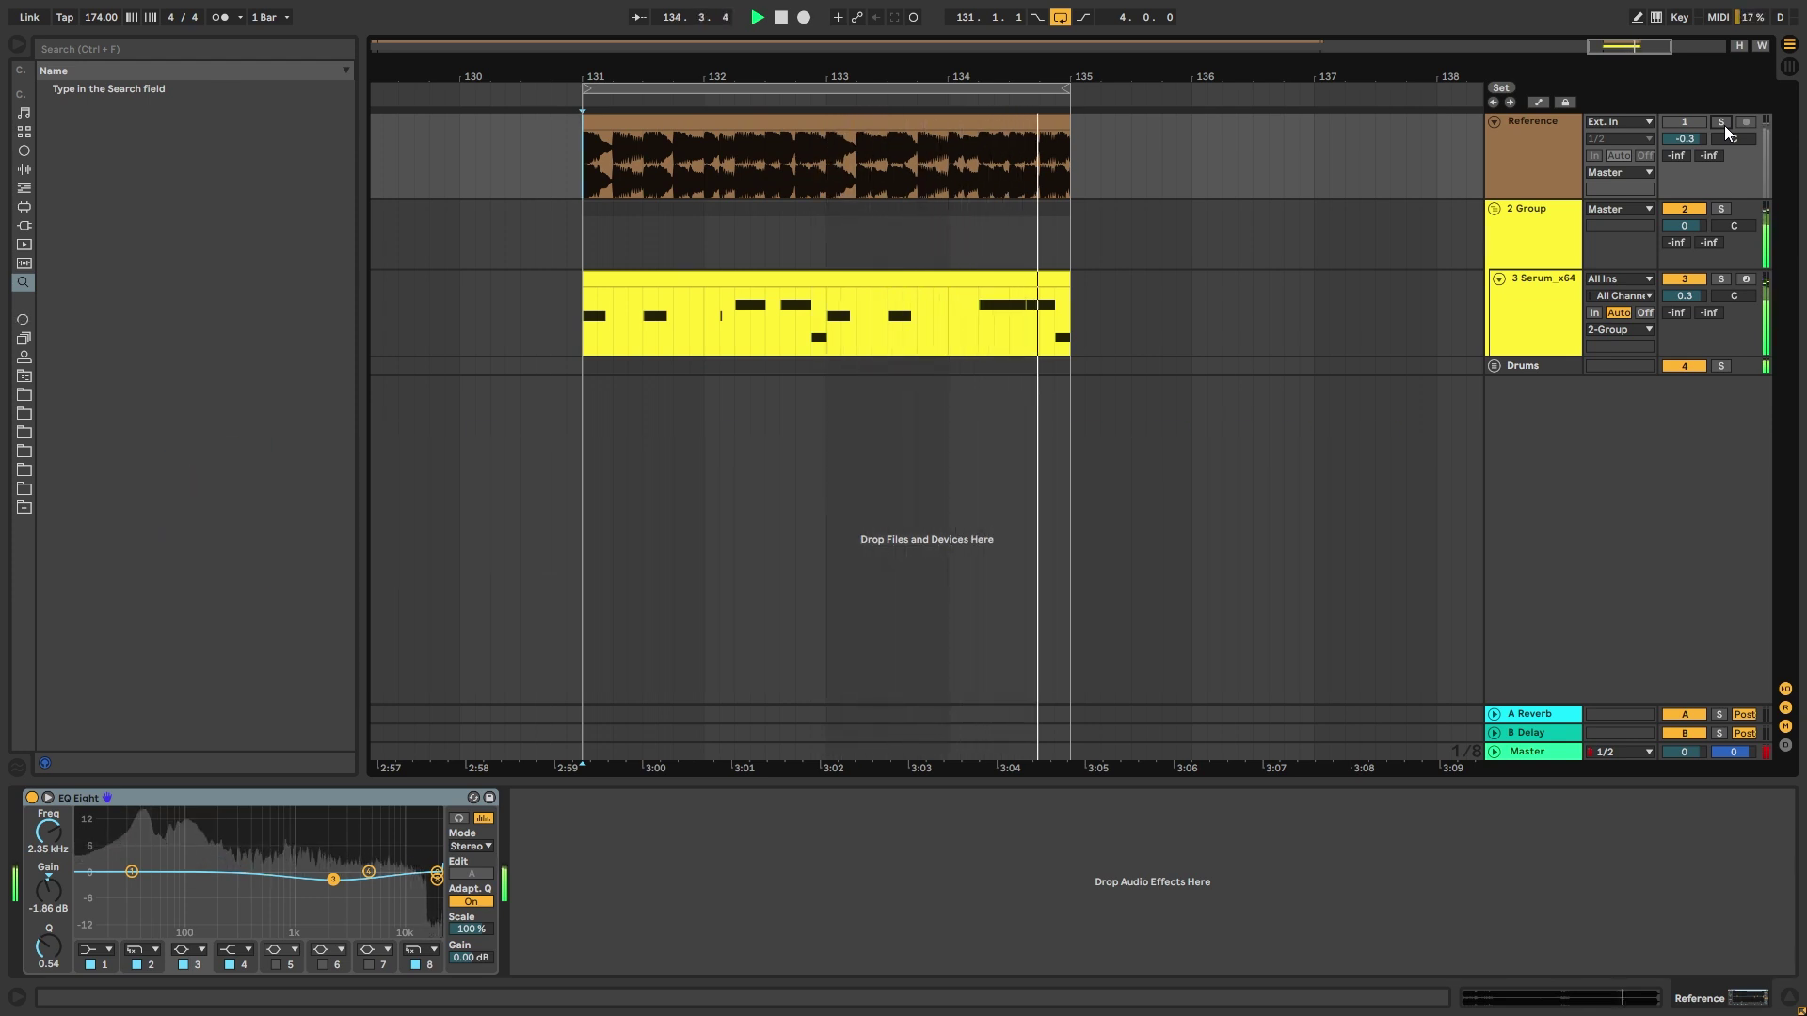
{"action": "left_click", "coordinate": [1722, 279]}
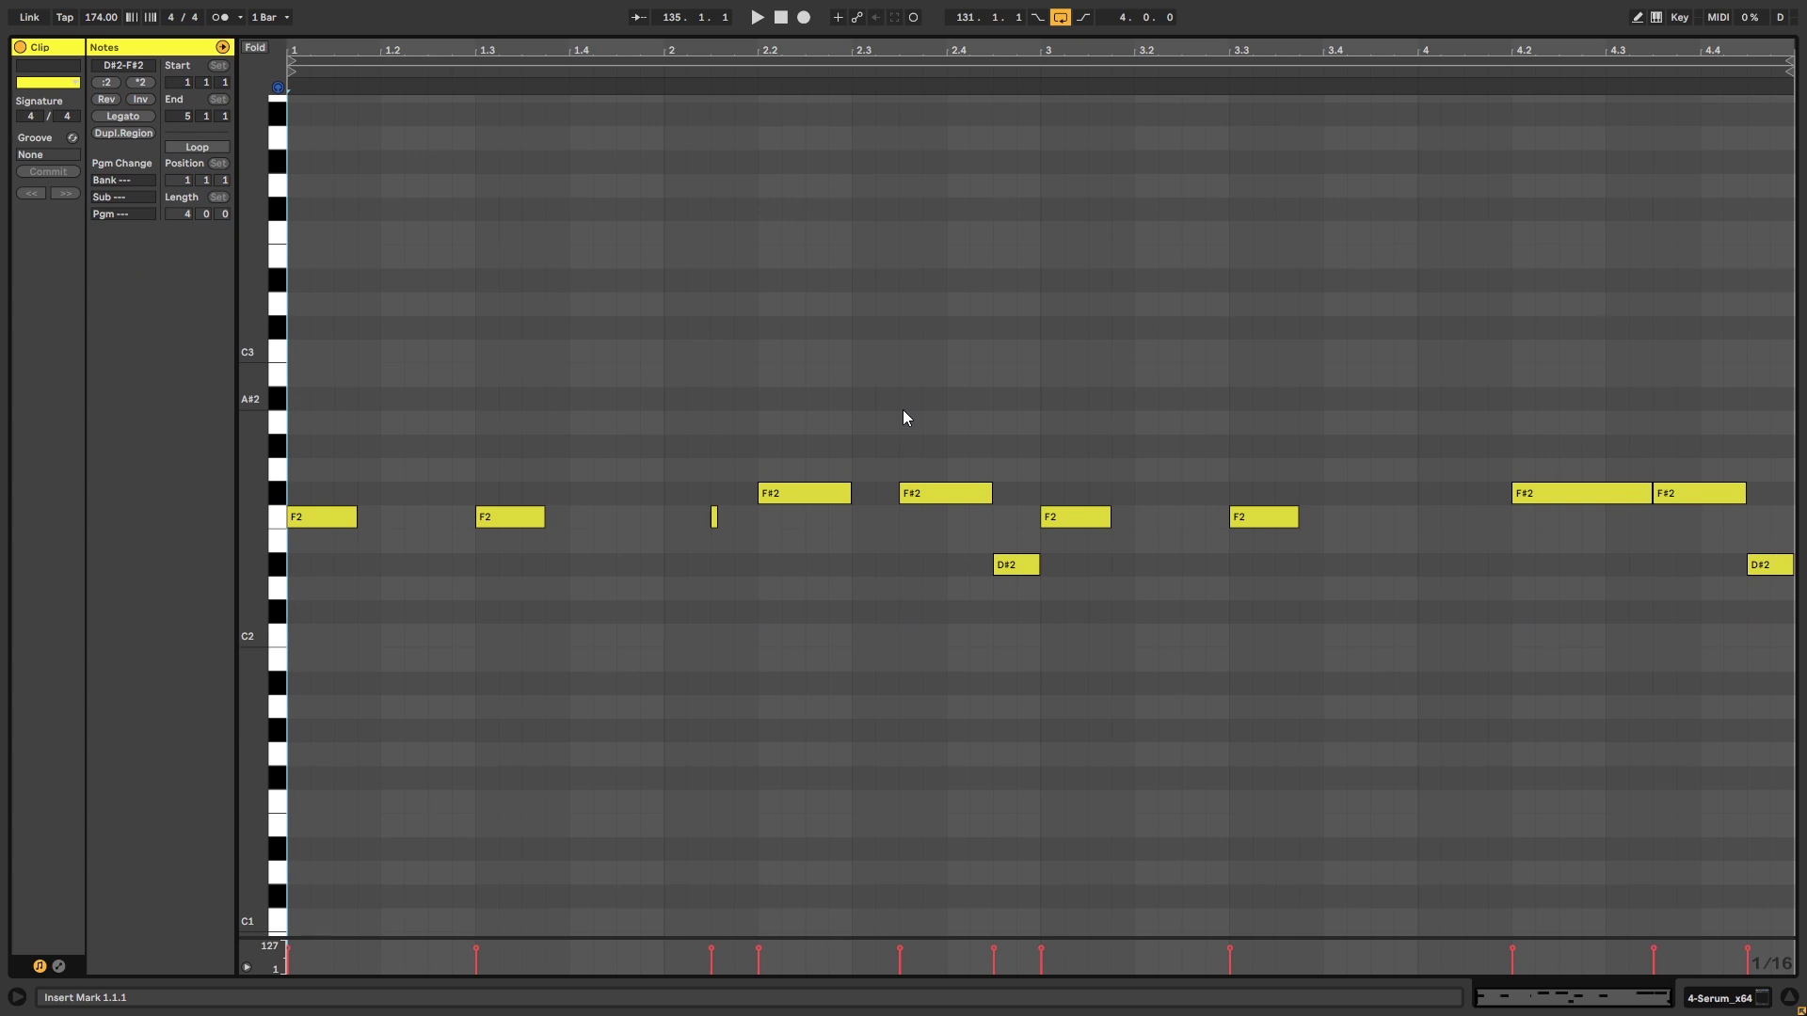
{"action": "key", "text": "space"}
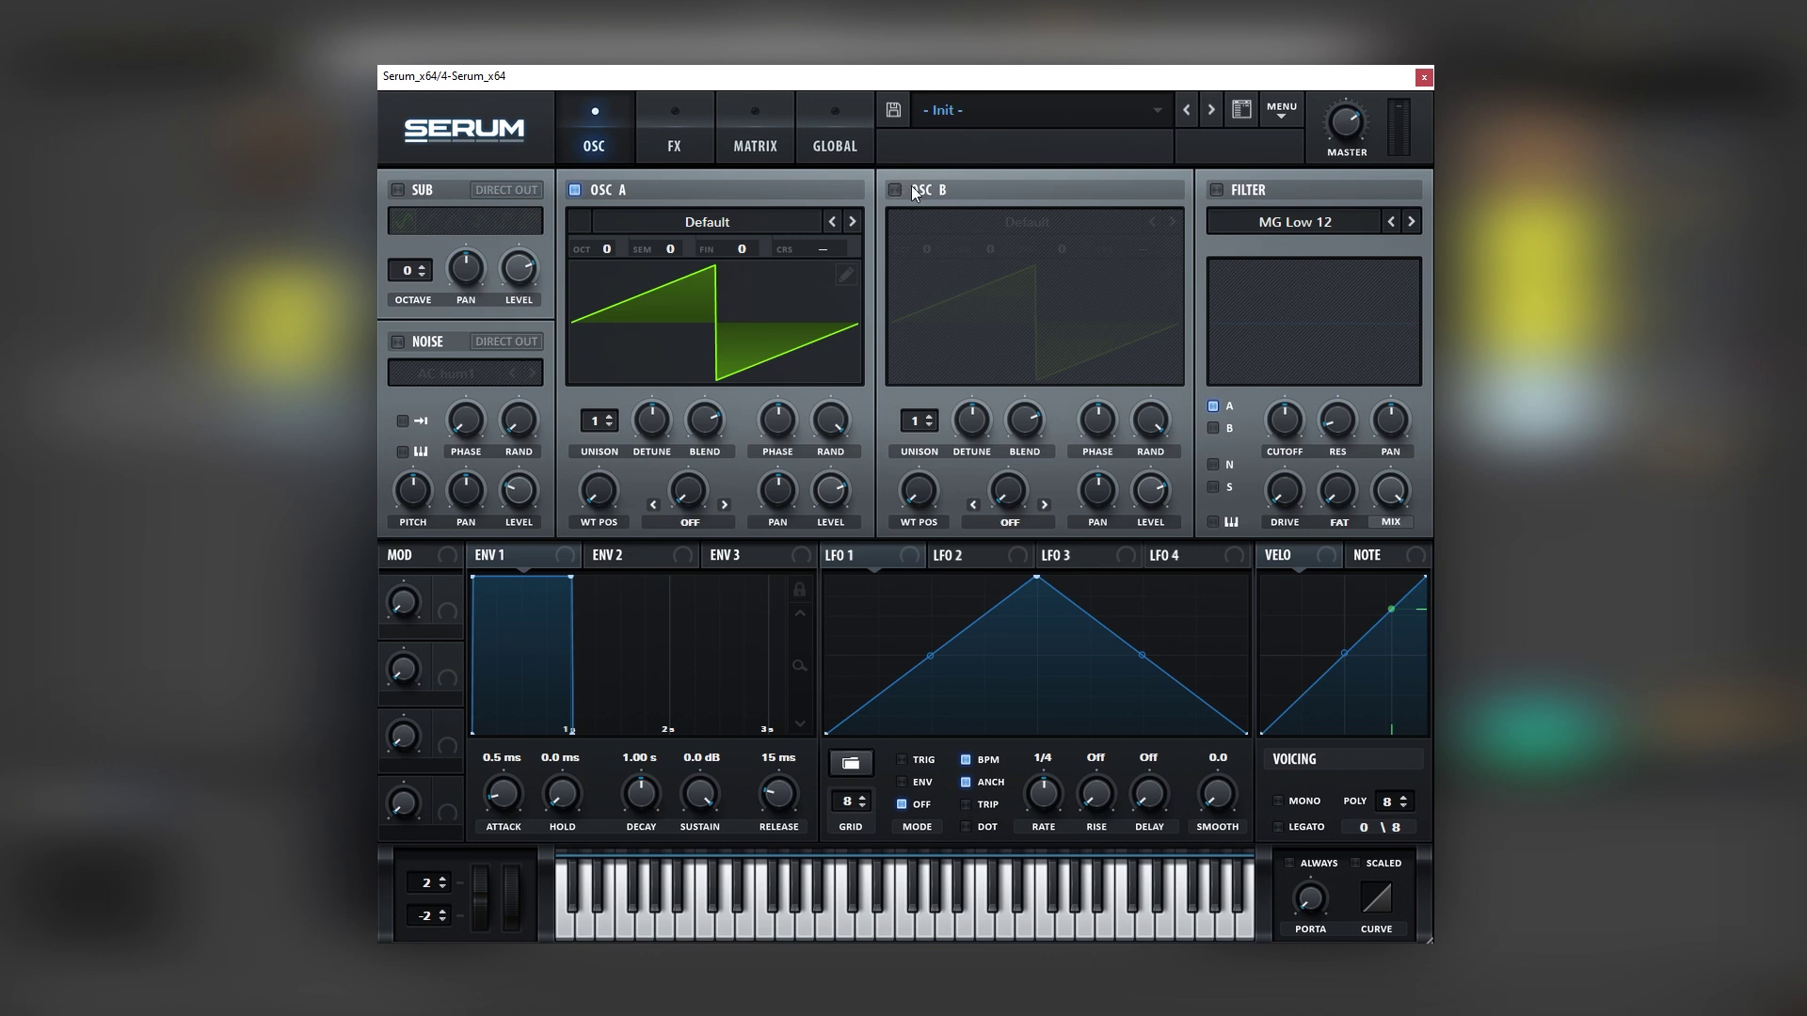
Enable oscillator B, the noise oscillator with Direct Out, and the filter
{"action": "left_click", "coordinate": [911, 192]}
{"action": "left_click", "coordinate": [419, 344]}
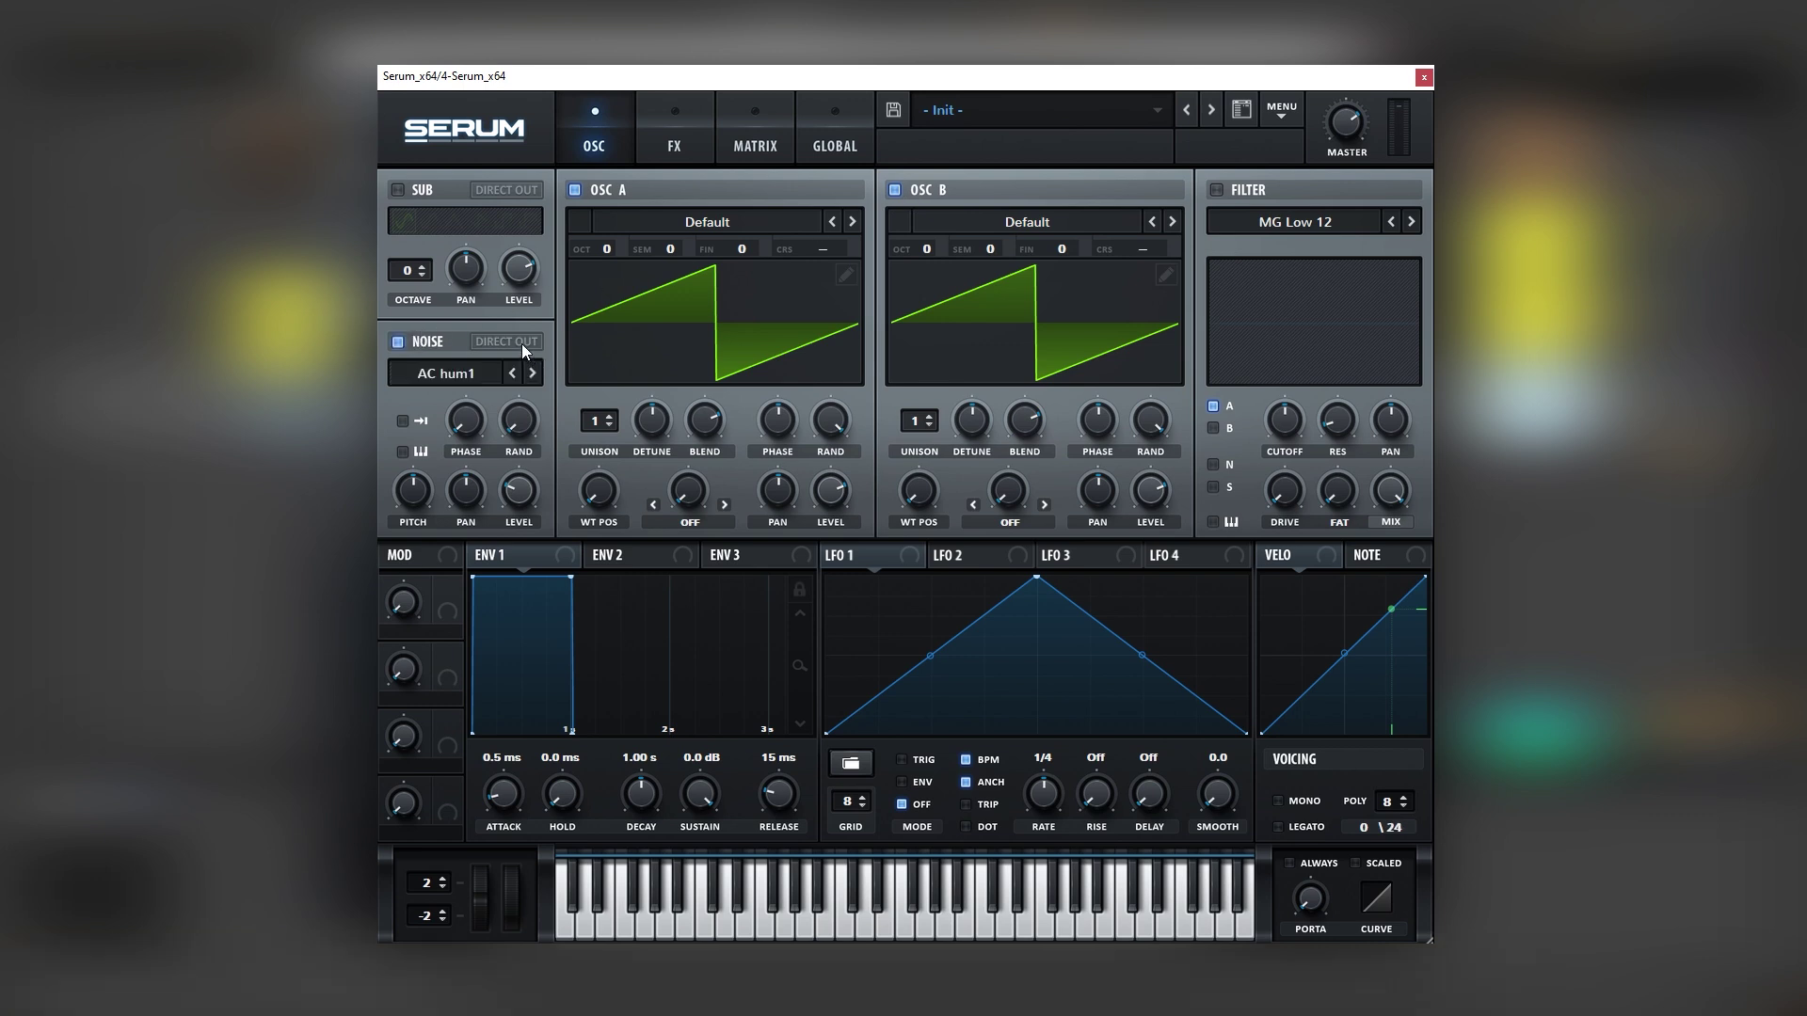
{"action": "left_click", "coordinate": [1218, 190]}
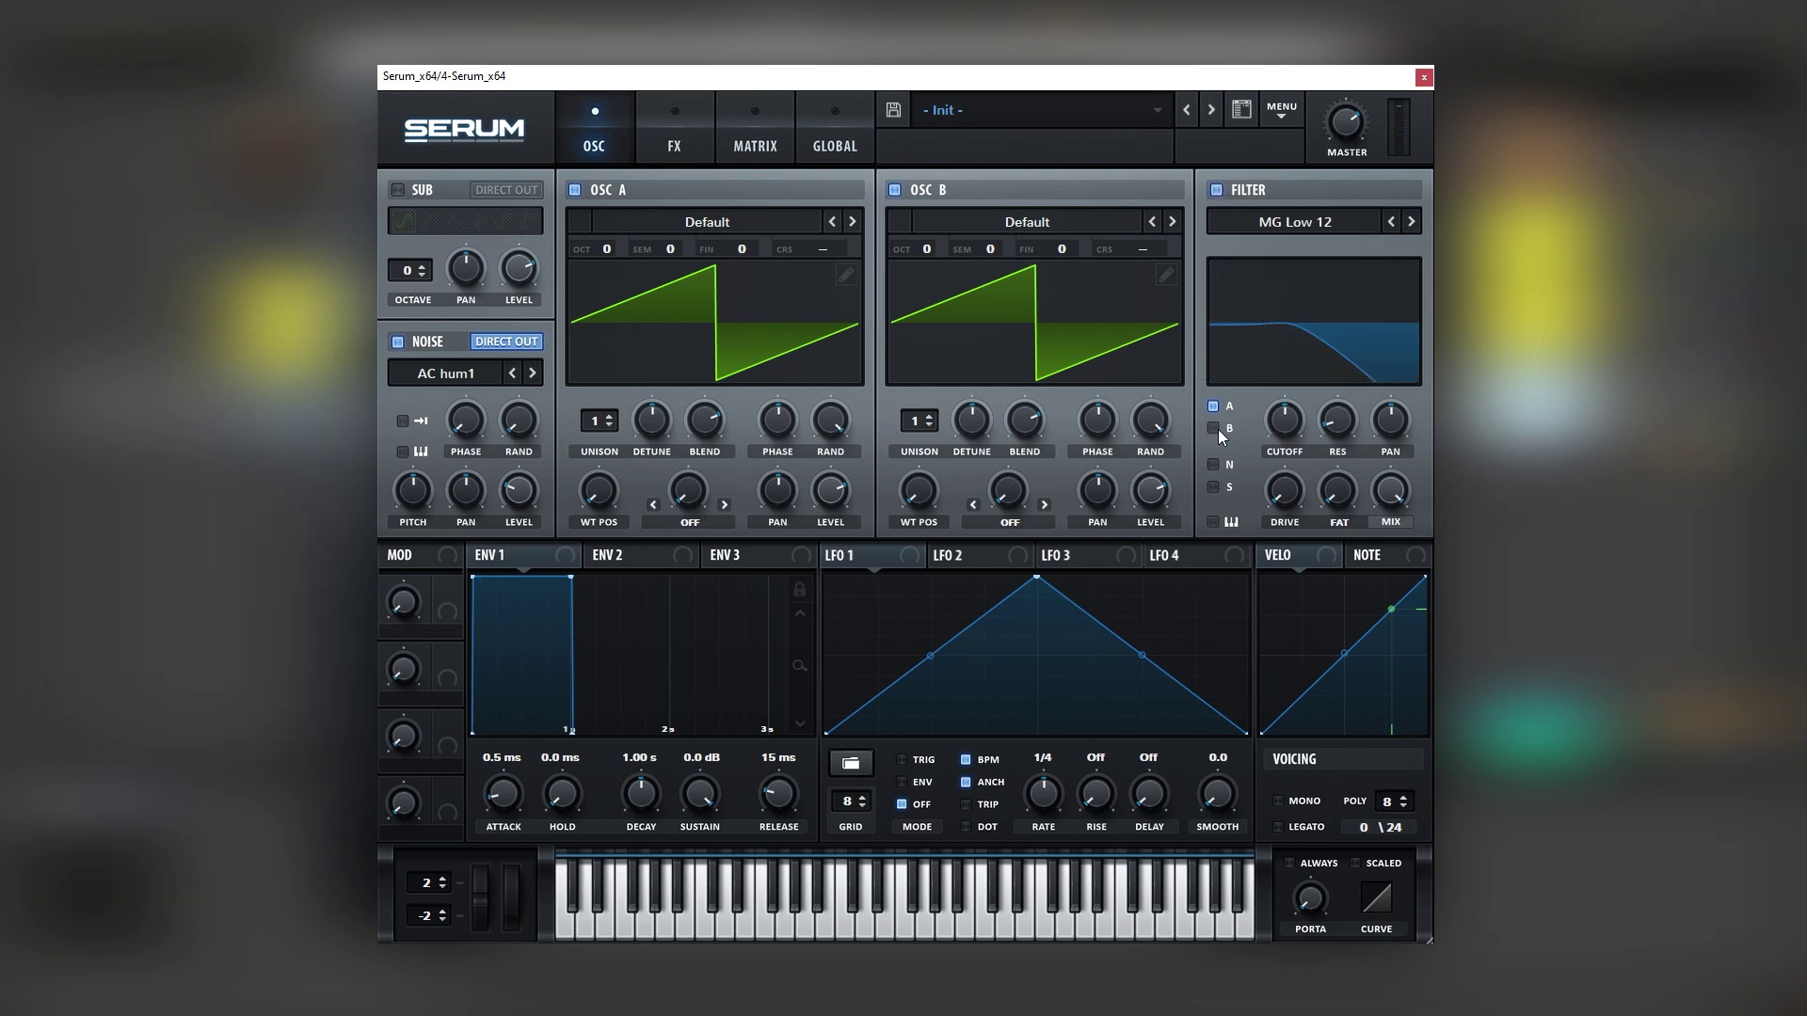
Set the filter to Band 24 with oscillator B and noise routed in, and raise its resonance and cutoff
{"action": "left_click", "coordinate": [1216, 465]}
{"action": "left_click", "coordinate": [1273, 224]}
{"action": "mouse_move", "coordinate": [1276, 246]}
{"action": "left_click", "coordinate": [1402, 520]}
{"action": "left_click_drag", "start_coordinate": [1331, 422], "coordinate": [1341, 359]}
{"action": "mouse_move", "coordinate": [1289, 420]}
{"action": "left_mouse_down"}
{"action": "mouse_move", "coordinate": [1291, 452]}
{"action": "mouse_move", "coordinate": [1298, 421]}
{"action": "left_mouse_up"}
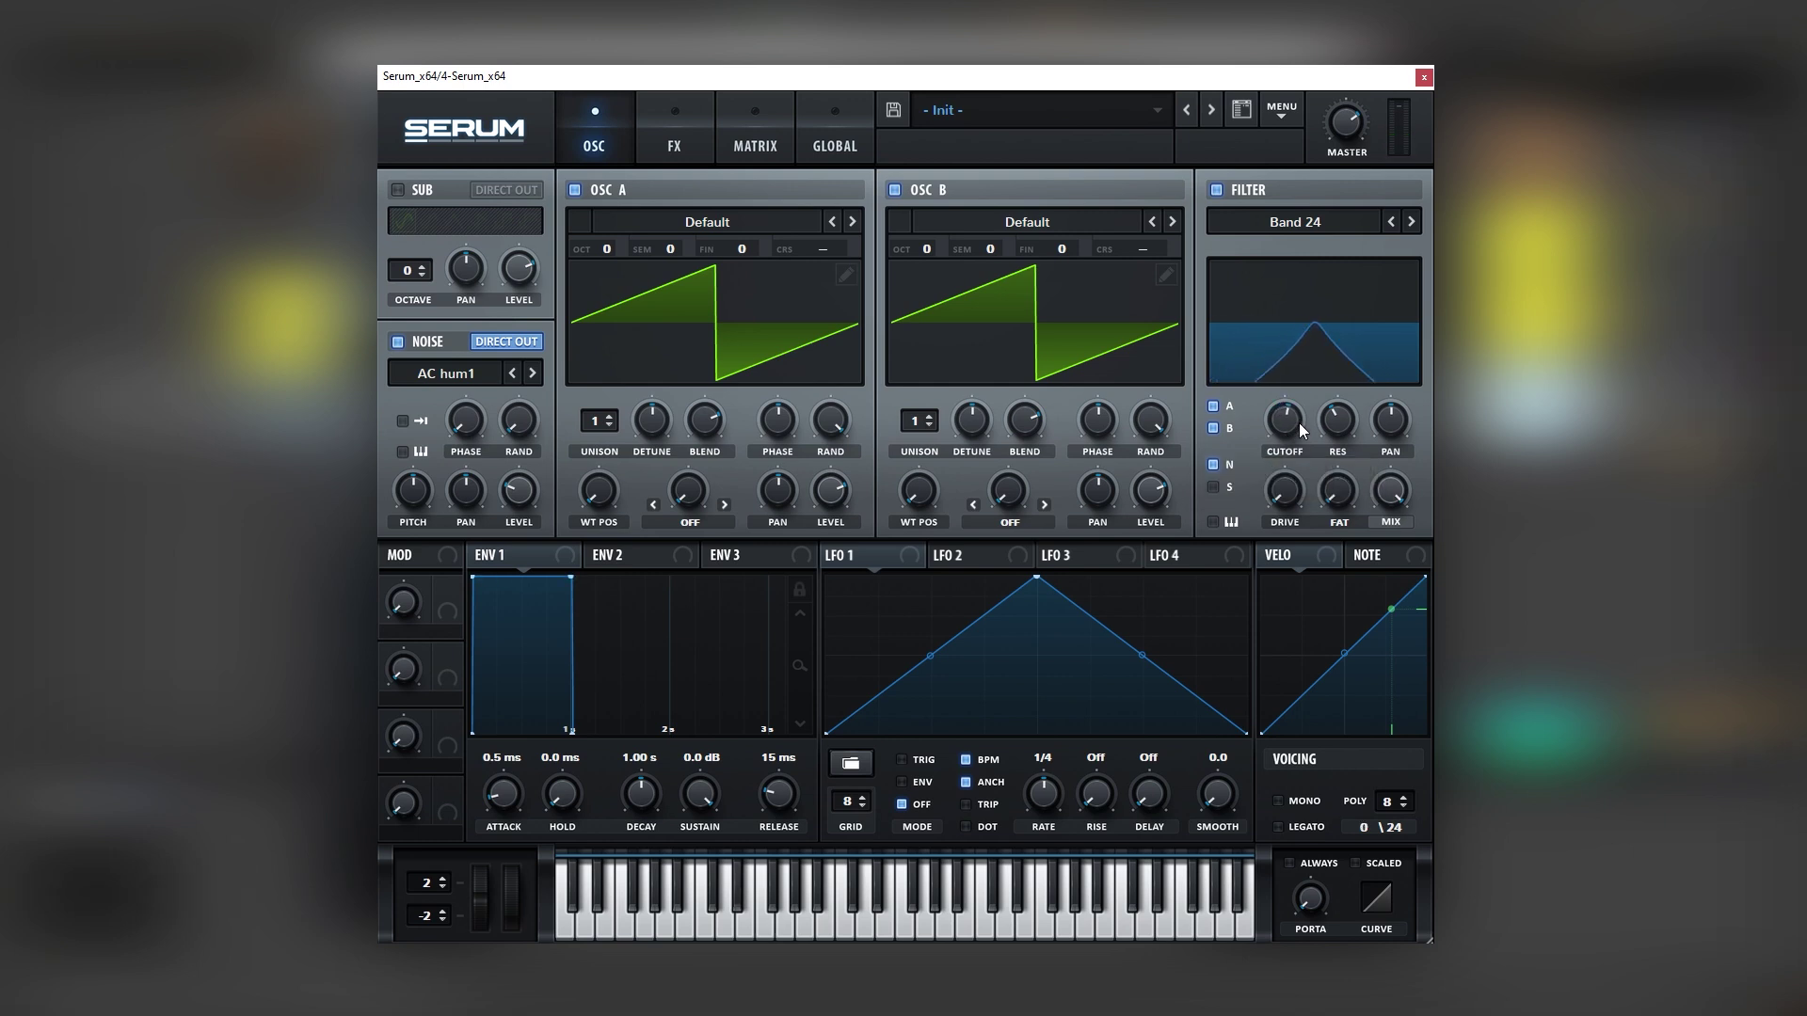
Set unison to 16 voices on oscillator A and 10 on oscillator B, and raise oscillator B by one octave
{"action": "left_click_drag", "start_coordinate": [919, 421], "coordinate": [923, 513]}
{"action": "left_click_drag", "start_coordinate": [599, 420], "coordinate": [608, 352]}
{"action": "left_click_drag", "start_coordinate": [931, 412], "coordinate": [932, 417]}
{"action": "left_click_drag", "start_coordinate": [929, 245], "coordinate": [930, 217]}
Modulate the levels of oscillators A, B and noise with LFO 1 in Trig mode, shaped to rise until halfway and hold at maximum
{"action": "left_click_drag", "start_coordinate": [862, 548], "coordinate": [832, 491]}
{"action": "left_click_drag", "start_coordinate": [832, 491], "coordinate": [840, 419]}
{"action": "left_click_drag", "start_coordinate": [831, 555], "coordinate": [1149, 489]}
{"action": "left_click_drag", "start_coordinate": [559, 501], "coordinate": [492, 506]}
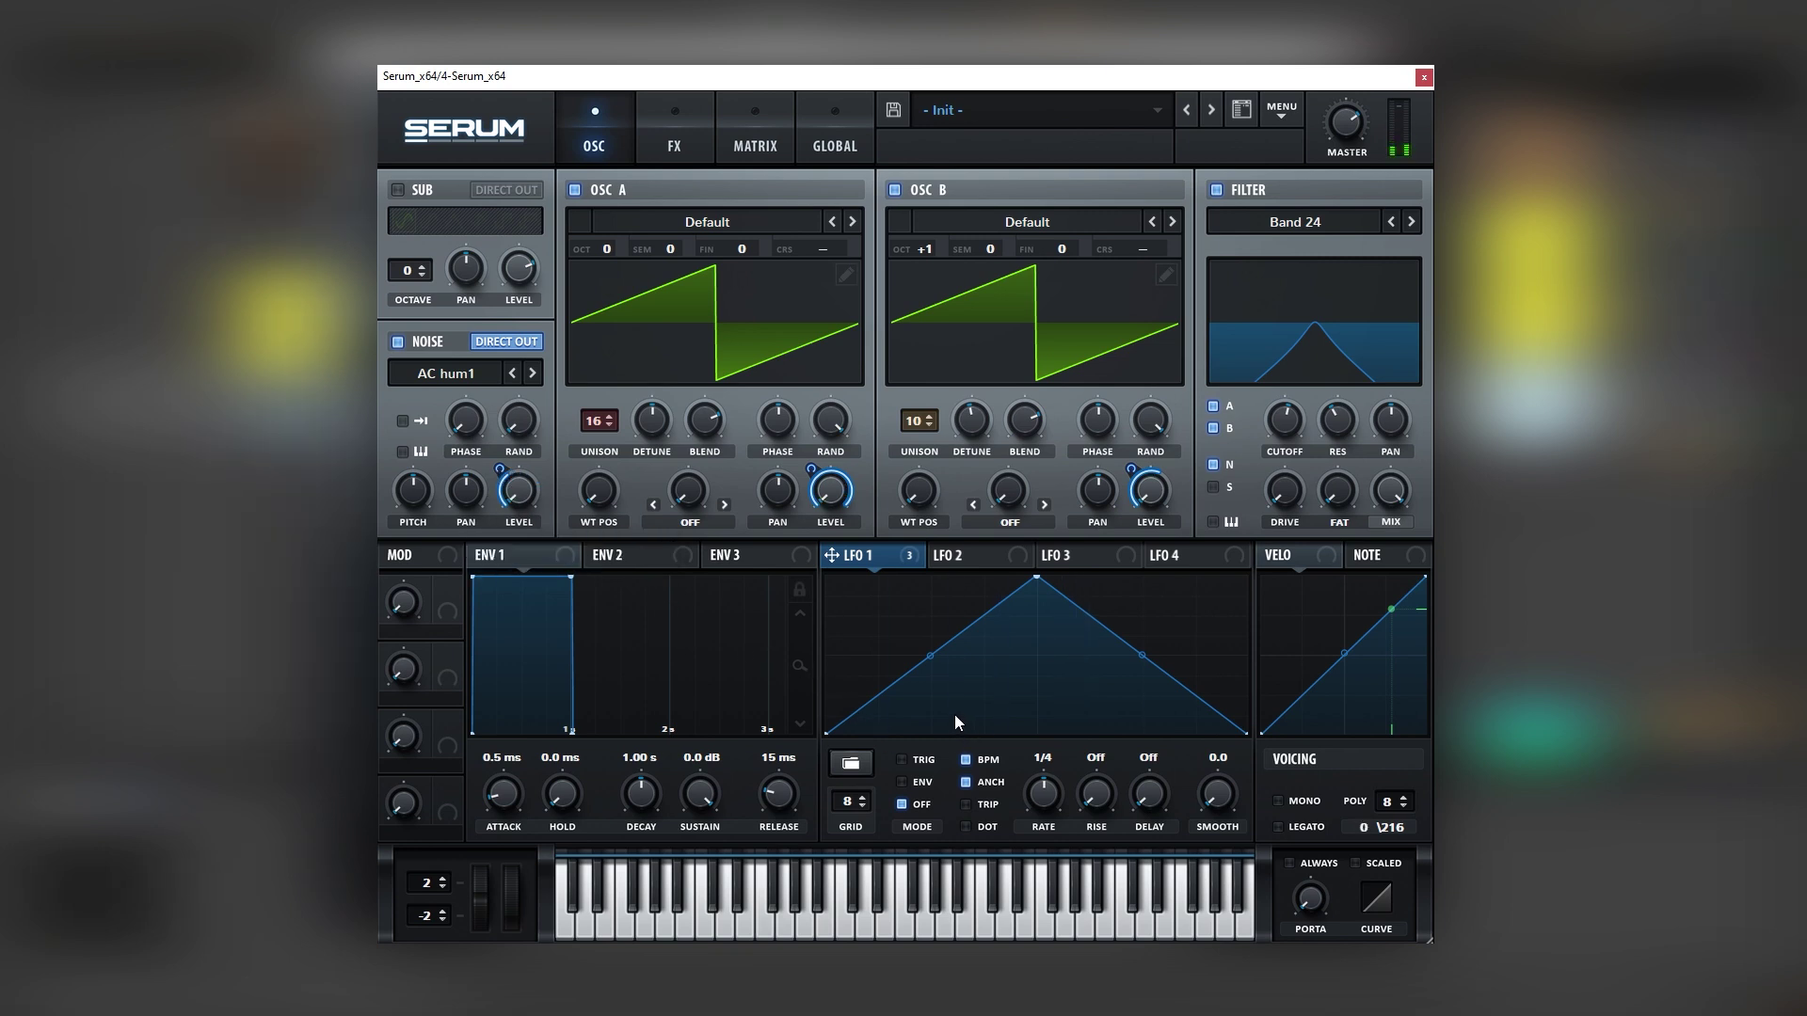
{"action": "left_click", "coordinate": [924, 759]}
{"action": "left_click_drag", "start_coordinate": [1107, 646], "coordinate": [1110, 575]}
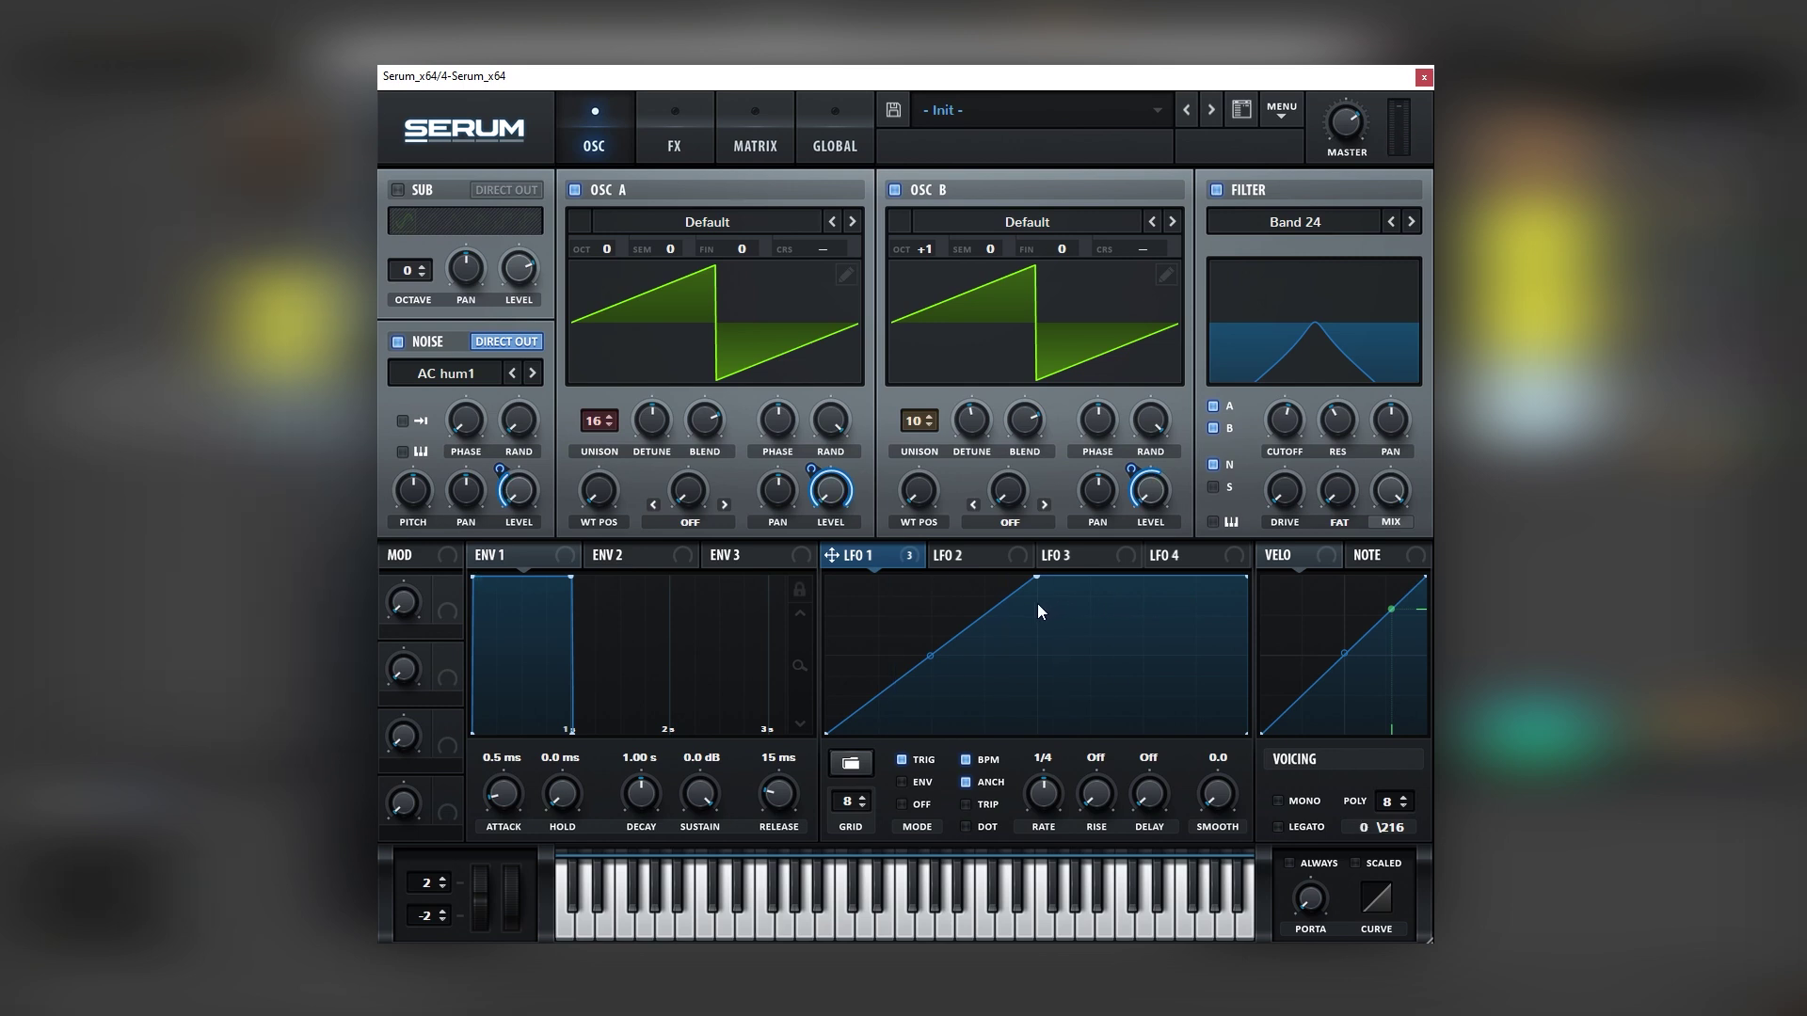
Enable the Tube distortion effect and raise its drive until the distortion curve looks nearly square
{"action": "left_click", "coordinate": [674, 141]}
{"action": "left_click", "coordinate": [404, 230]}
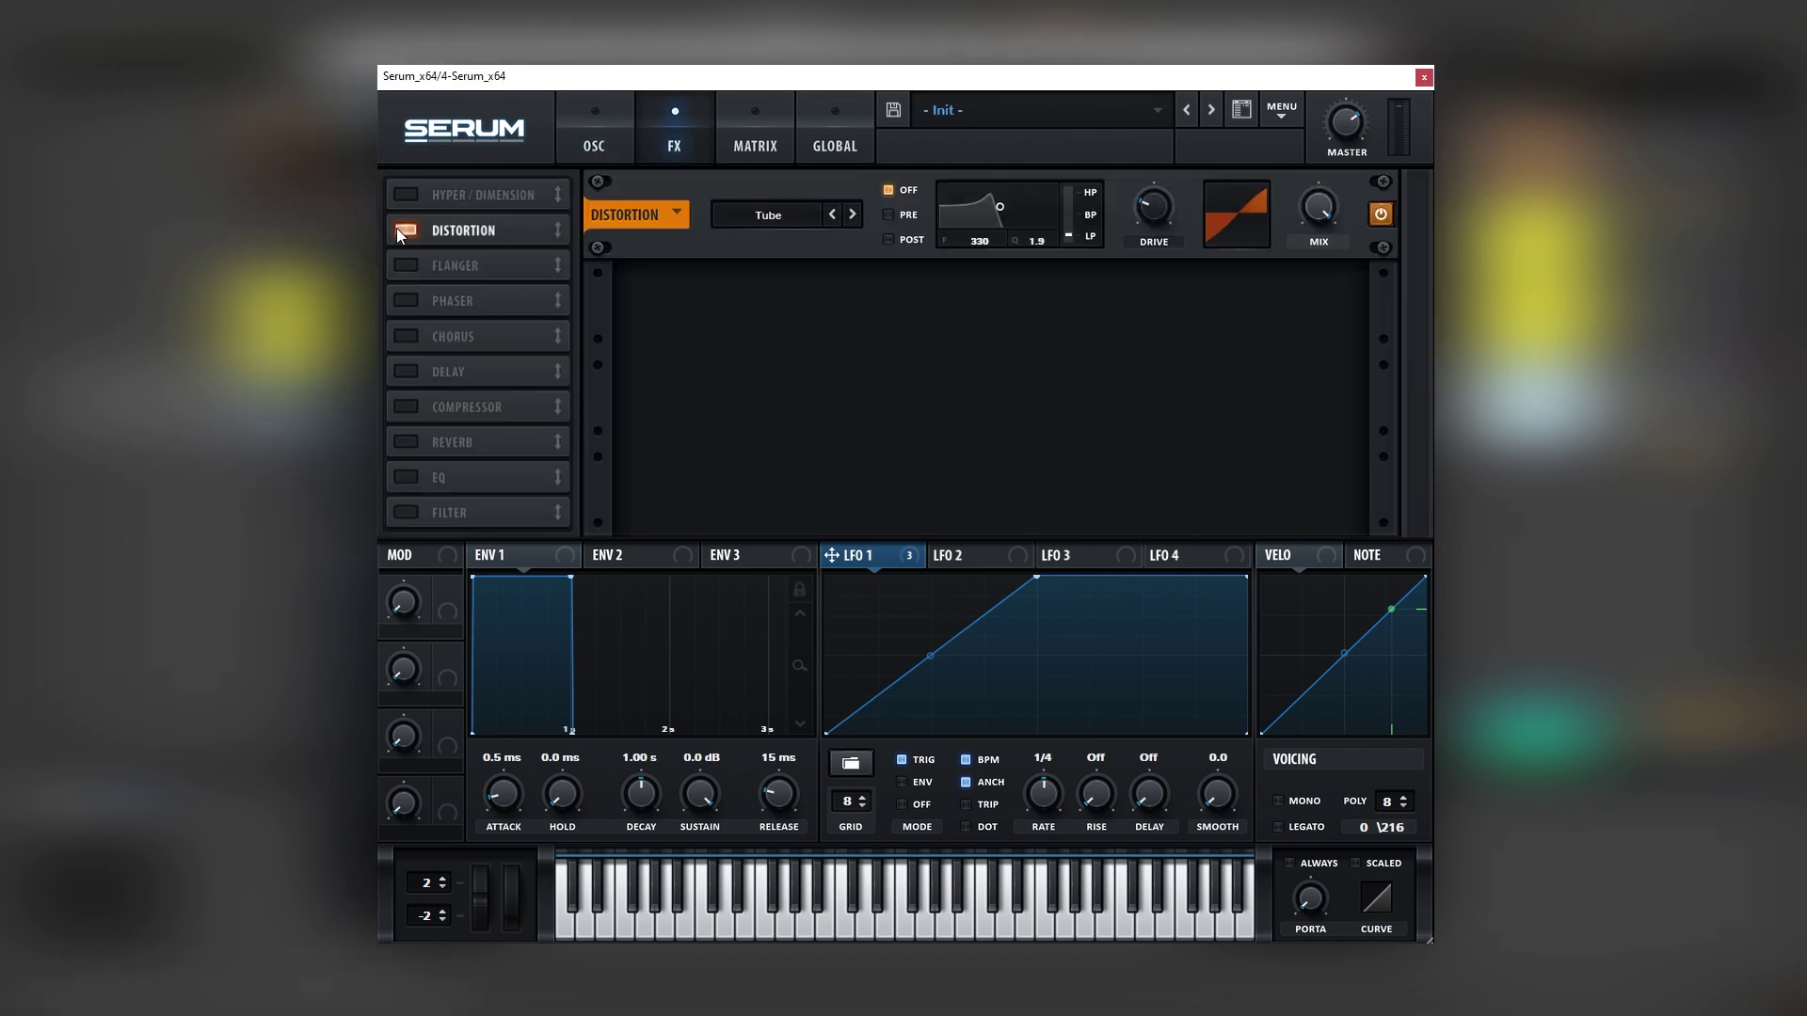
{"action": "mouse_move", "coordinate": [1154, 222]}
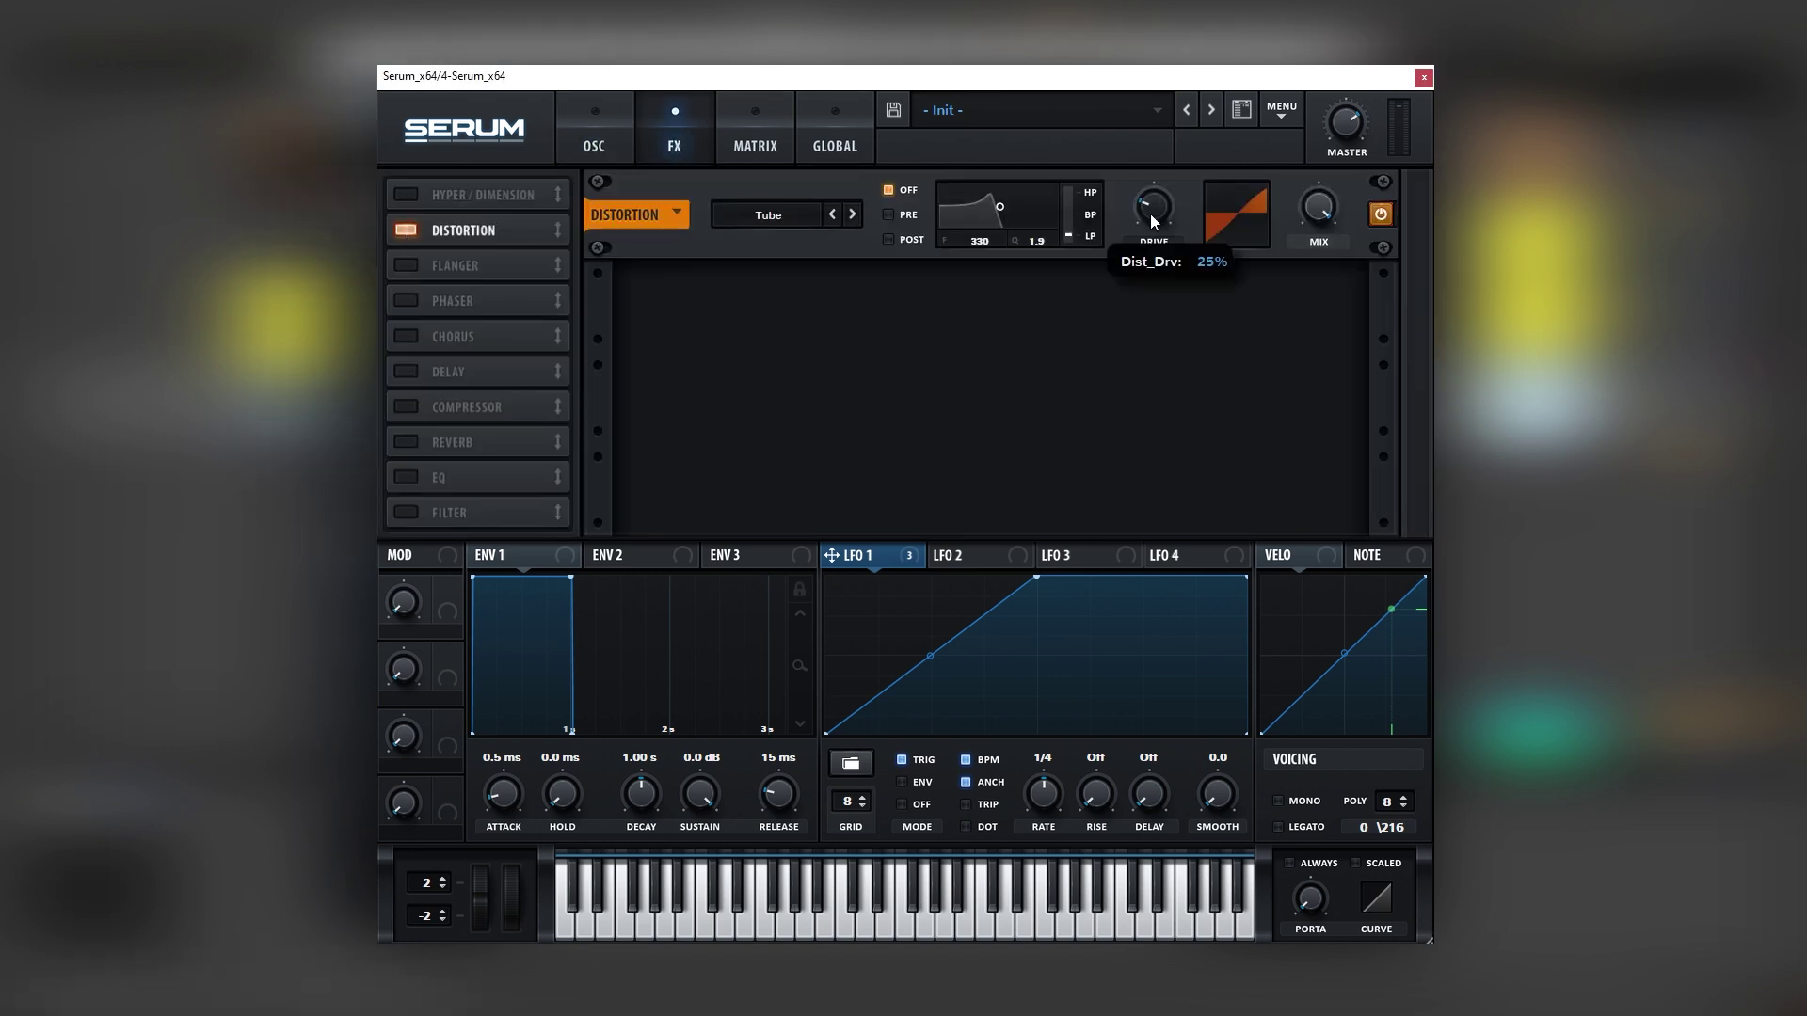
{"action": "left_click_drag", "start_coordinate": [1154, 222], "coordinate": [1206, 81]}
{"action": "mouse_move", "coordinate": [1156, 207]}
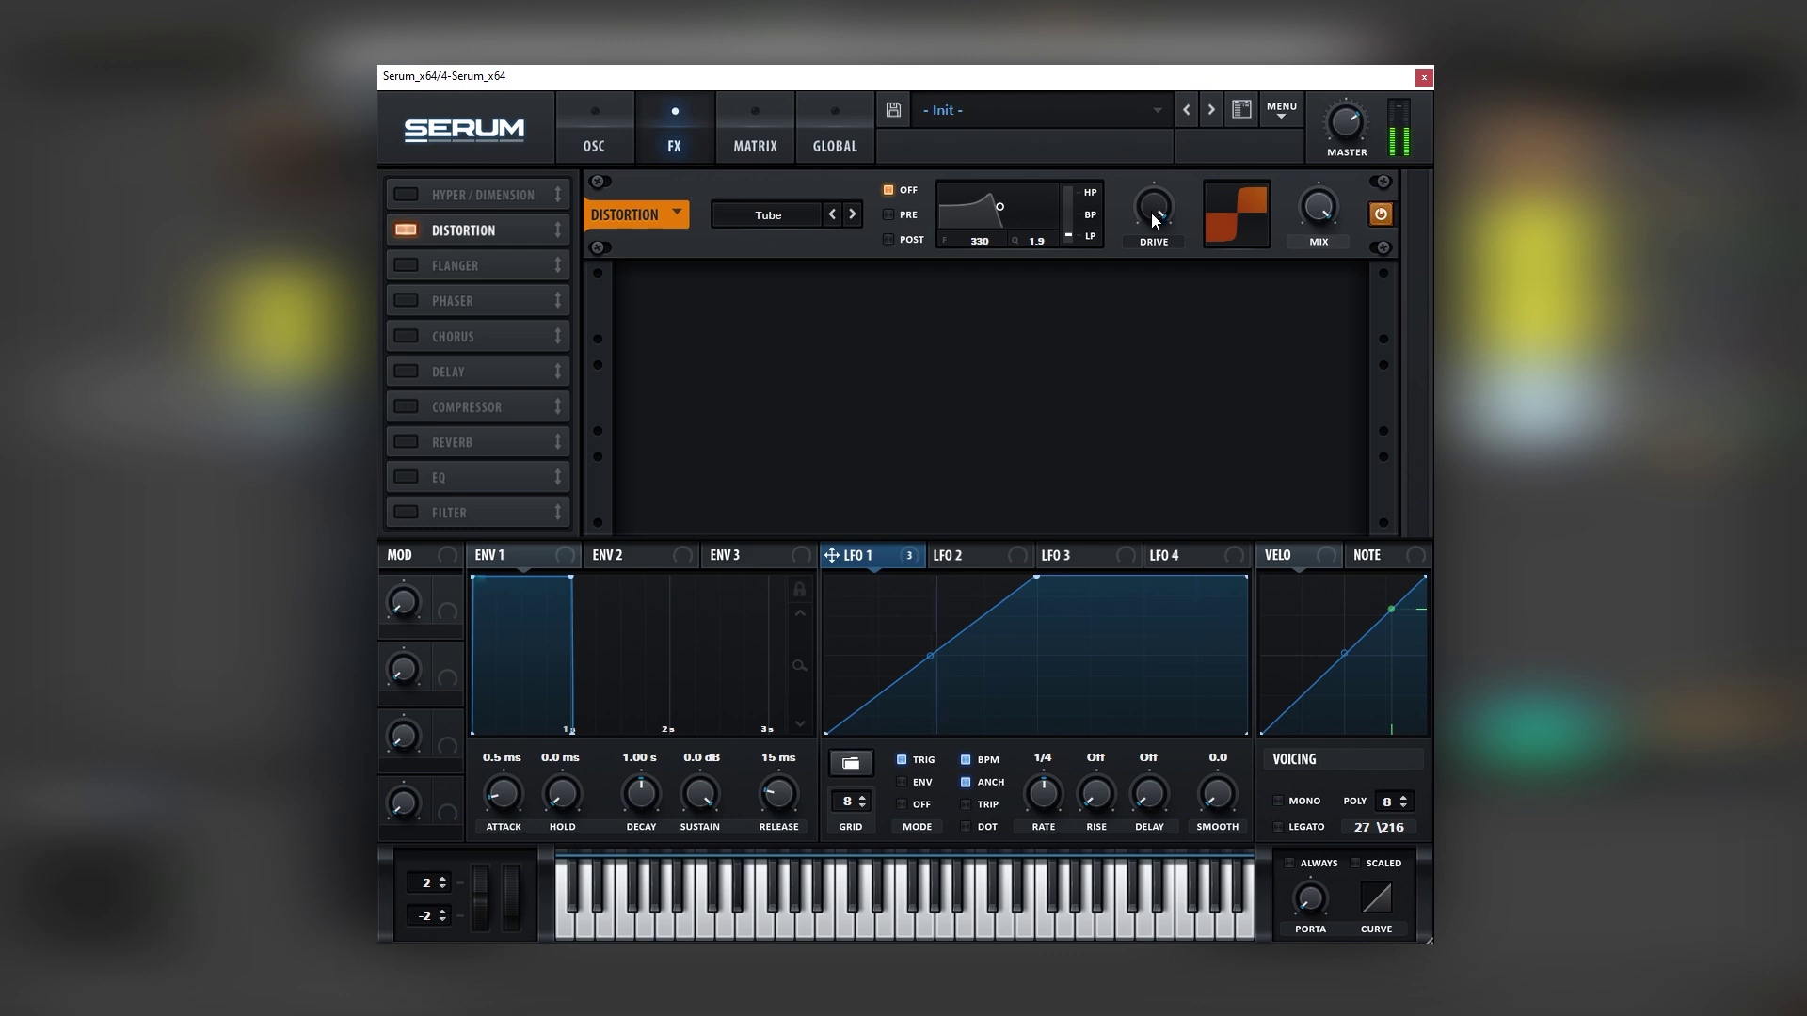
Return to the oscillator page and adjust the Band 24 filter's cutoff
{"action": "left_click", "coordinate": [583, 147]}
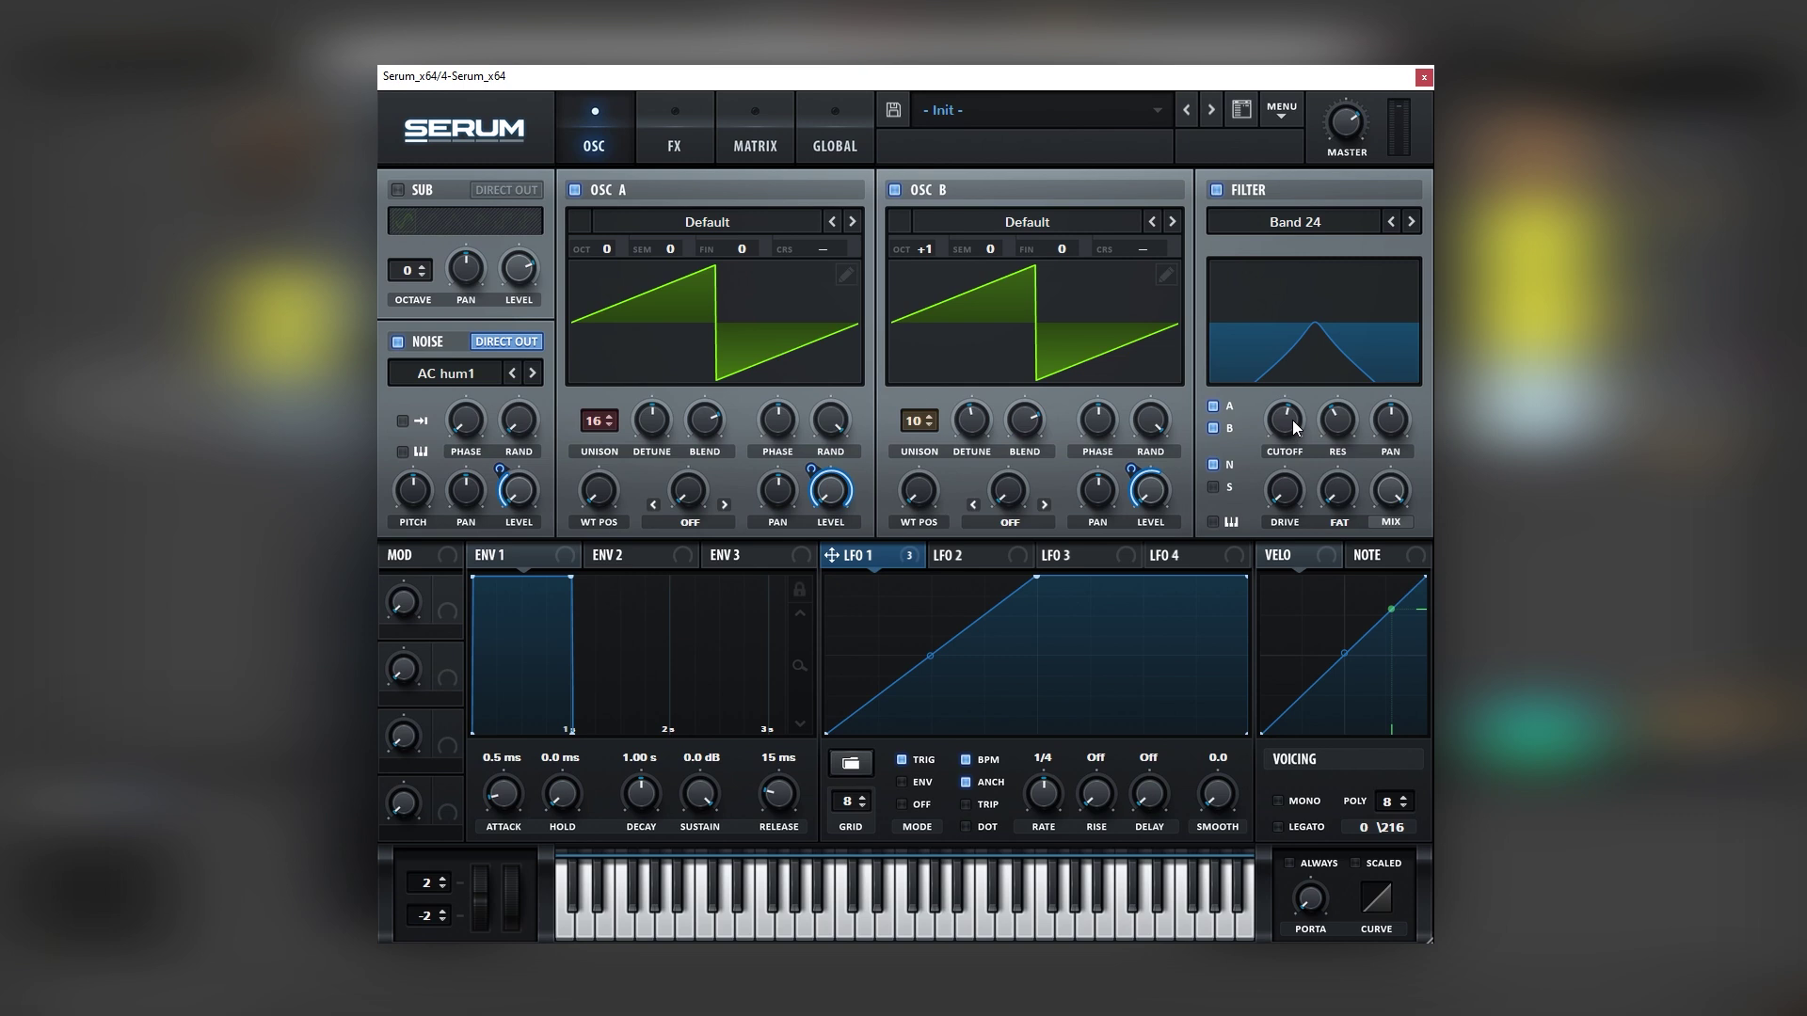
{"action": "mouse_move", "coordinate": [1291, 420]}
{"action": "left_mouse_down"}
{"action": "mouse_move", "coordinate": [1284, 452]}
{"action": "mouse_move", "coordinate": [1312, 445]}
{"action": "left_mouse_up"}
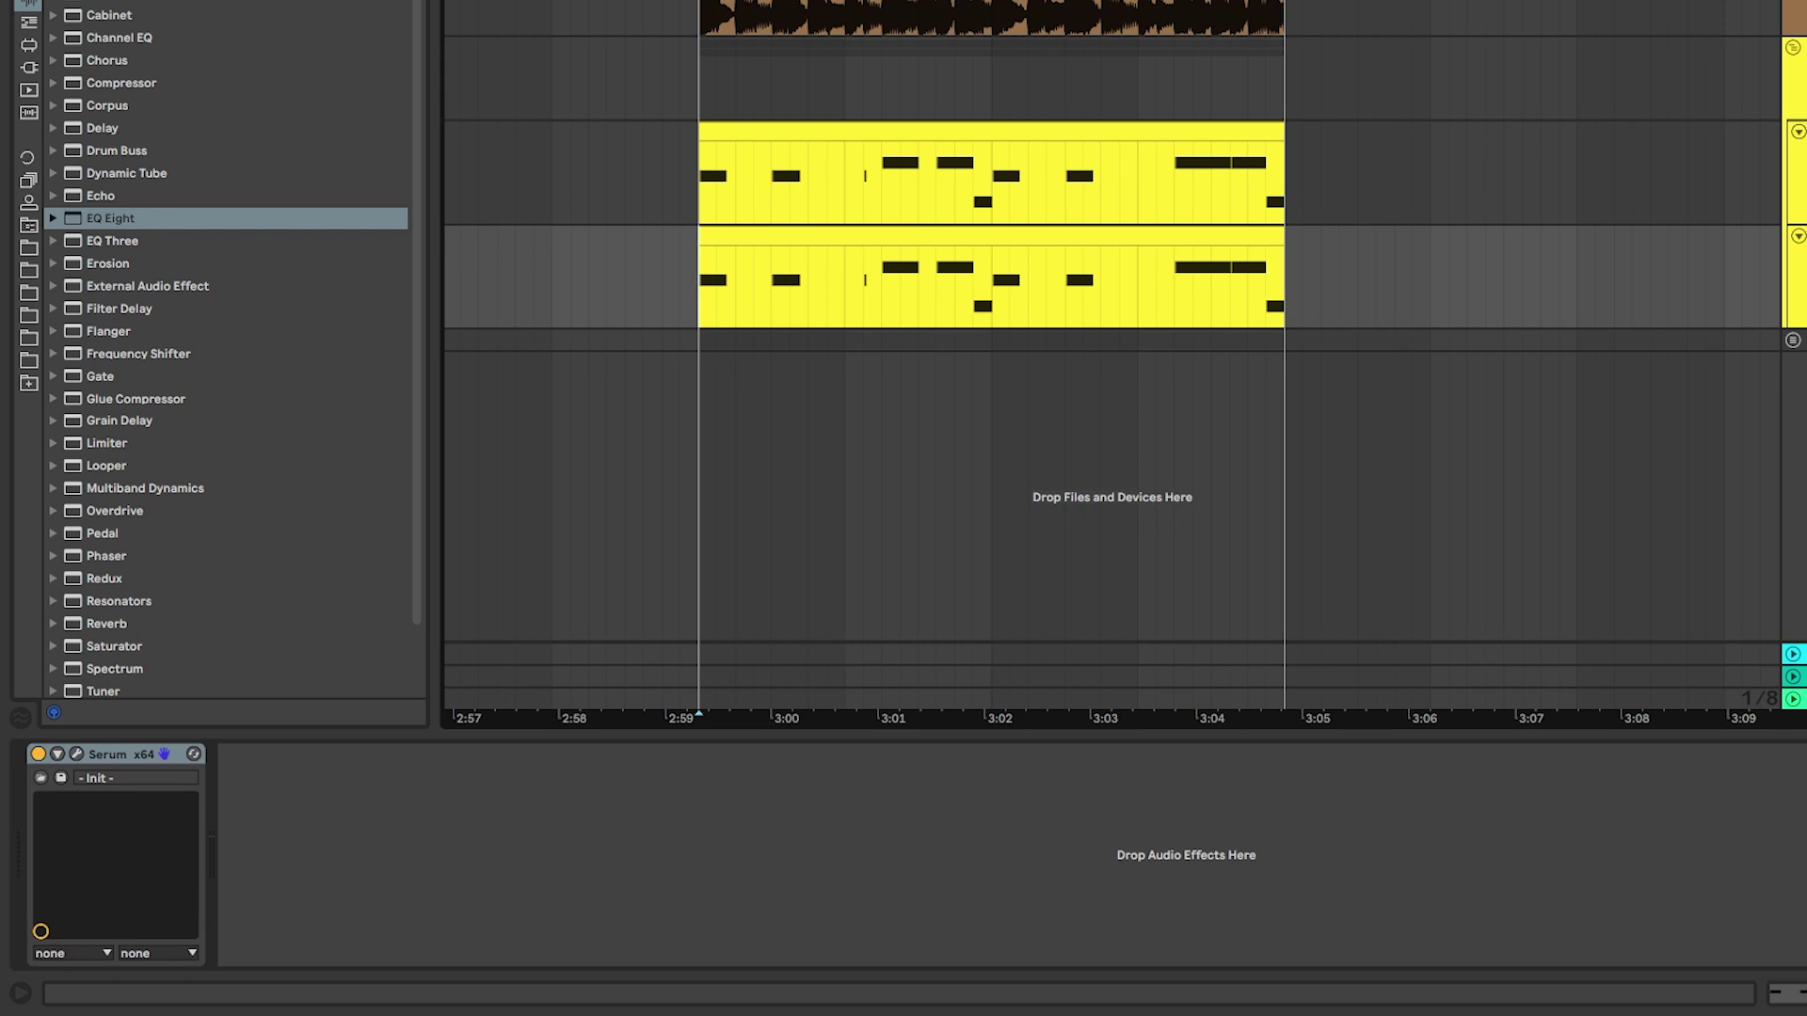
Add Amp after Serum and group it into an Audio Effect Rack
{"action": "double_click", "coordinate": [101, 0]}
{"action": "left_click", "coordinate": [315, 760]}
{"action": "key", "text": "ctrl+g"}
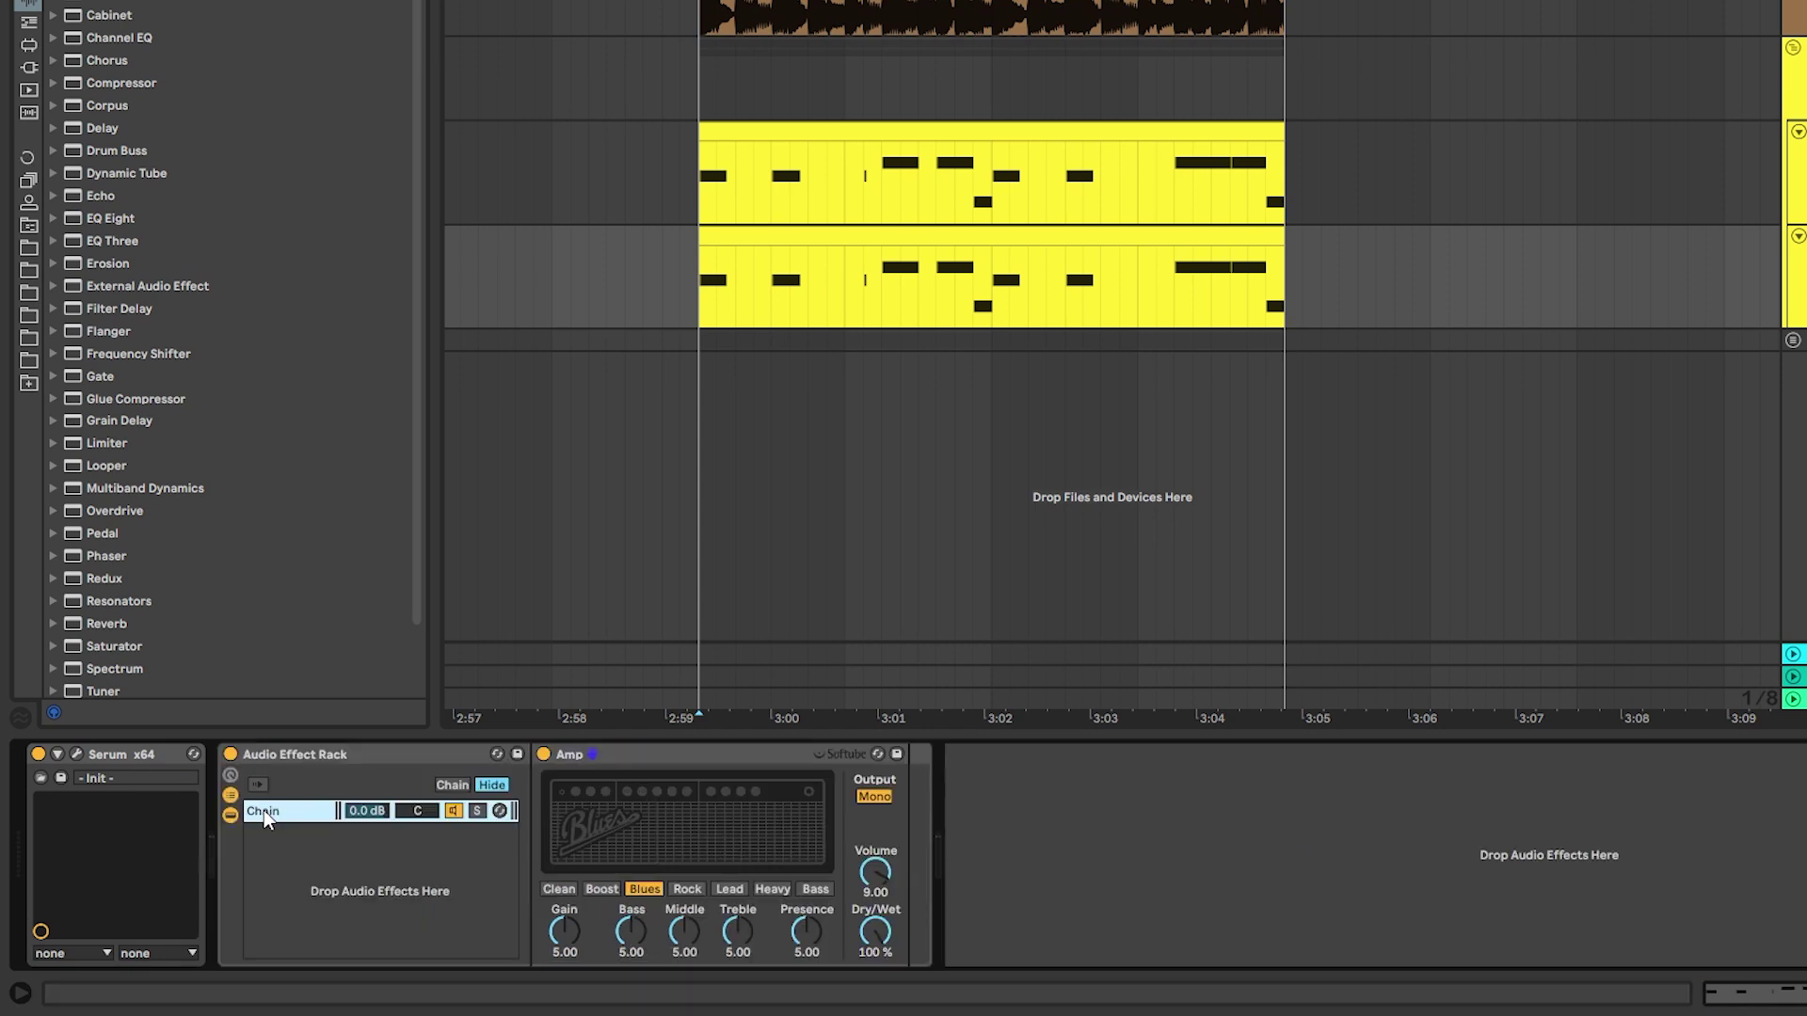
Split the rack into Wet and Dry chains by duplicating the existing chain and removing Amp from the Dry one
{"action": "key", "text": "ctrl+d"}
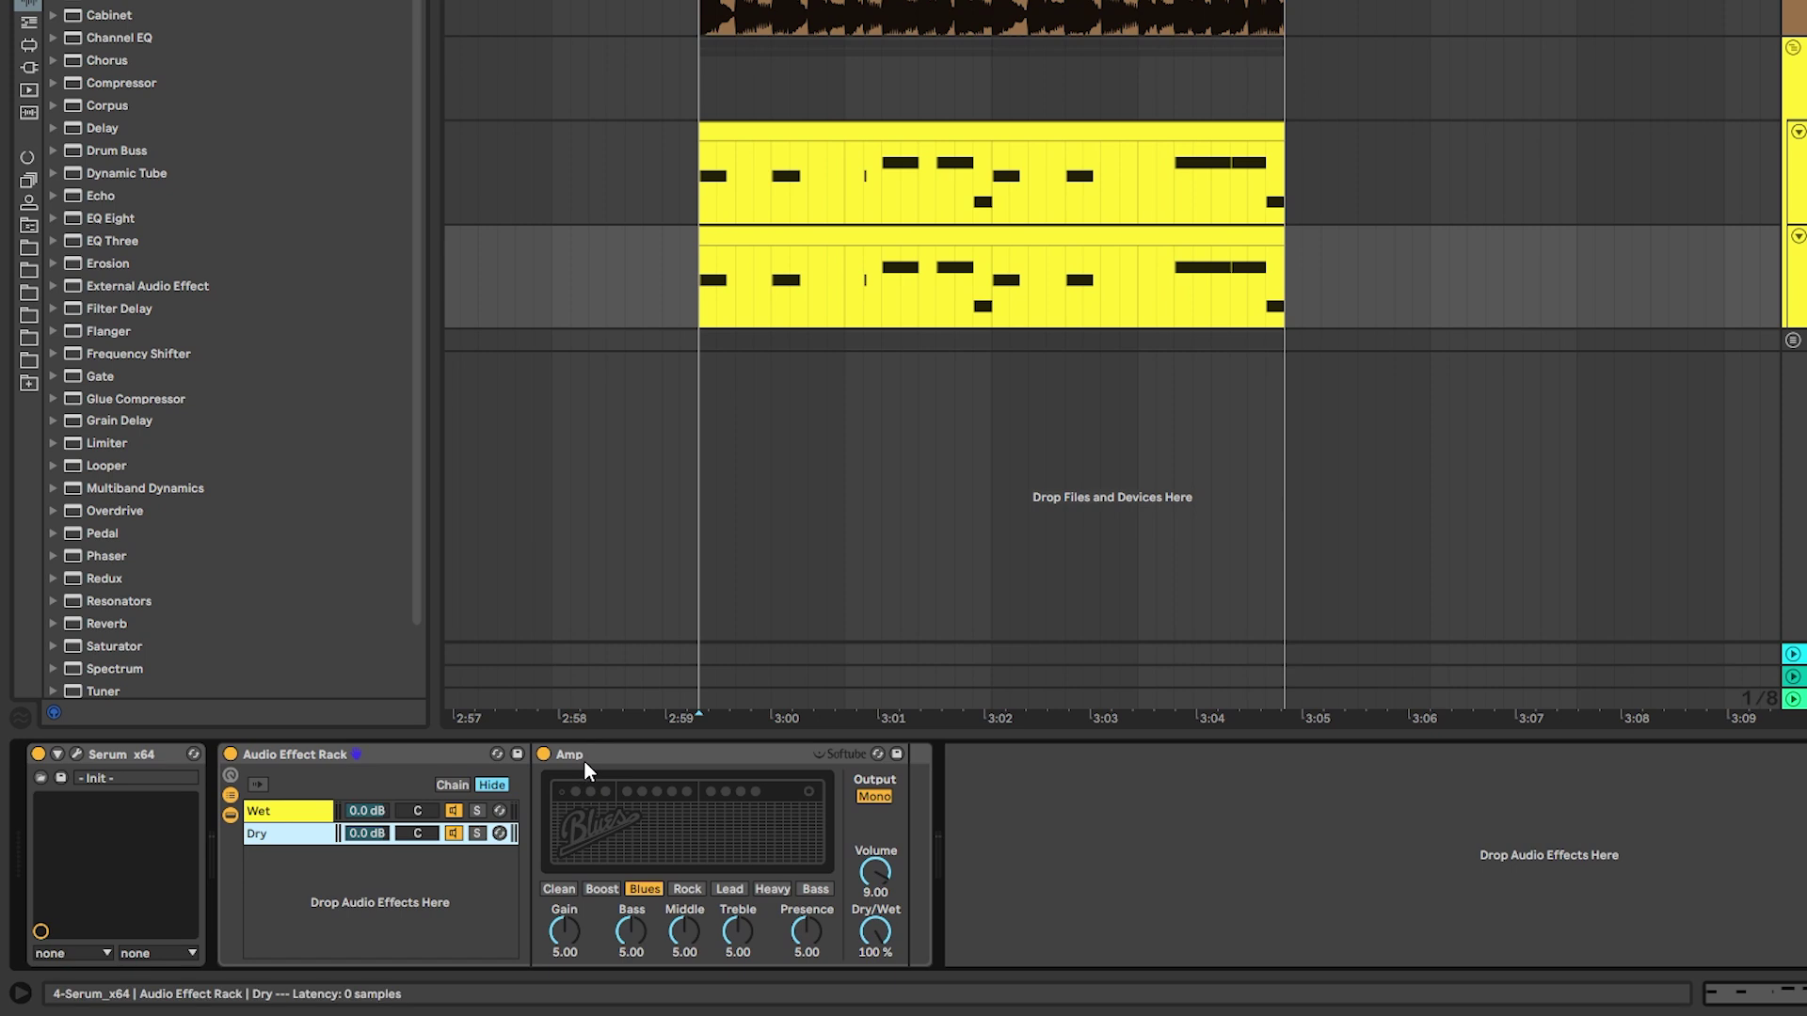
{"action": "left_click", "coordinate": [583, 759]}
{"action": "key", "text": "Delete"}
Add EQ Eight after Amp on the Wet chain and set band 1 as a low cut at about 864 Hz
{"action": "left_click", "coordinate": [286, 816]}
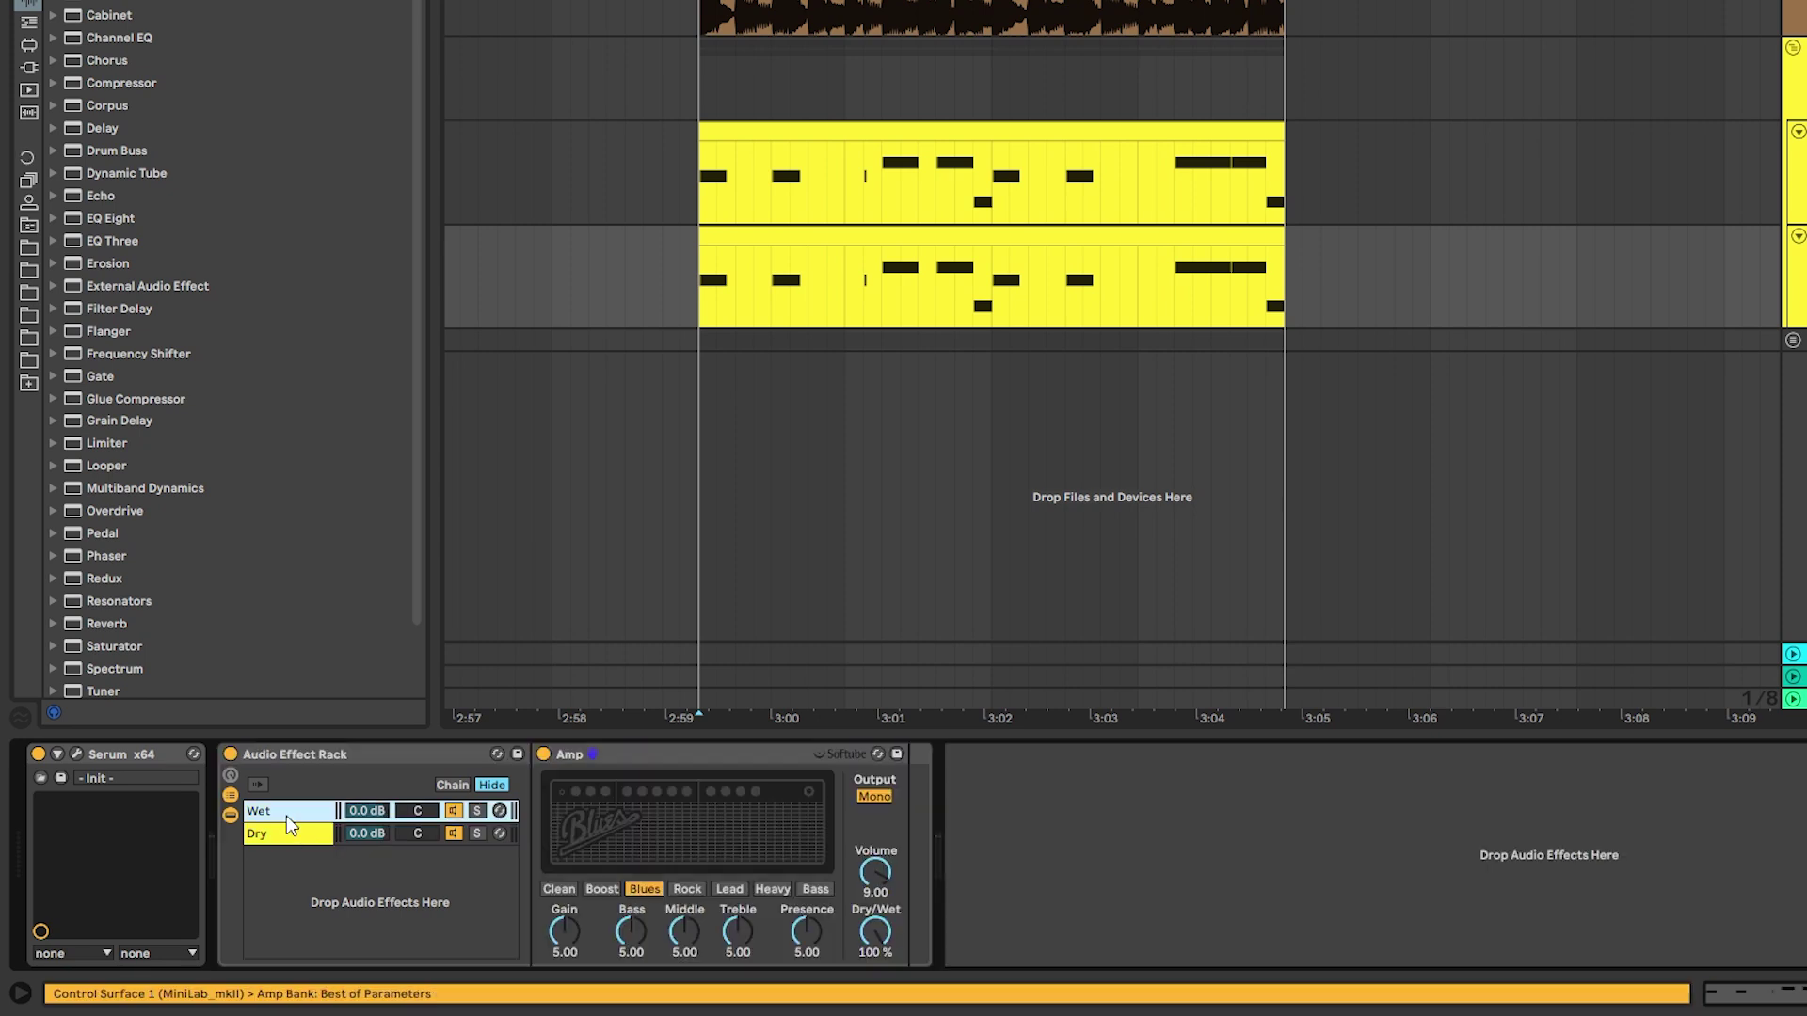
{"action": "left_click_drag", "start_coordinate": [134, 218], "coordinate": [917, 856]}
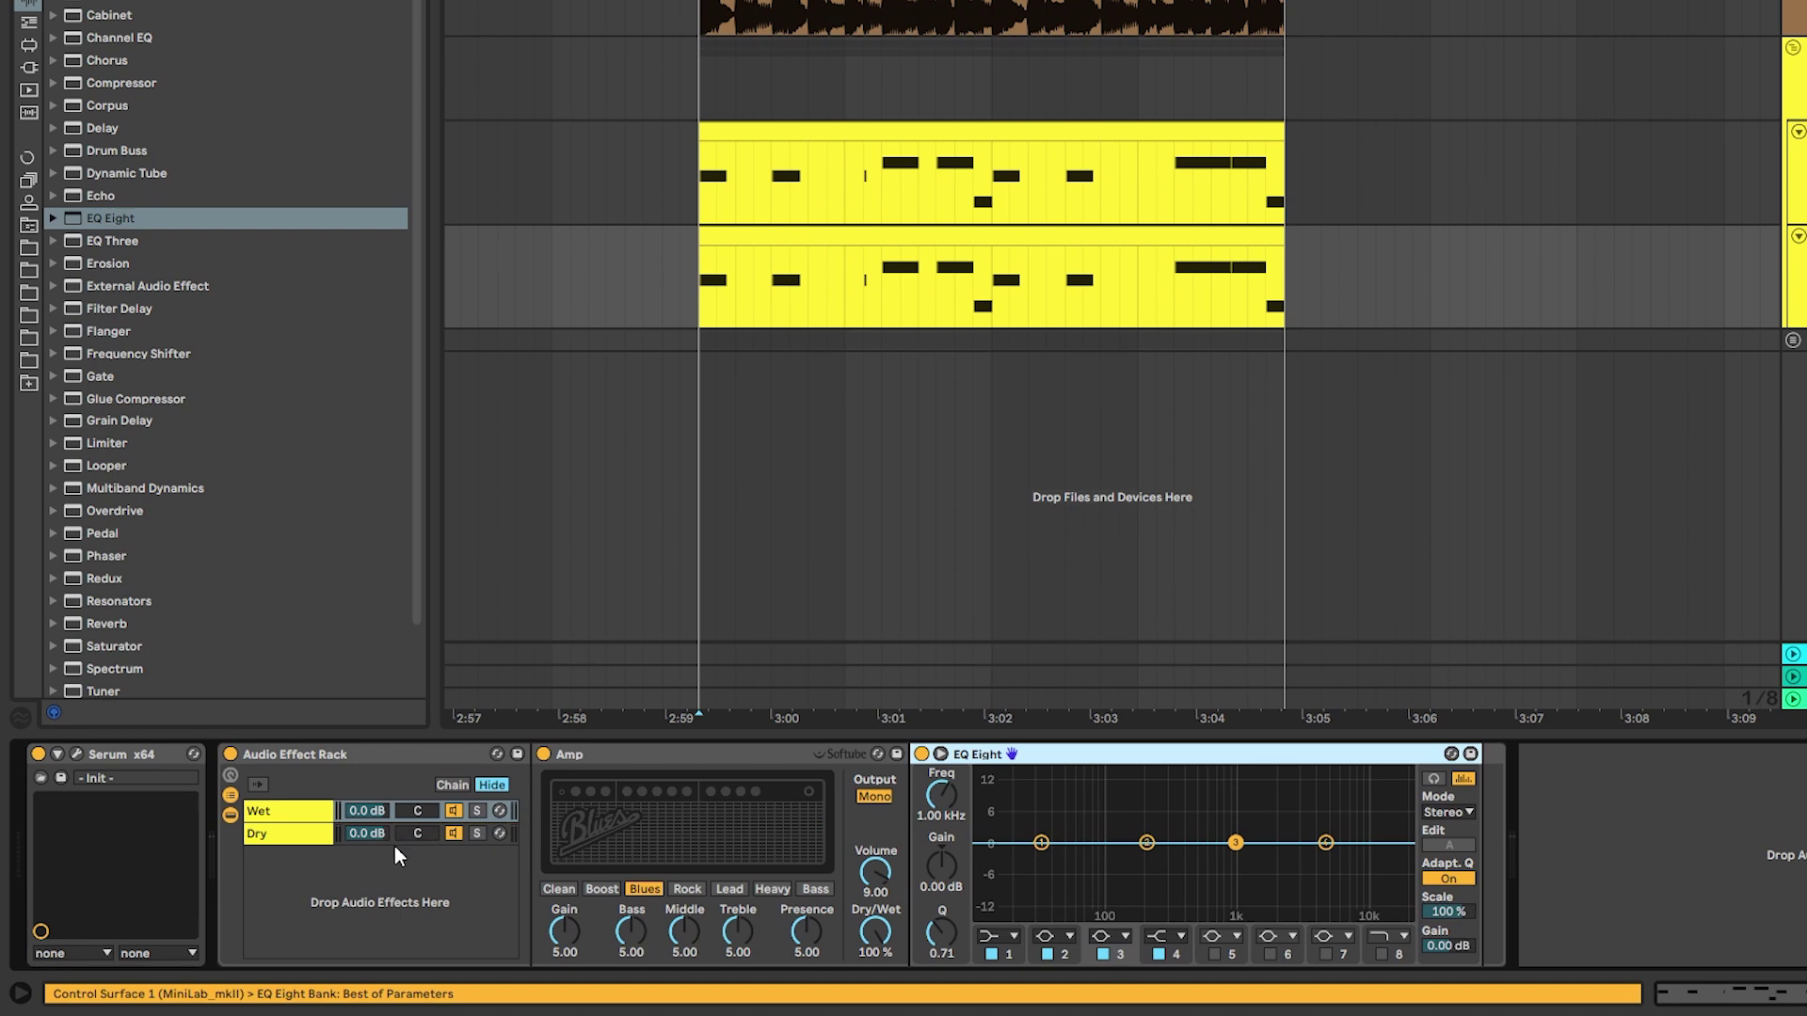
{"action": "left_click", "coordinate": [1012, 930]}
{"action": "left_click", "coordinate": [1003, 792]}
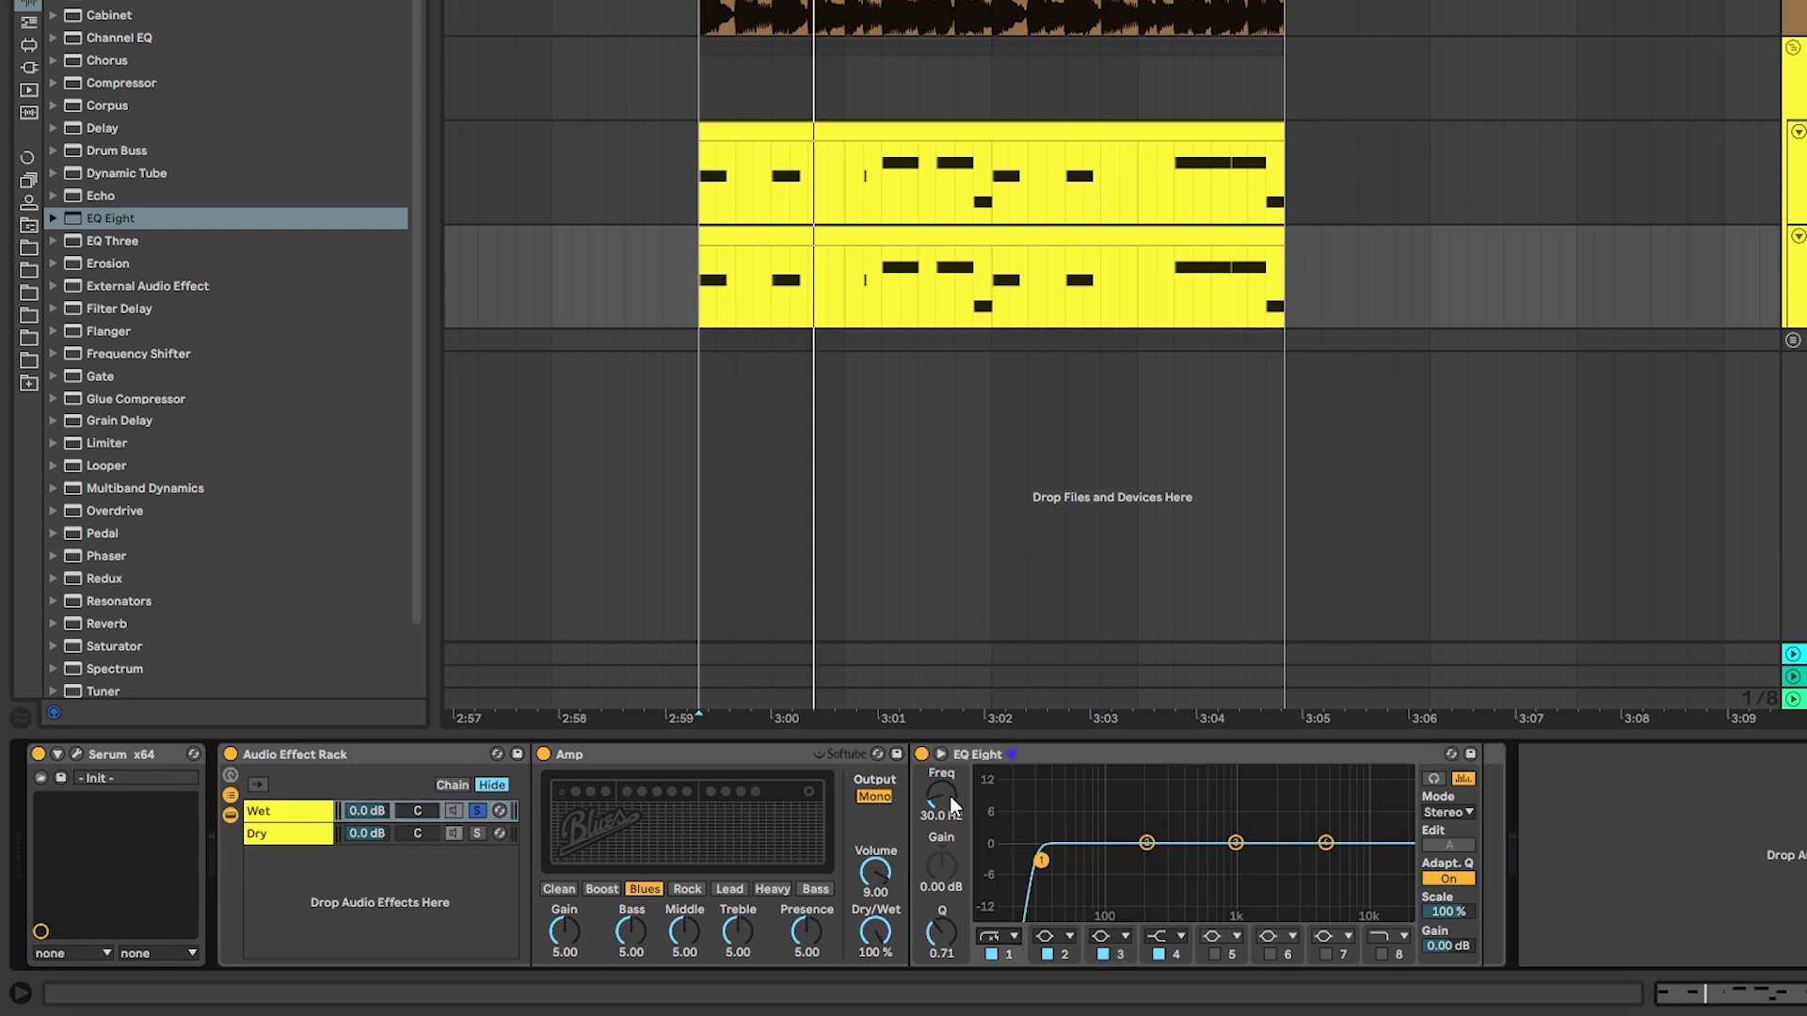
{"action": "left_click_drag", "start_coordinate": [952, 809], "coordinate": [953, 789]}
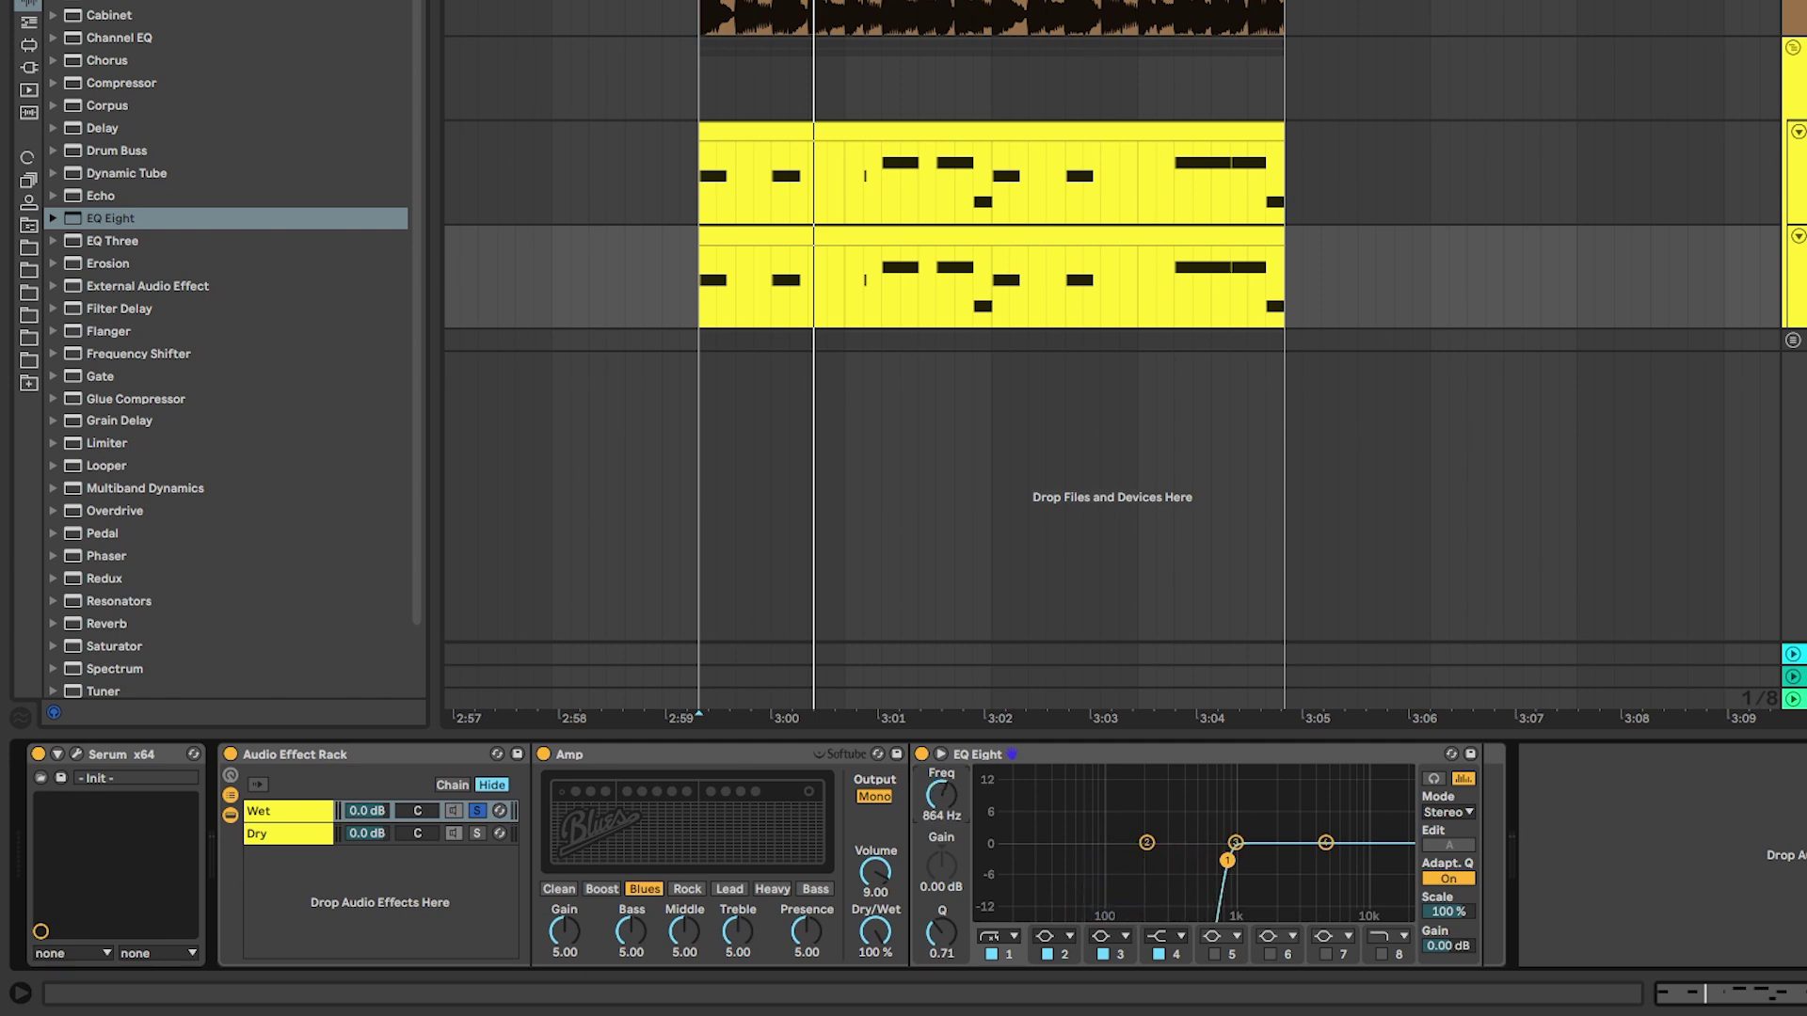
Enable EQ band 8 as a high cut at about 5.39 kHz
{"action": "left_click", "coordinate": [1393, 932]}
{"action": "left_click", "coordinate": [1393, 870]}
{"action": "left_click_drag", "start_coordinate": [1395, 860], "coordinate": [1322, 860]}
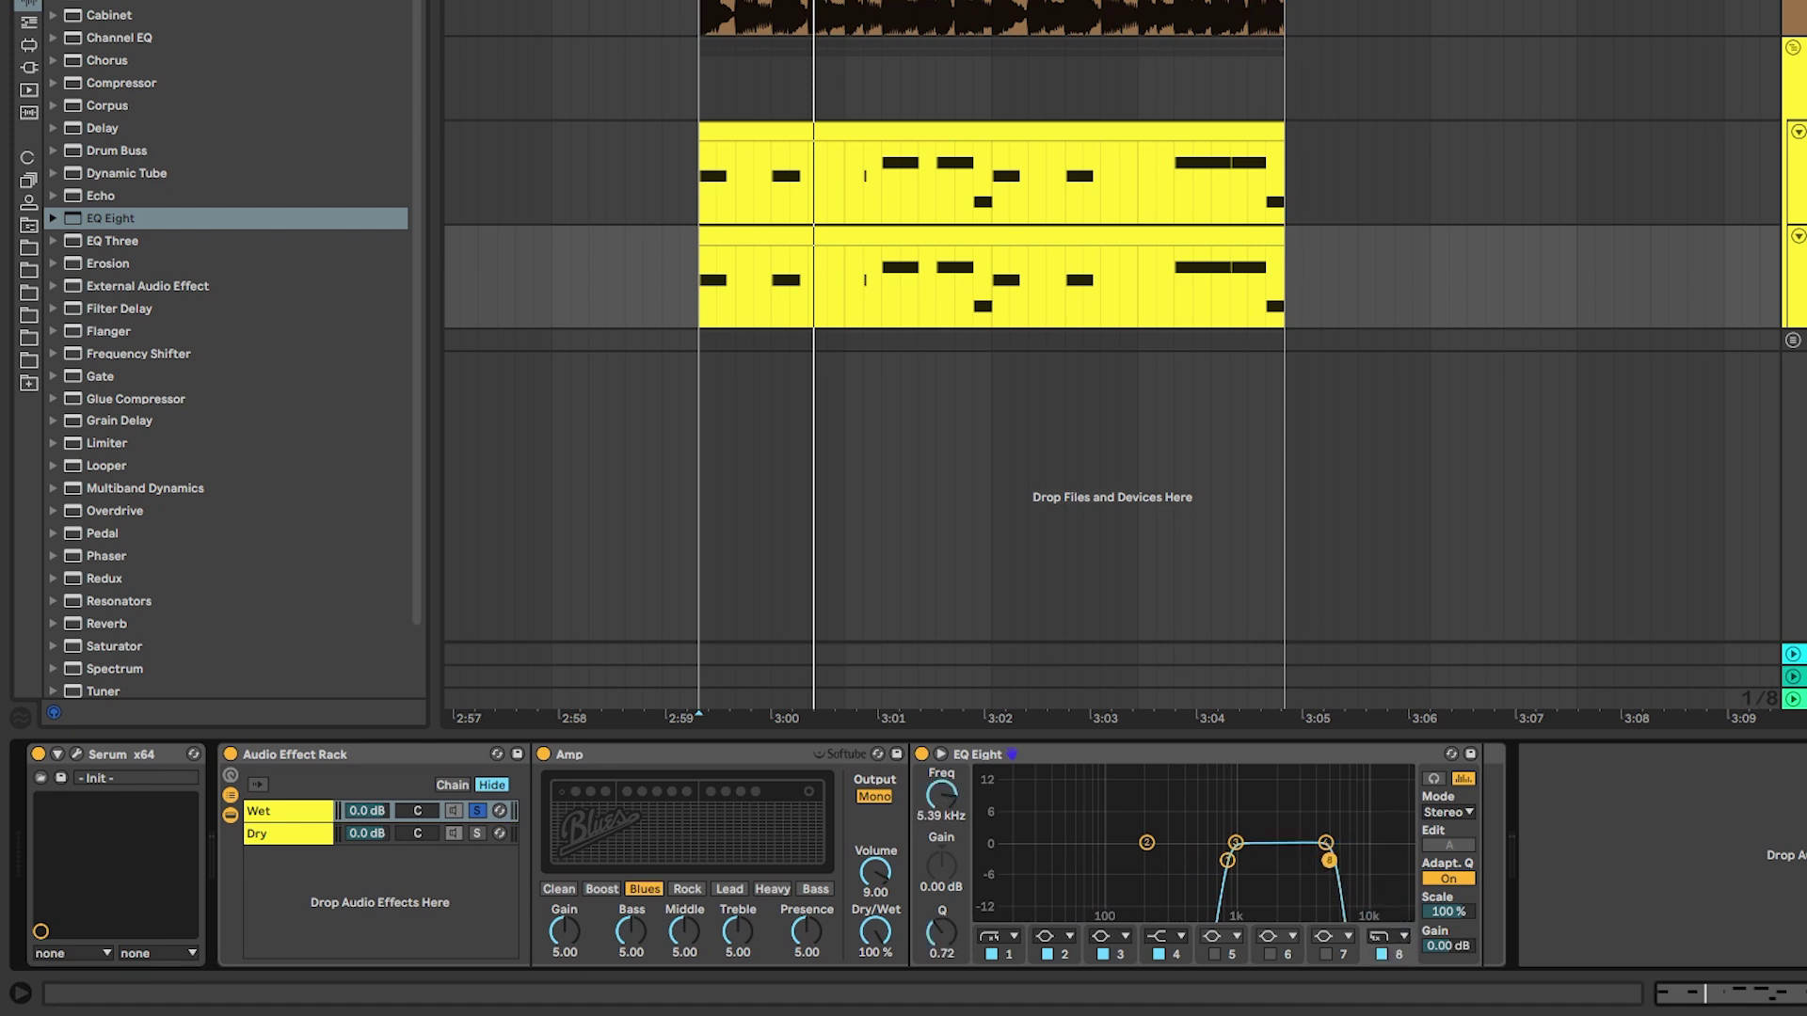
Audition the soloed Wet chain and boost EQ band 3 by about 13.3 dB near 1.14 kHz
{"action": "key", "text": "space"}
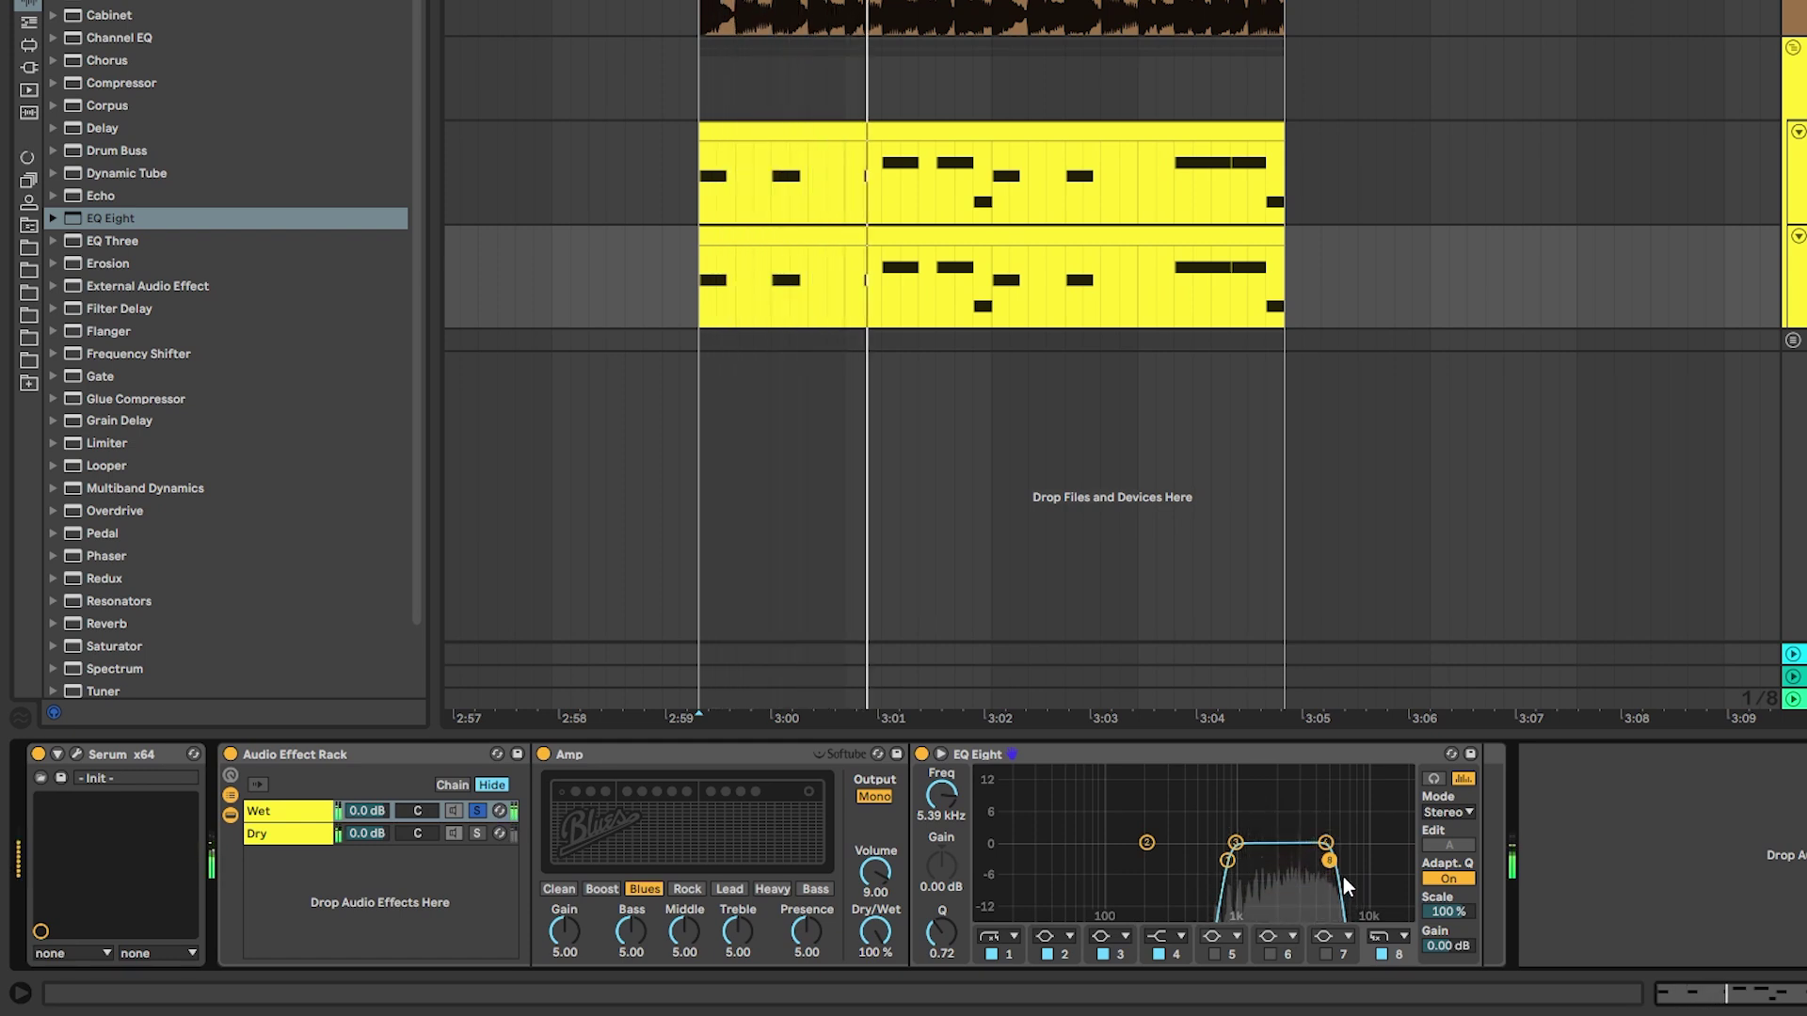
{"action": "left_click_drag", "start_coordinate": [1357, 888], "coordinate": [1134, 840]}
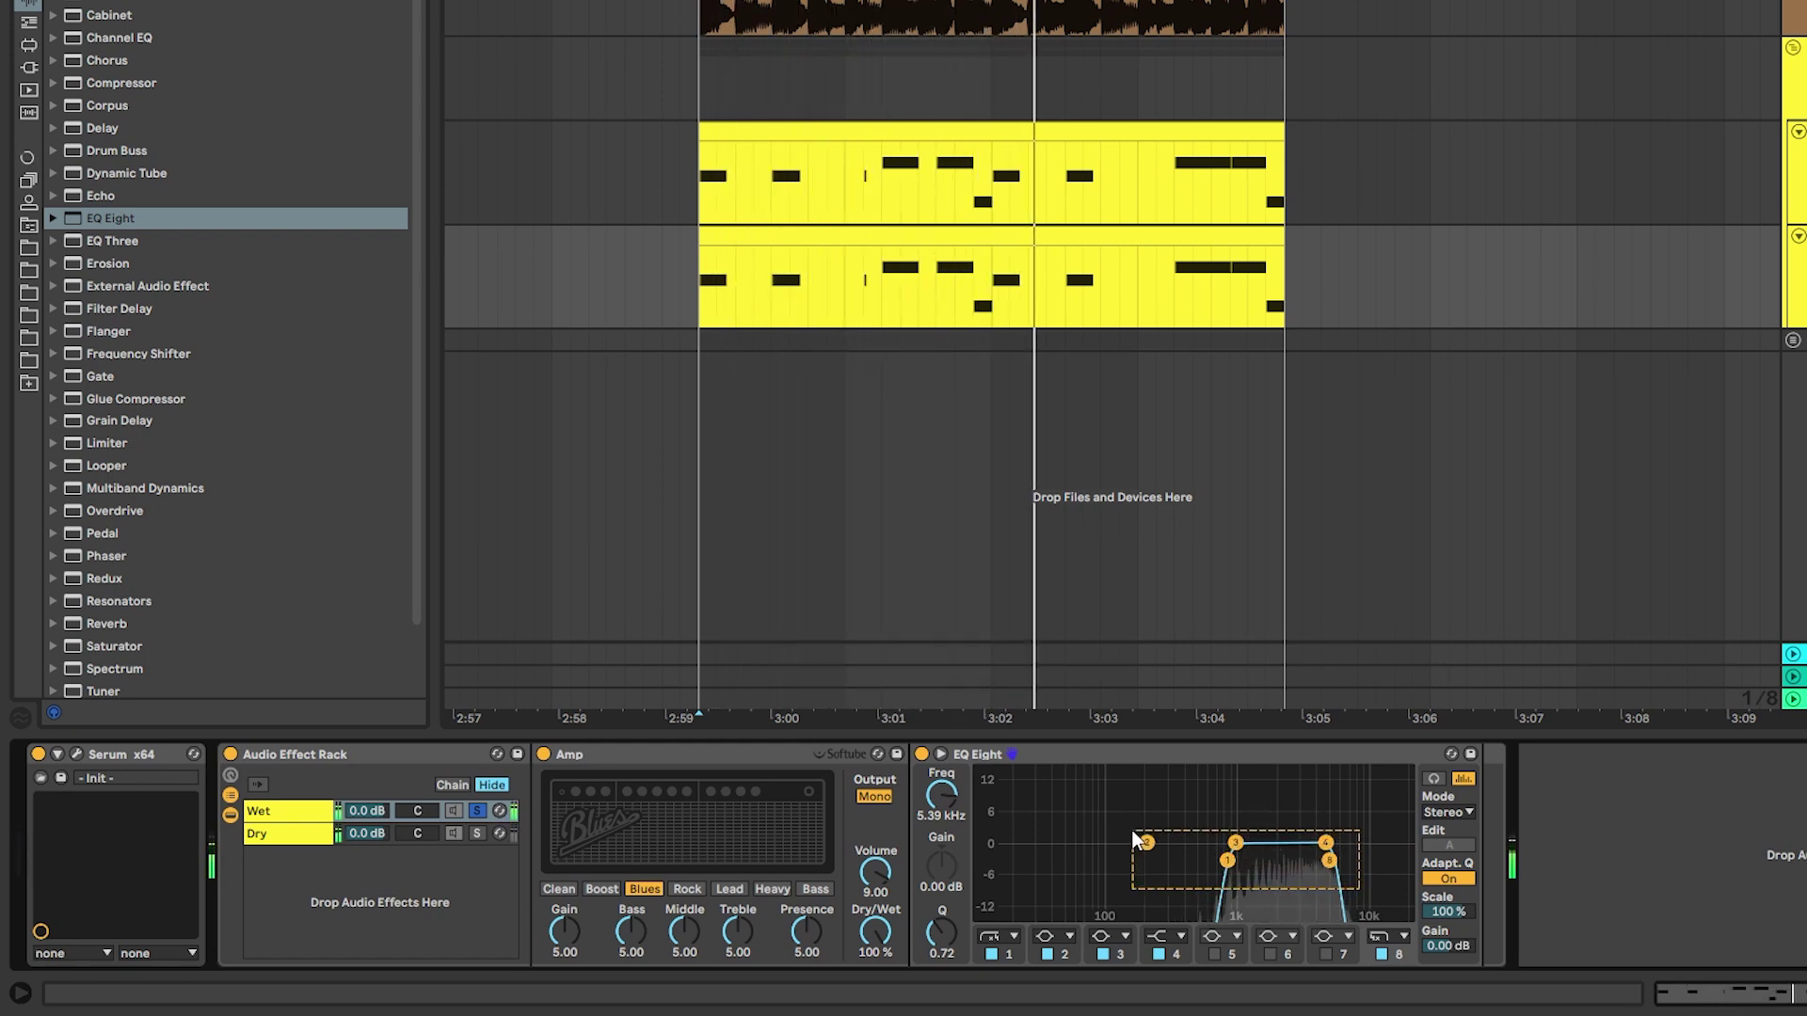
{"action": "key", "text": "space"}
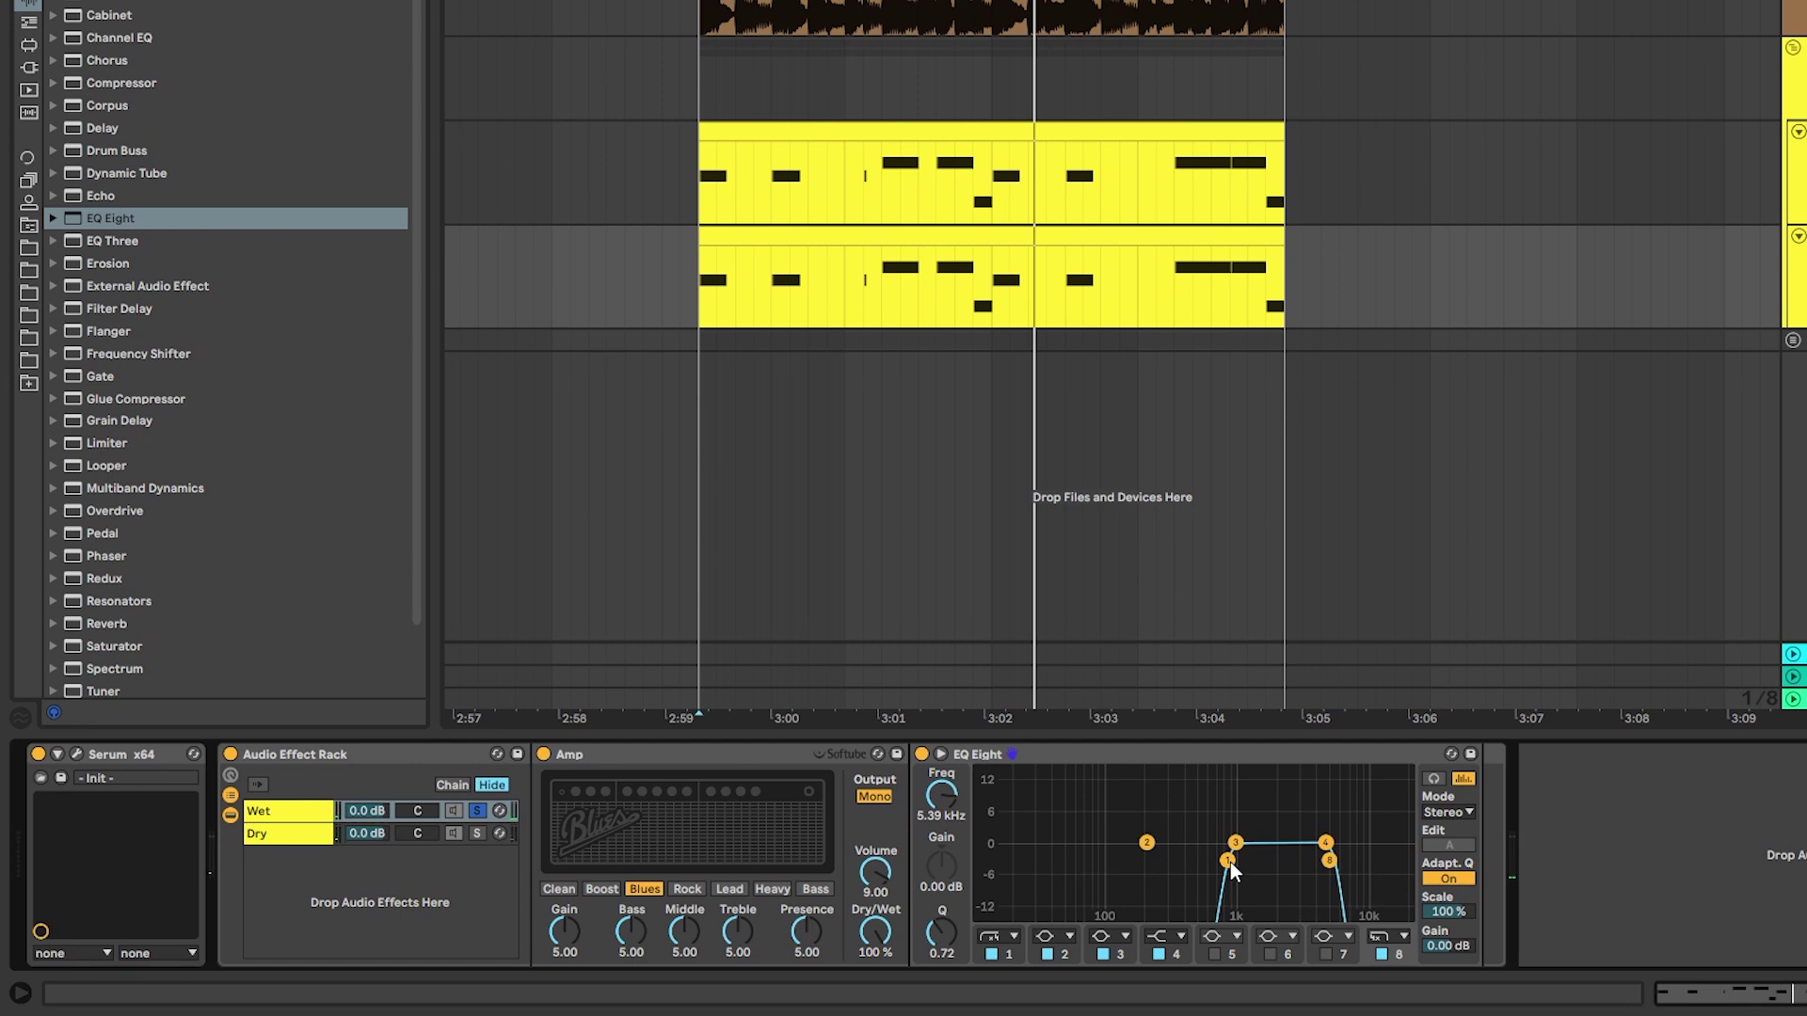
{"action": "left_click", "coordinate": [1229, 862]}
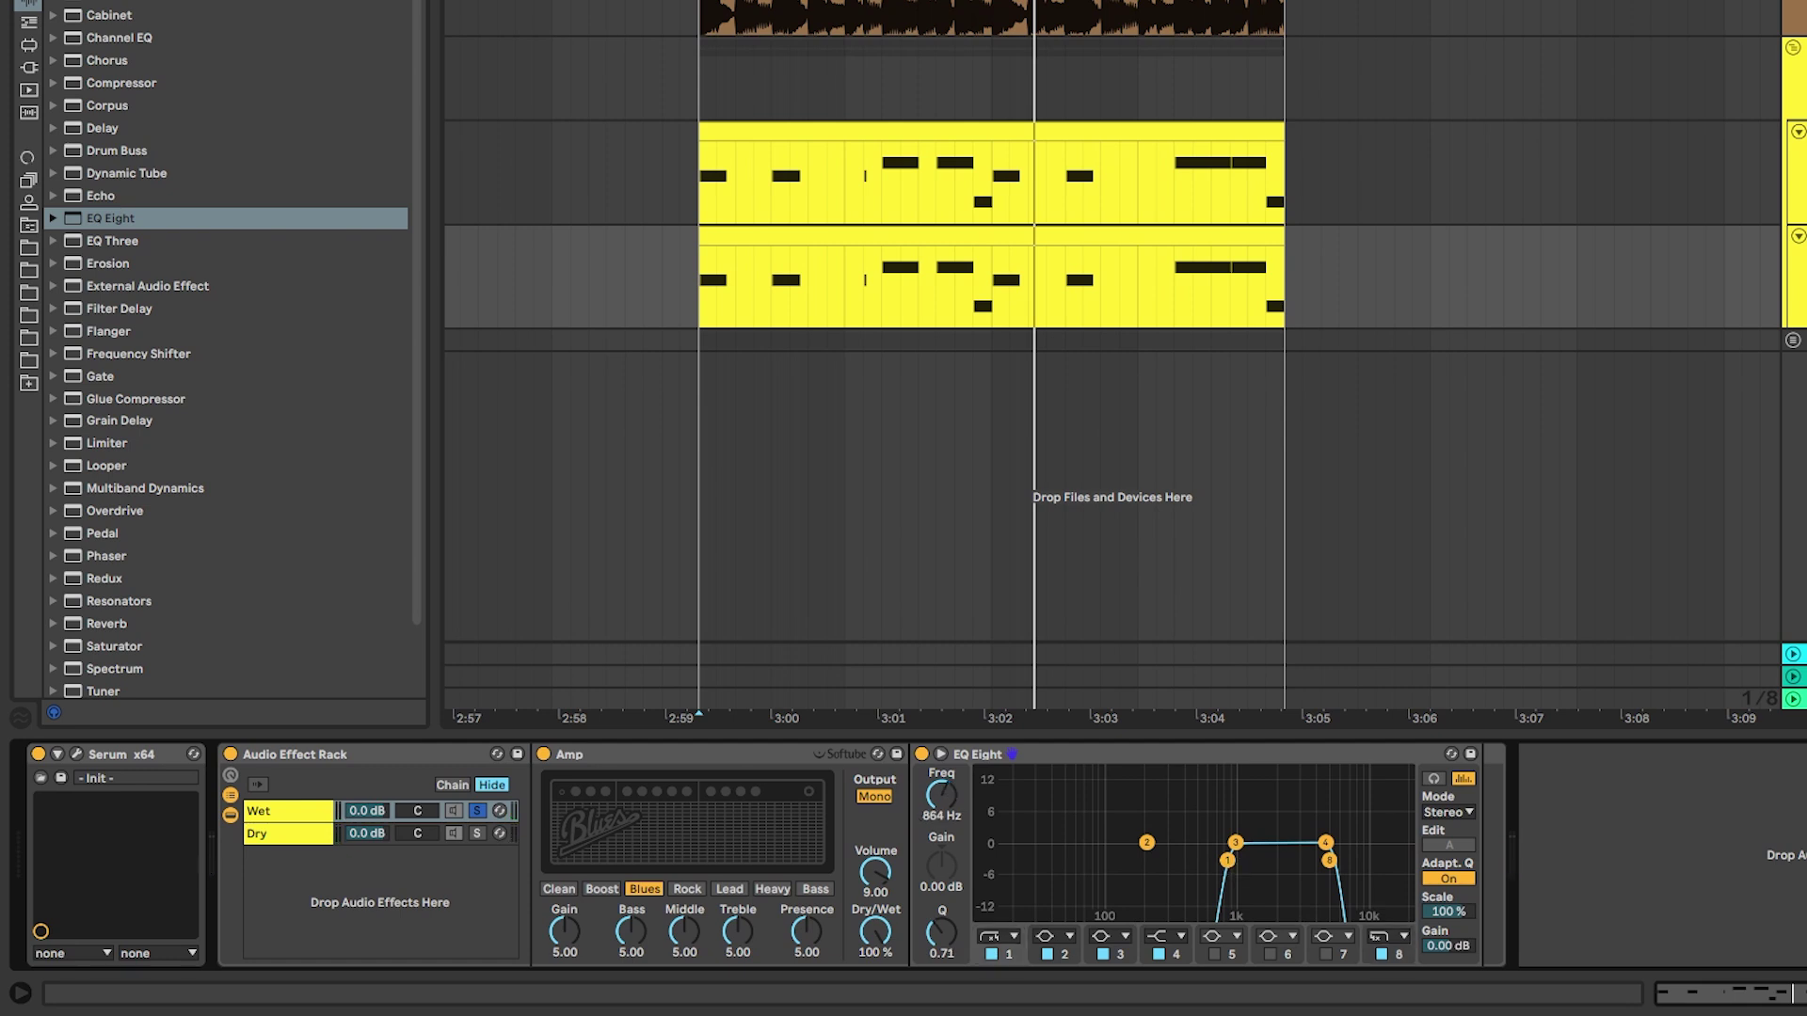
{"action": "left_click_drag", "start_coordinate": [1227, 860], "coordinate": [1243, 780]}
{"action": "key", "text": "space"}
{"action": "left_click", "coordinate": [1241, 868]}
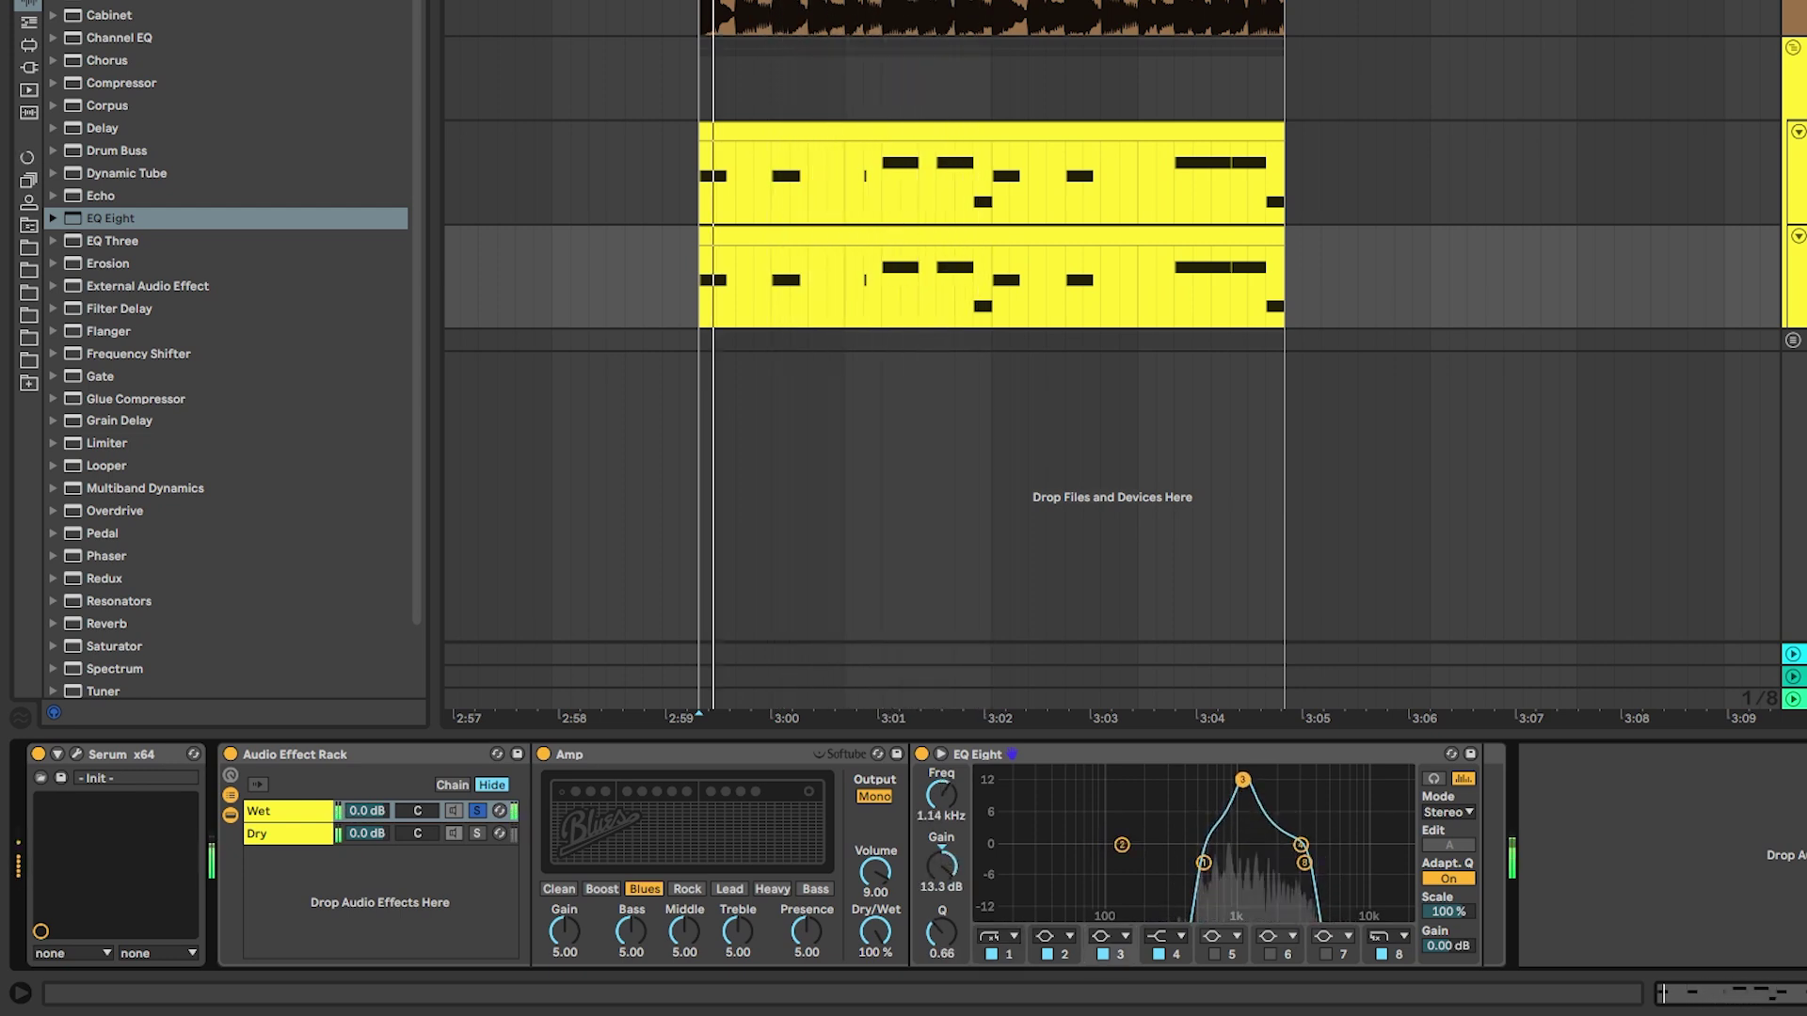
Shift the EQ bands together so the band 3 peak sits at about 979 Hz with about 12.3 dB of gain
{"action": "left_click_drag", "start_coordinate": [1236, 862], "coordinate": [1190, 833]}
{"action": "mouse_move", "coordinate": [1204, 863]}
{"action": "left_mouse_down"}
{"action": "mouse_move", "coordinate": [1177, 863]}
{"action": "mouse_move", "coordinate": [1206, 862]}
{"action": "left_mouse_up"}
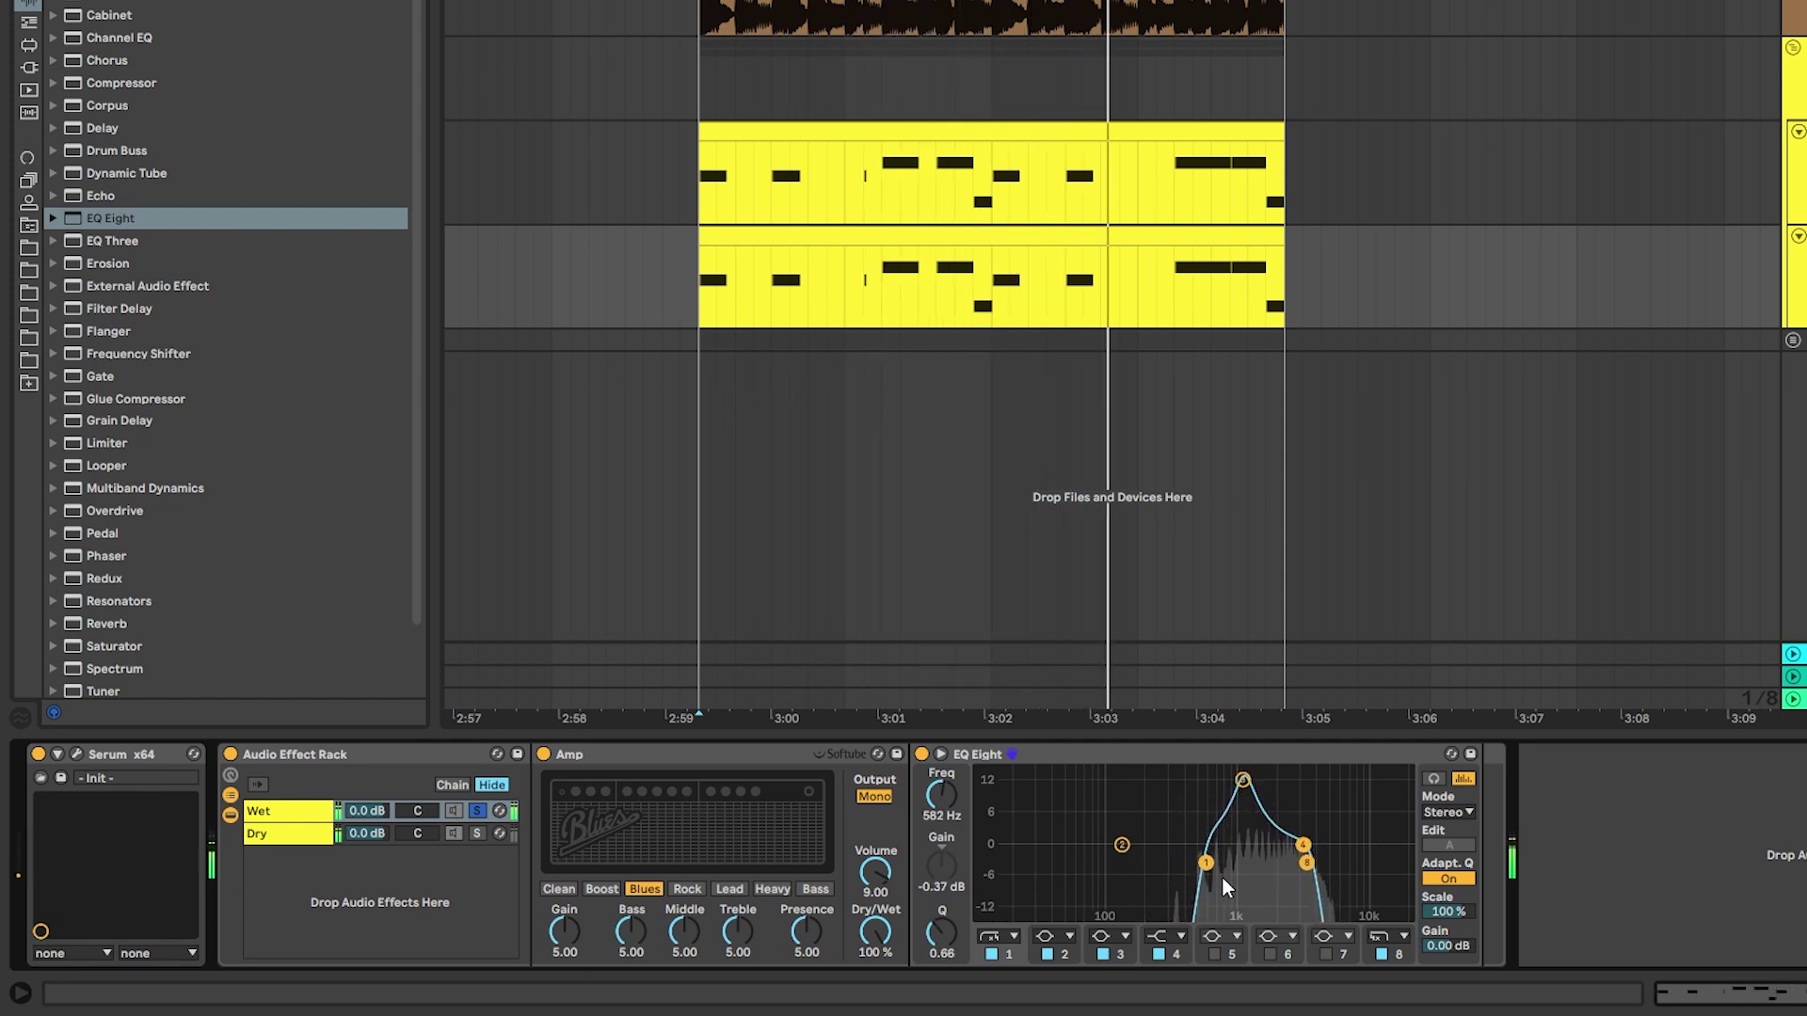
{"action": "left_click_drag", "start_coordinate": [1242, 780], "coordinate": [1204, 780]}
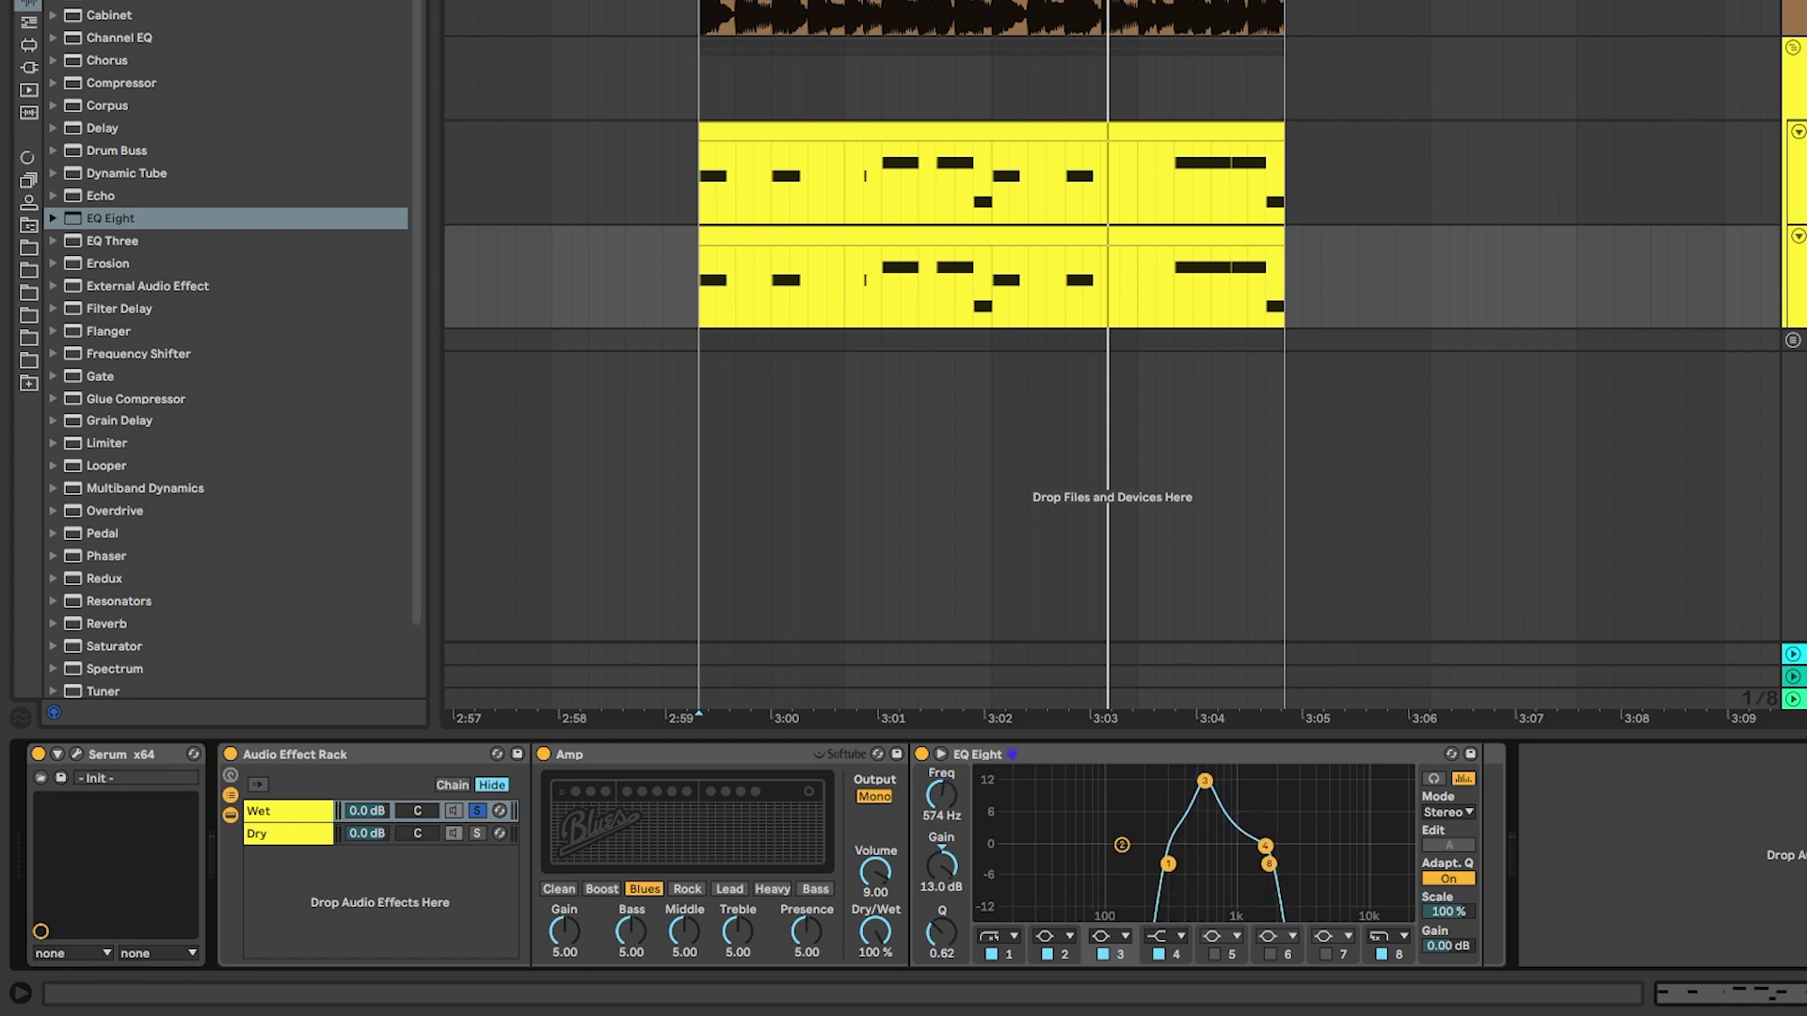
{"action": "left_click_drag", "start_coordinate": [1205, 780], "coordinate": [1234, 784]}
Solo the Dry chain alongside Wet, and shift the Wet chain's EQ bands up so band 1 sits at about 951 Hz
{"action": "left_click", "coordinate": [291, 832]}
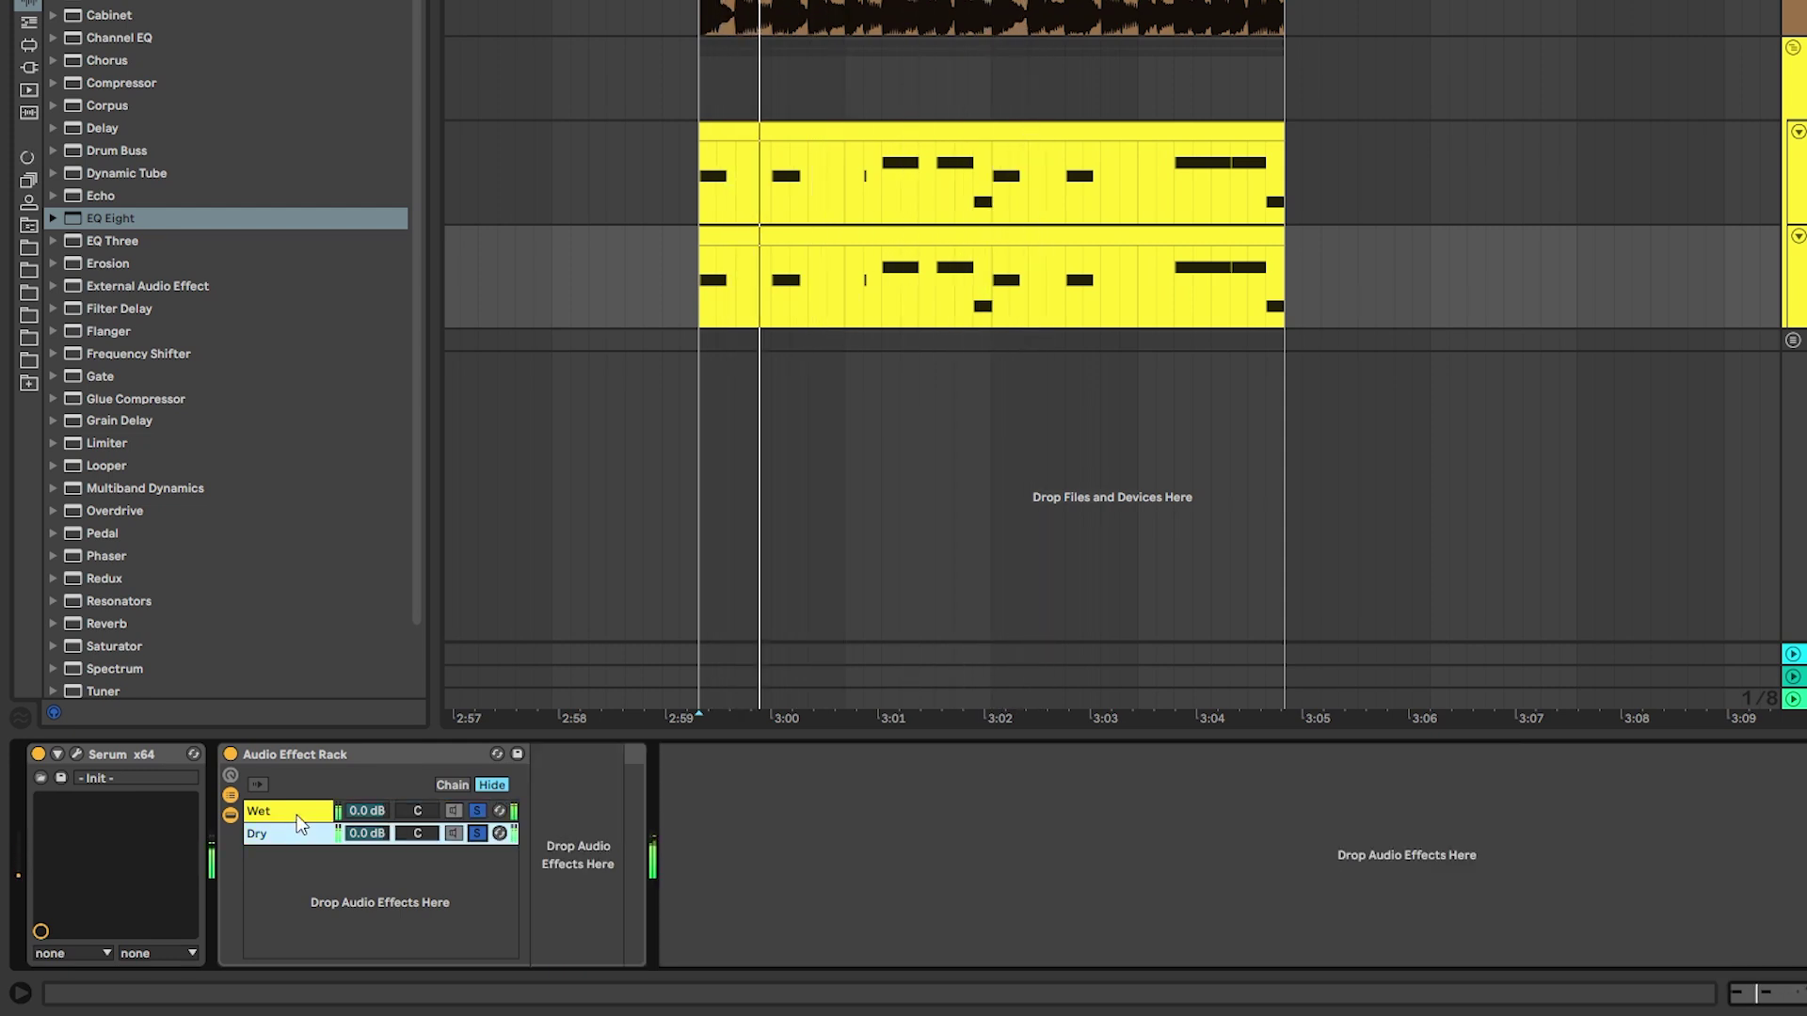
{"action": "left_click", "coordinate": [291, 813]}
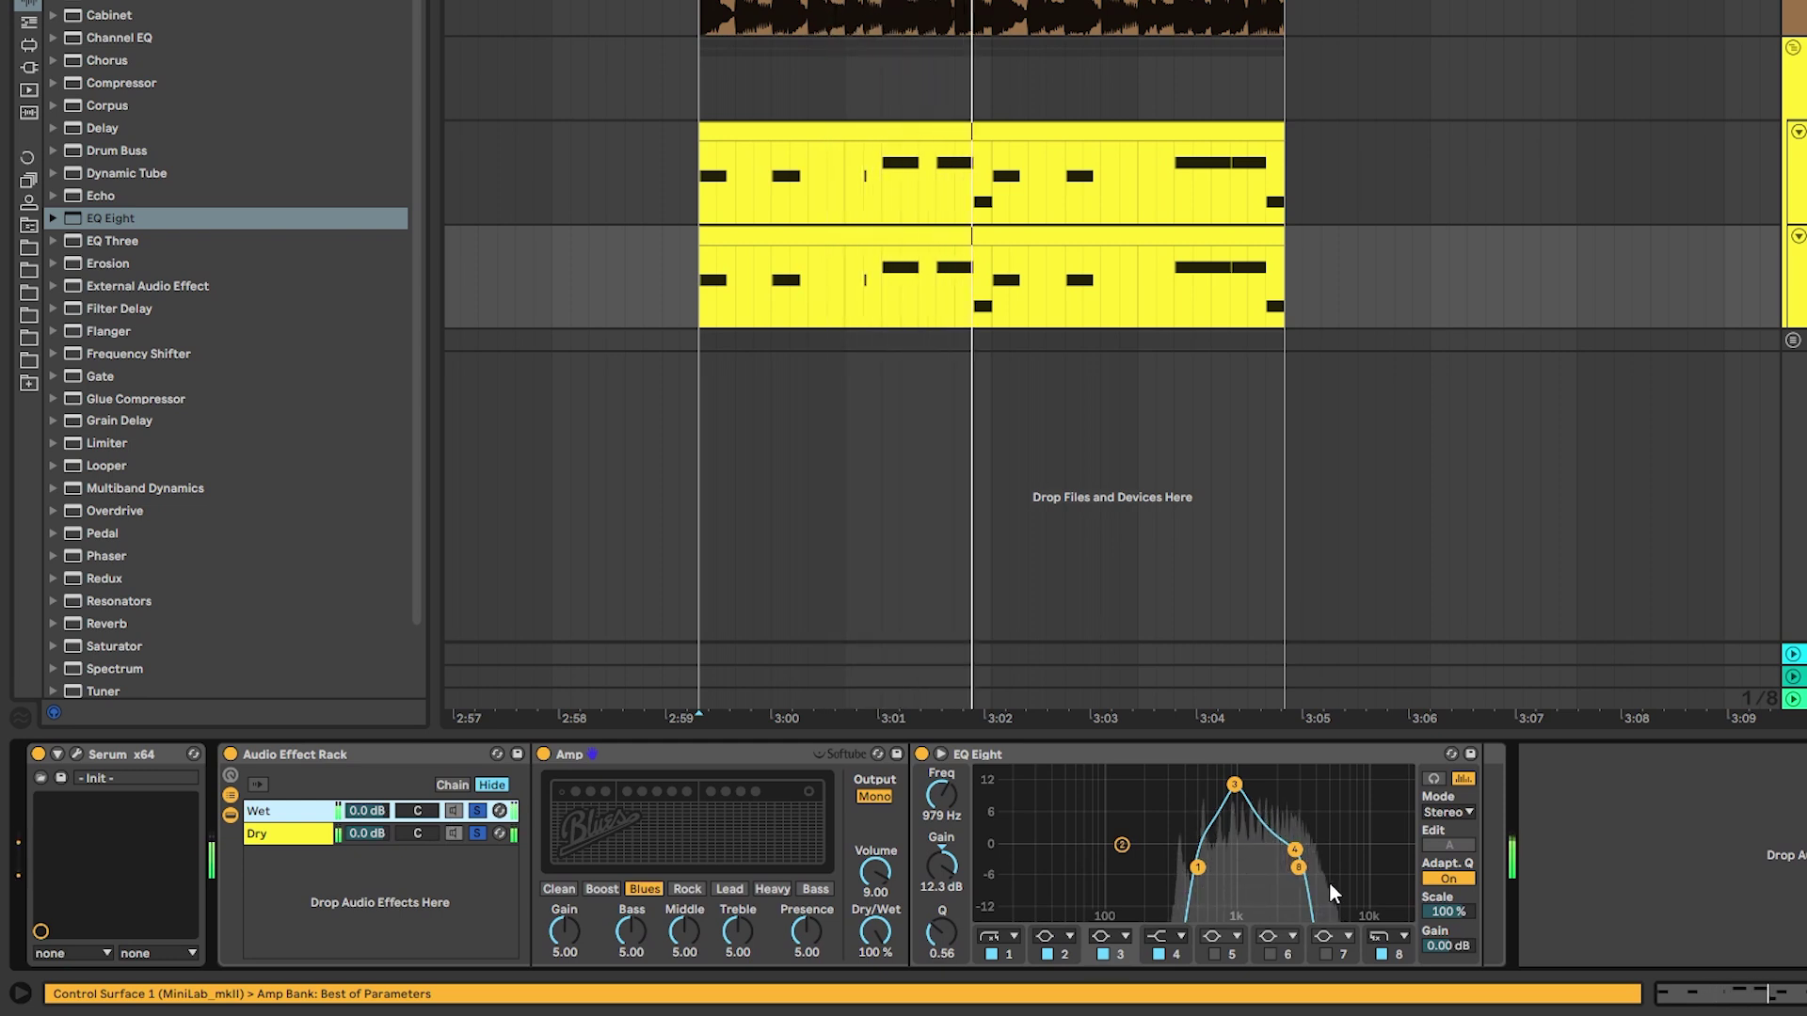
{"action": "key", "text": "space"}
{"action": "left_click", "coordinate": [1197, 866]}
{"action": "left_click_drag", "start_coordinate": [1197, 867], "coordinate": [1233, 872]}
{"action": "key", "text": "space"}
{"action": "key", "text": "space"}
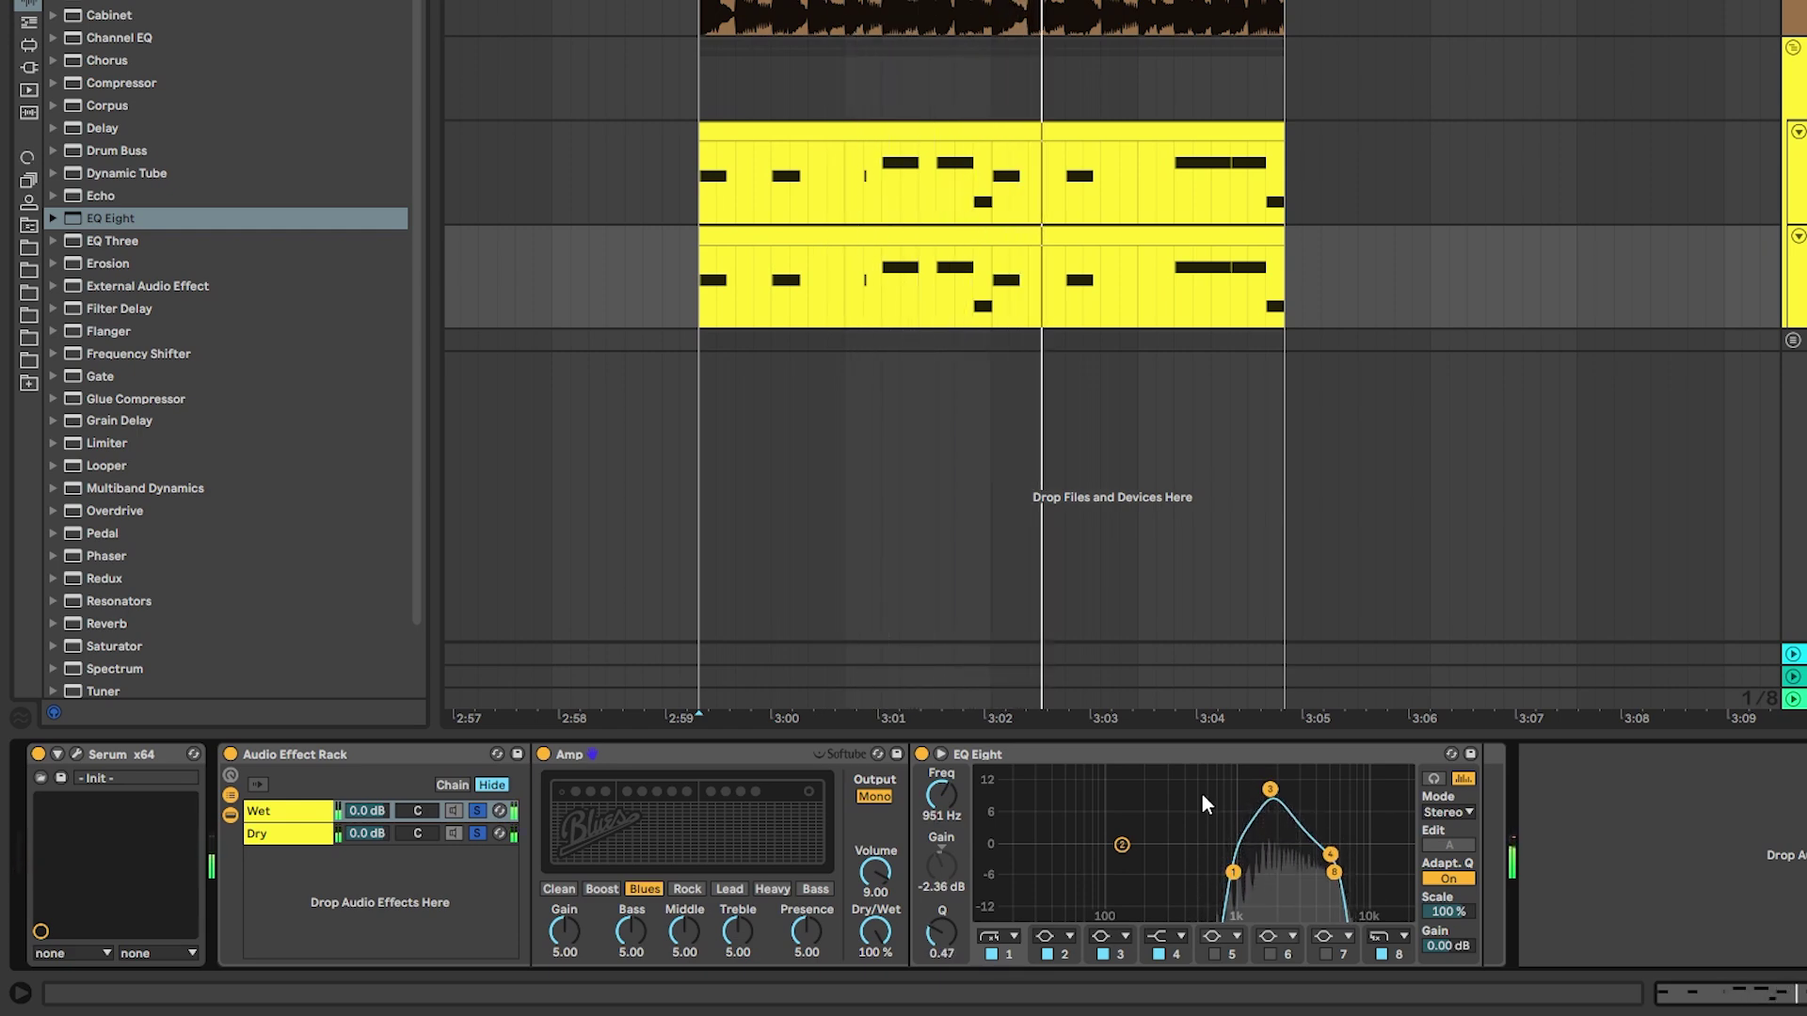
Add the iZotope Trash 2 plug-in after the Audio Effect Rack
{"action": "left_click", "coordinate": [377, 754]}
{"action": "left_click", "coordinate": [28, 0]}
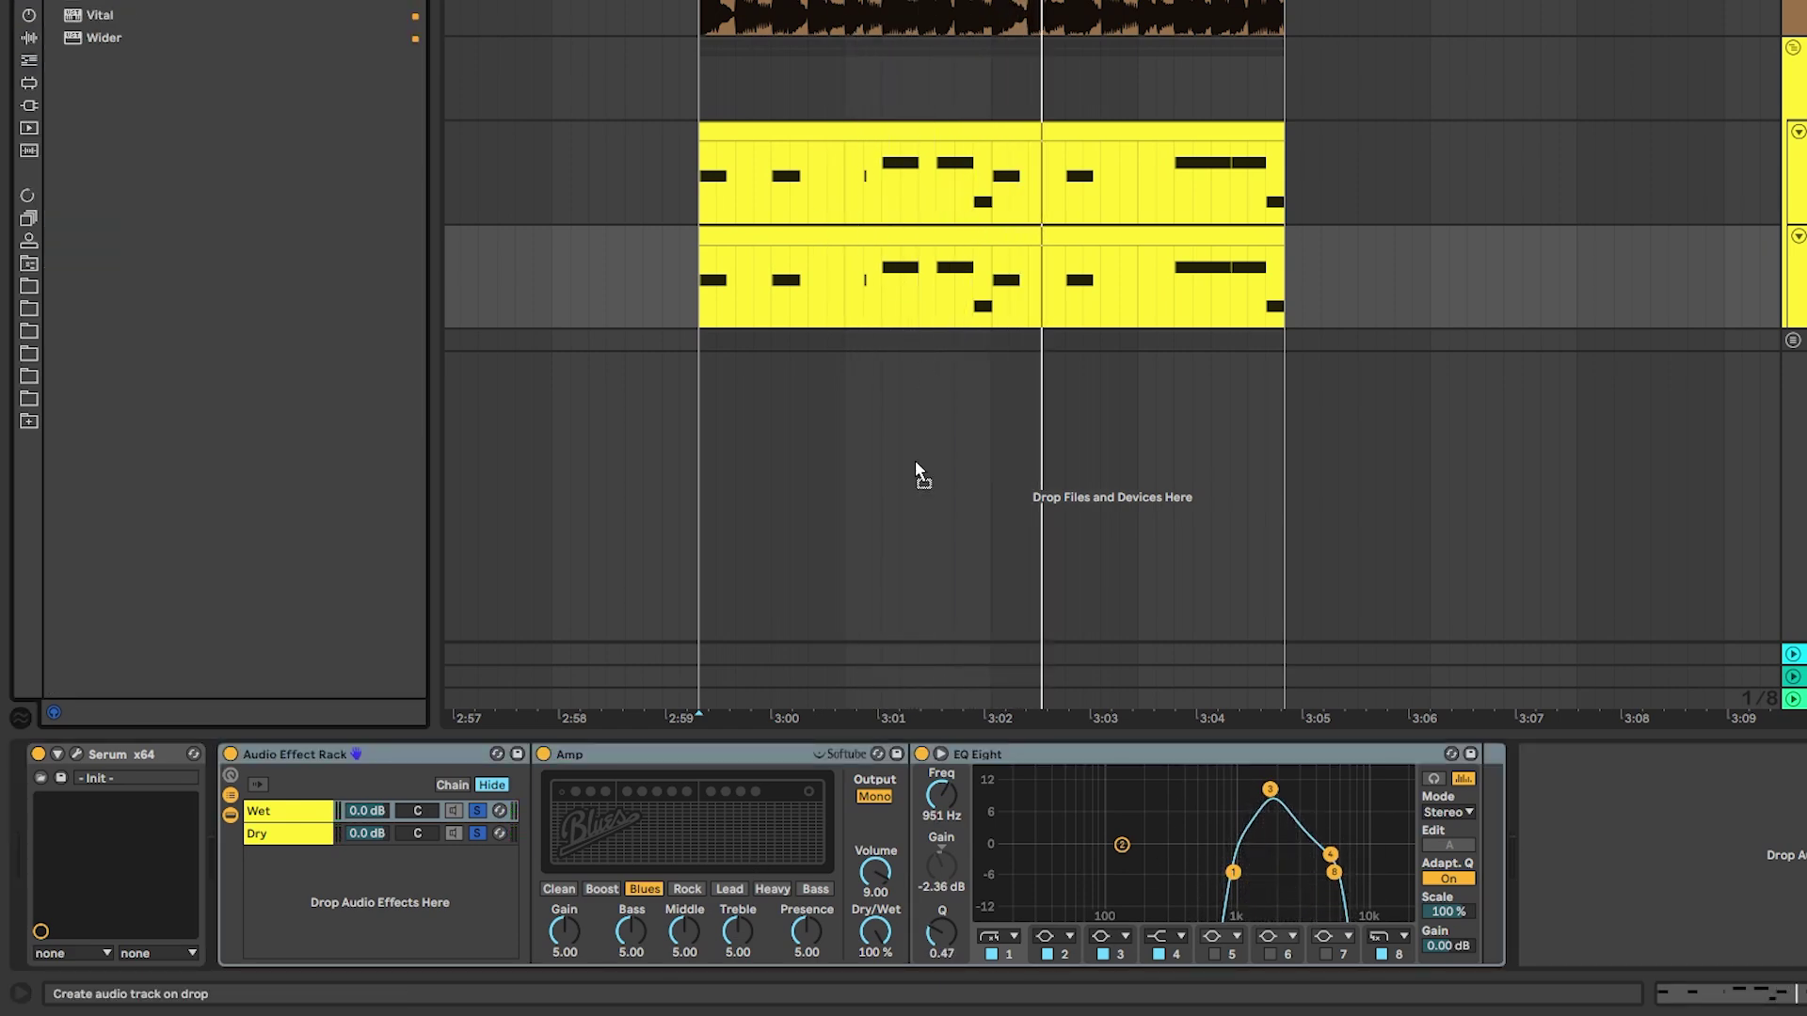
{"action": "left_click_drag", "start_coordinate": [915, 460], "coordinate": [1614, 801]}
Split Trash 2 into multiple bands with the upper crossover at 5.01 kHz, and select the highest band
{"action": "left_click", "coordinate": [1042, 408]}
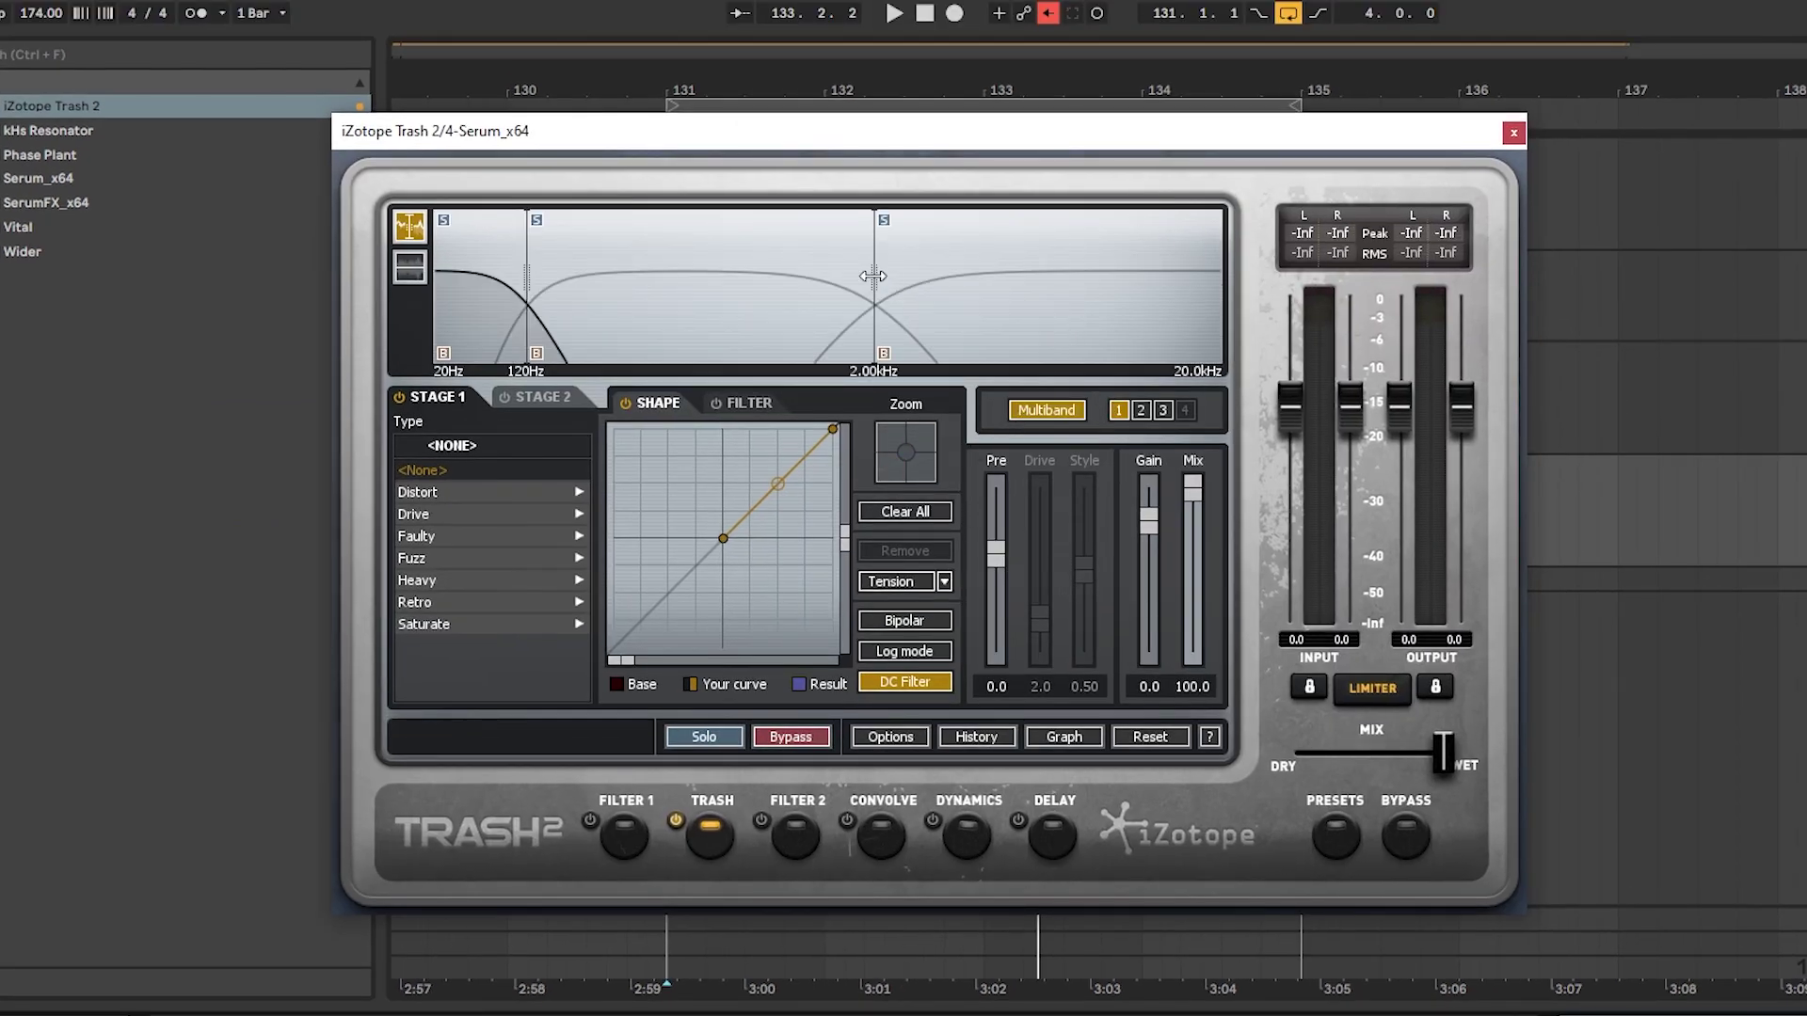
{"action": "left_click_drag", "start_coordinate": [872, 275], "coordinate": [1012, 271]}
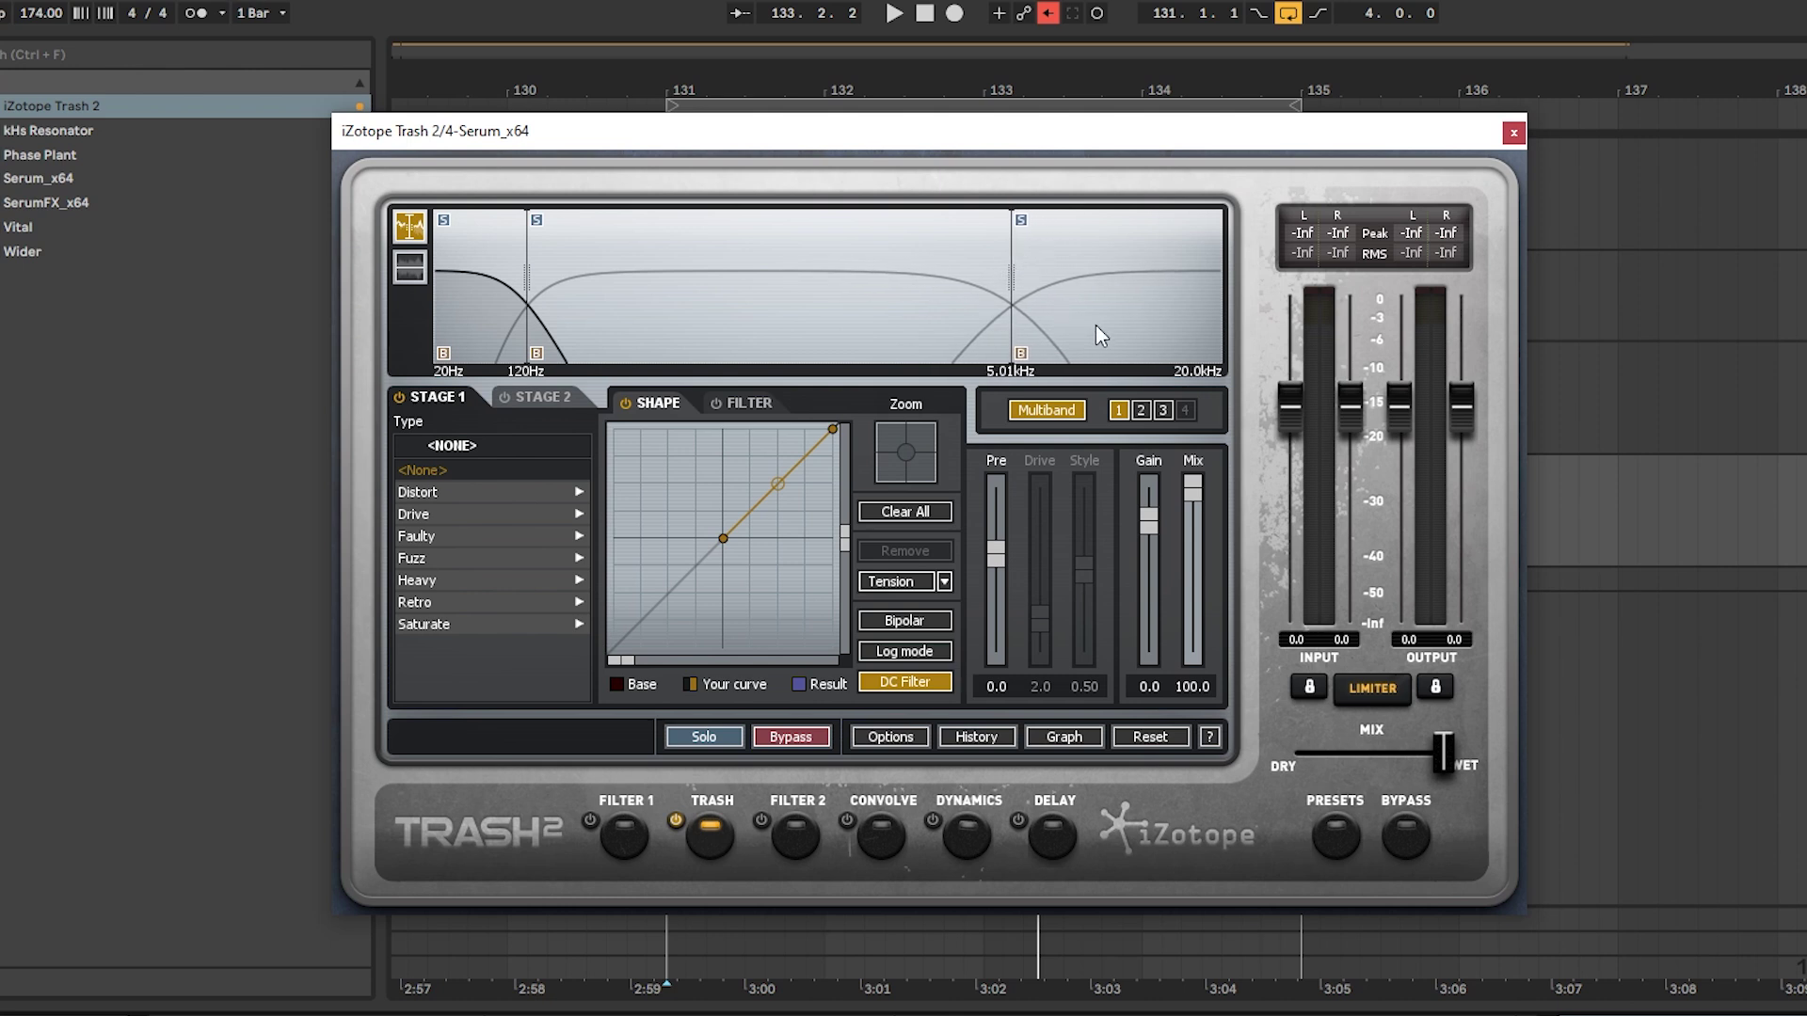
{"action": "left_click", "coordinate": [1096, 324]}
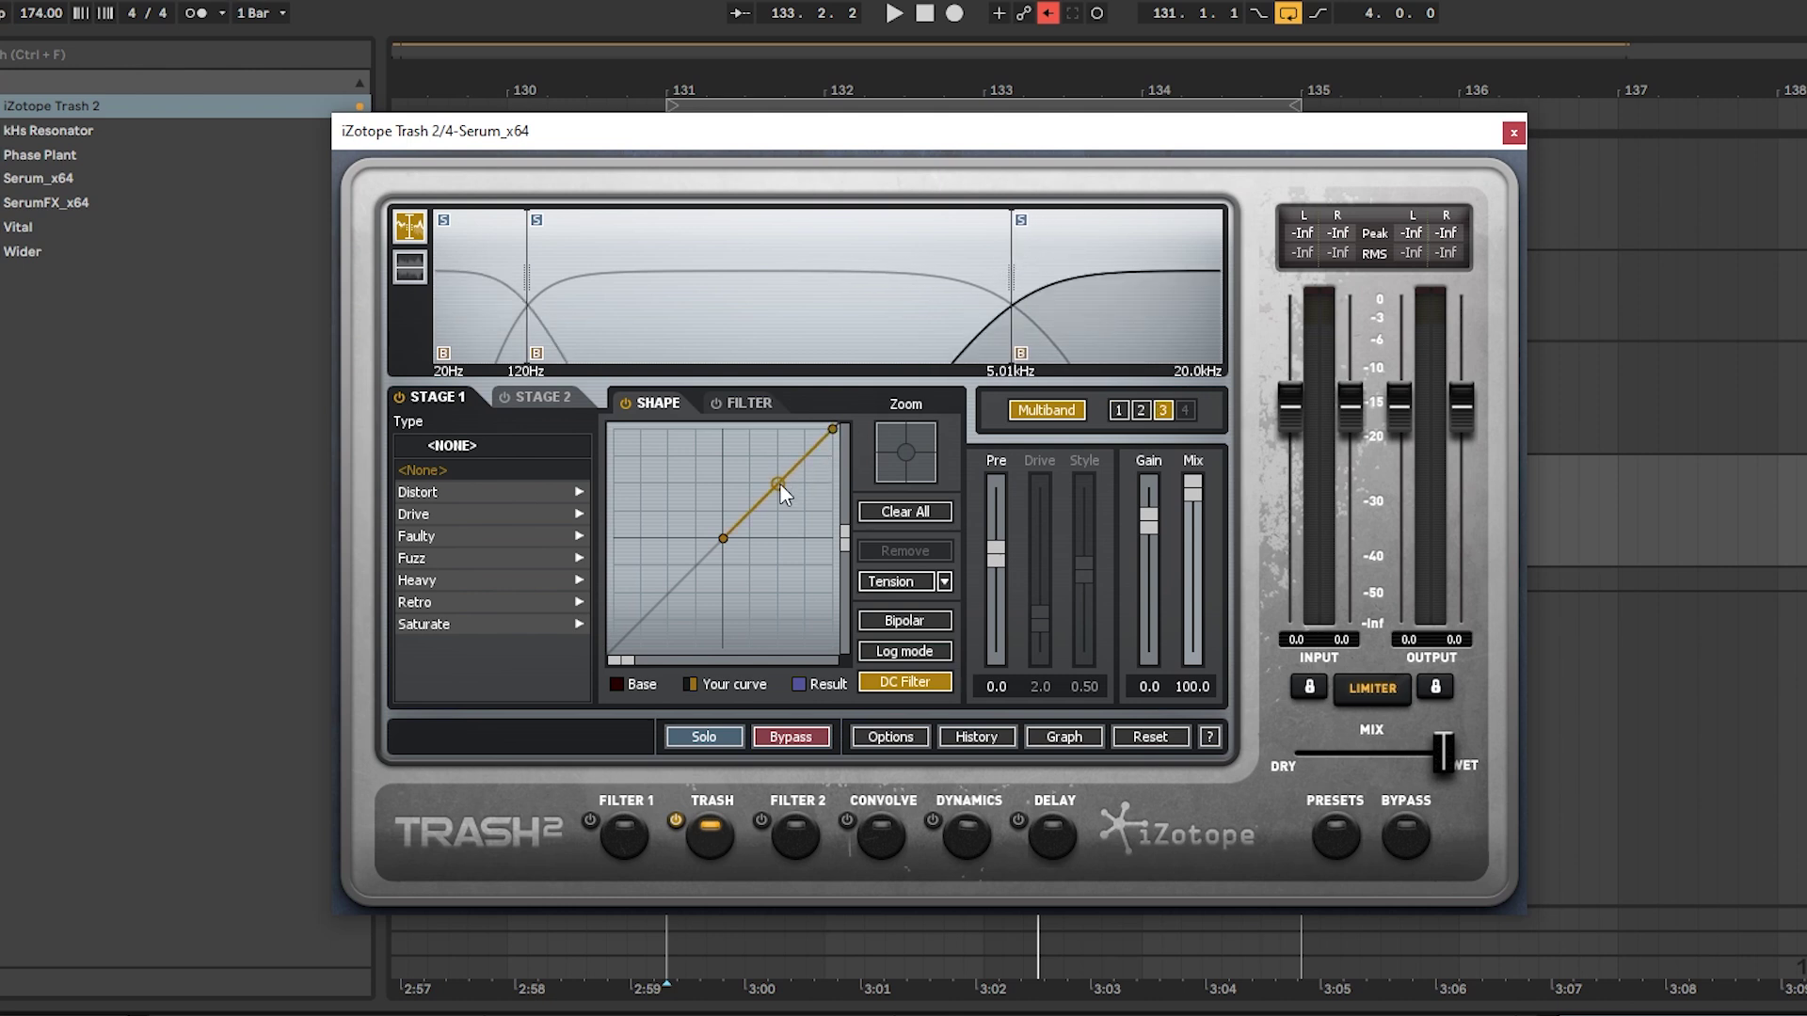
Raise the middle of the highest band's distortion curve in Trash 2, and set the Wet chain's volume to 0.4 dB
{"action": "key", "text": "space"}
{"action": "left_click_drag", "start_coordinate": [779, 483], "coordinate": [779, 427]}
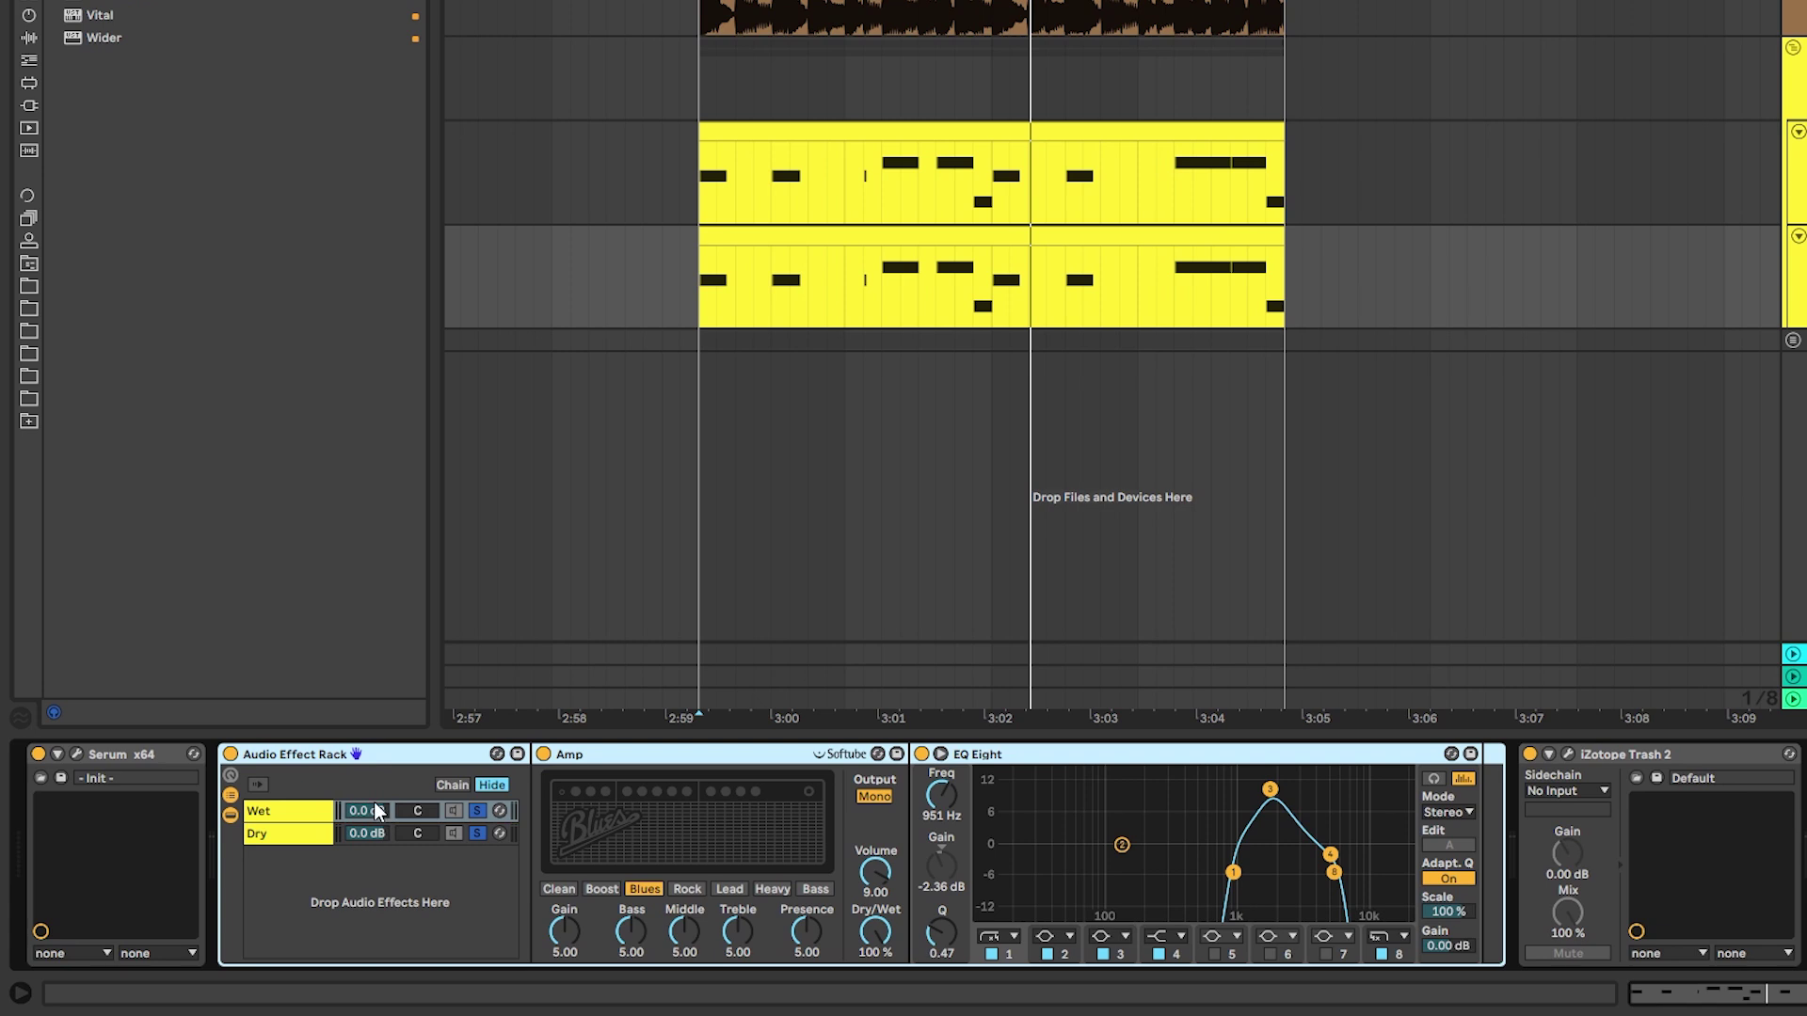
{"action": "left_click", "coordinate": [376, 811]}
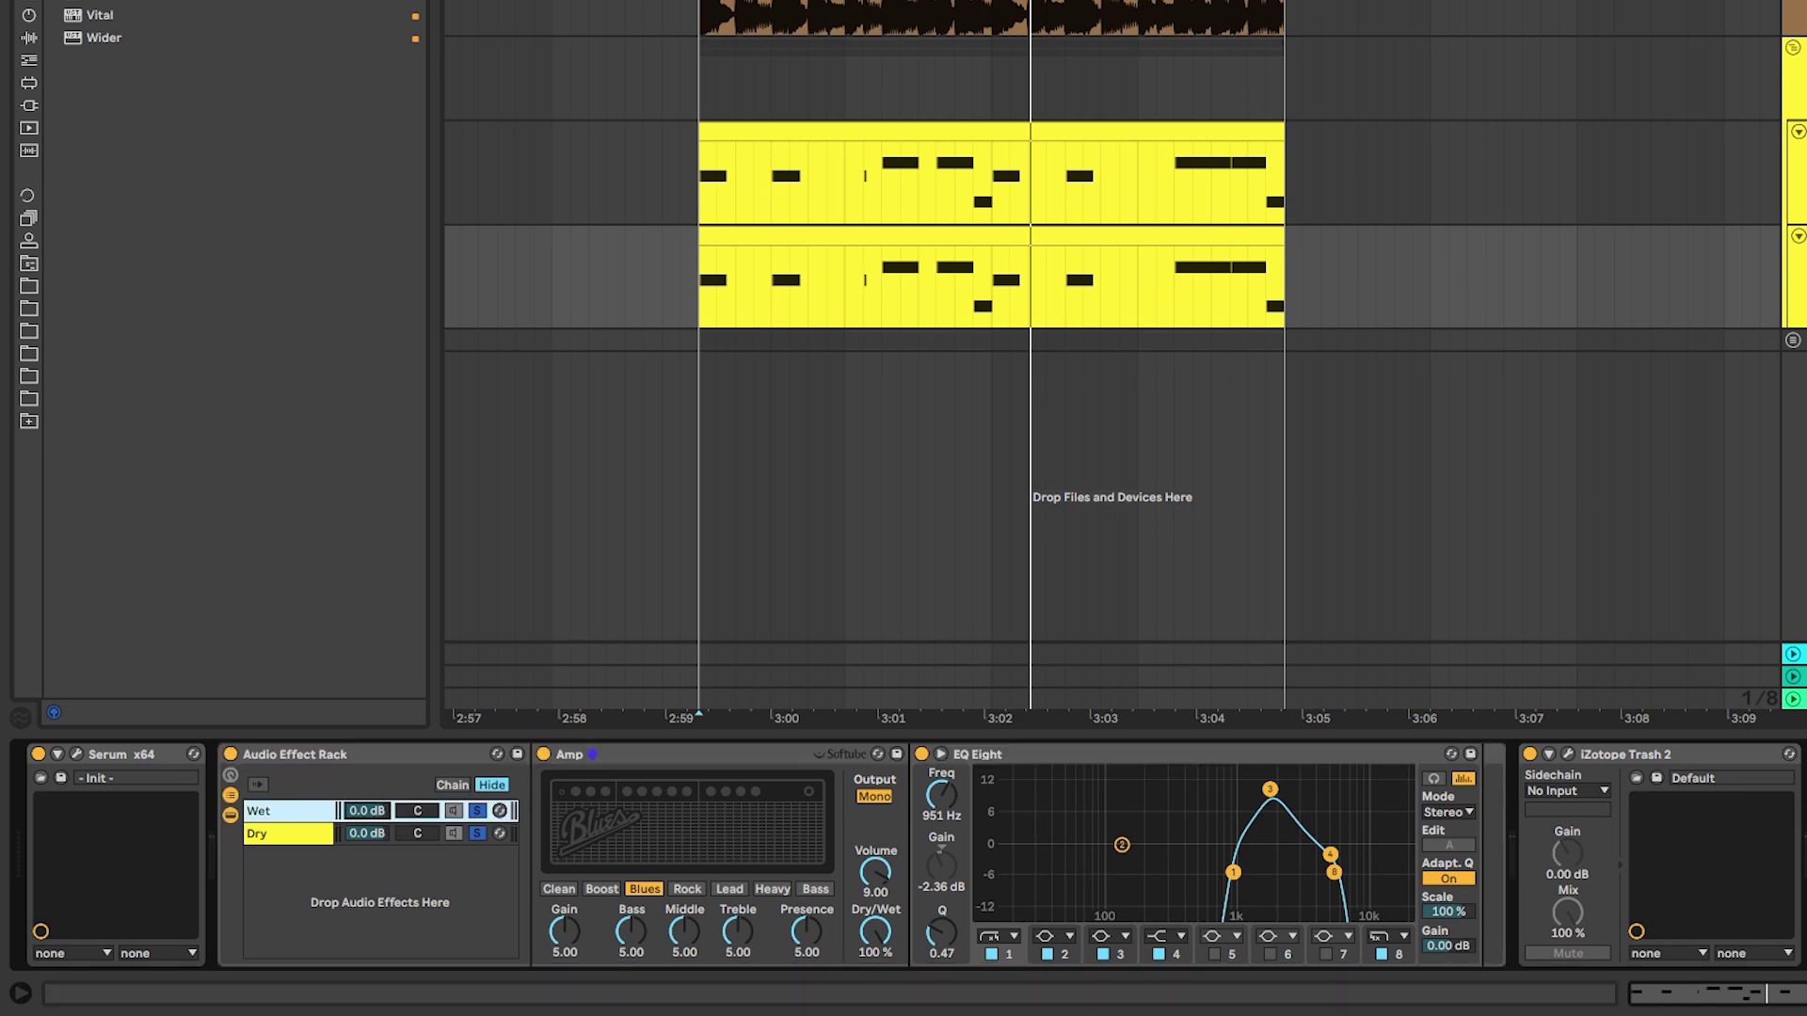
{"action": "key", "text": "space"}
{"action": "mouse_move", "coordinate": [367, 811]}
{"action": "left_mouse_down"}
{"action": "mouse_move", "coordinate": [367, 880]}
{"action": "mouse_move", "coordinate": [367, 820]}
{"action": "left_mouse_up"}
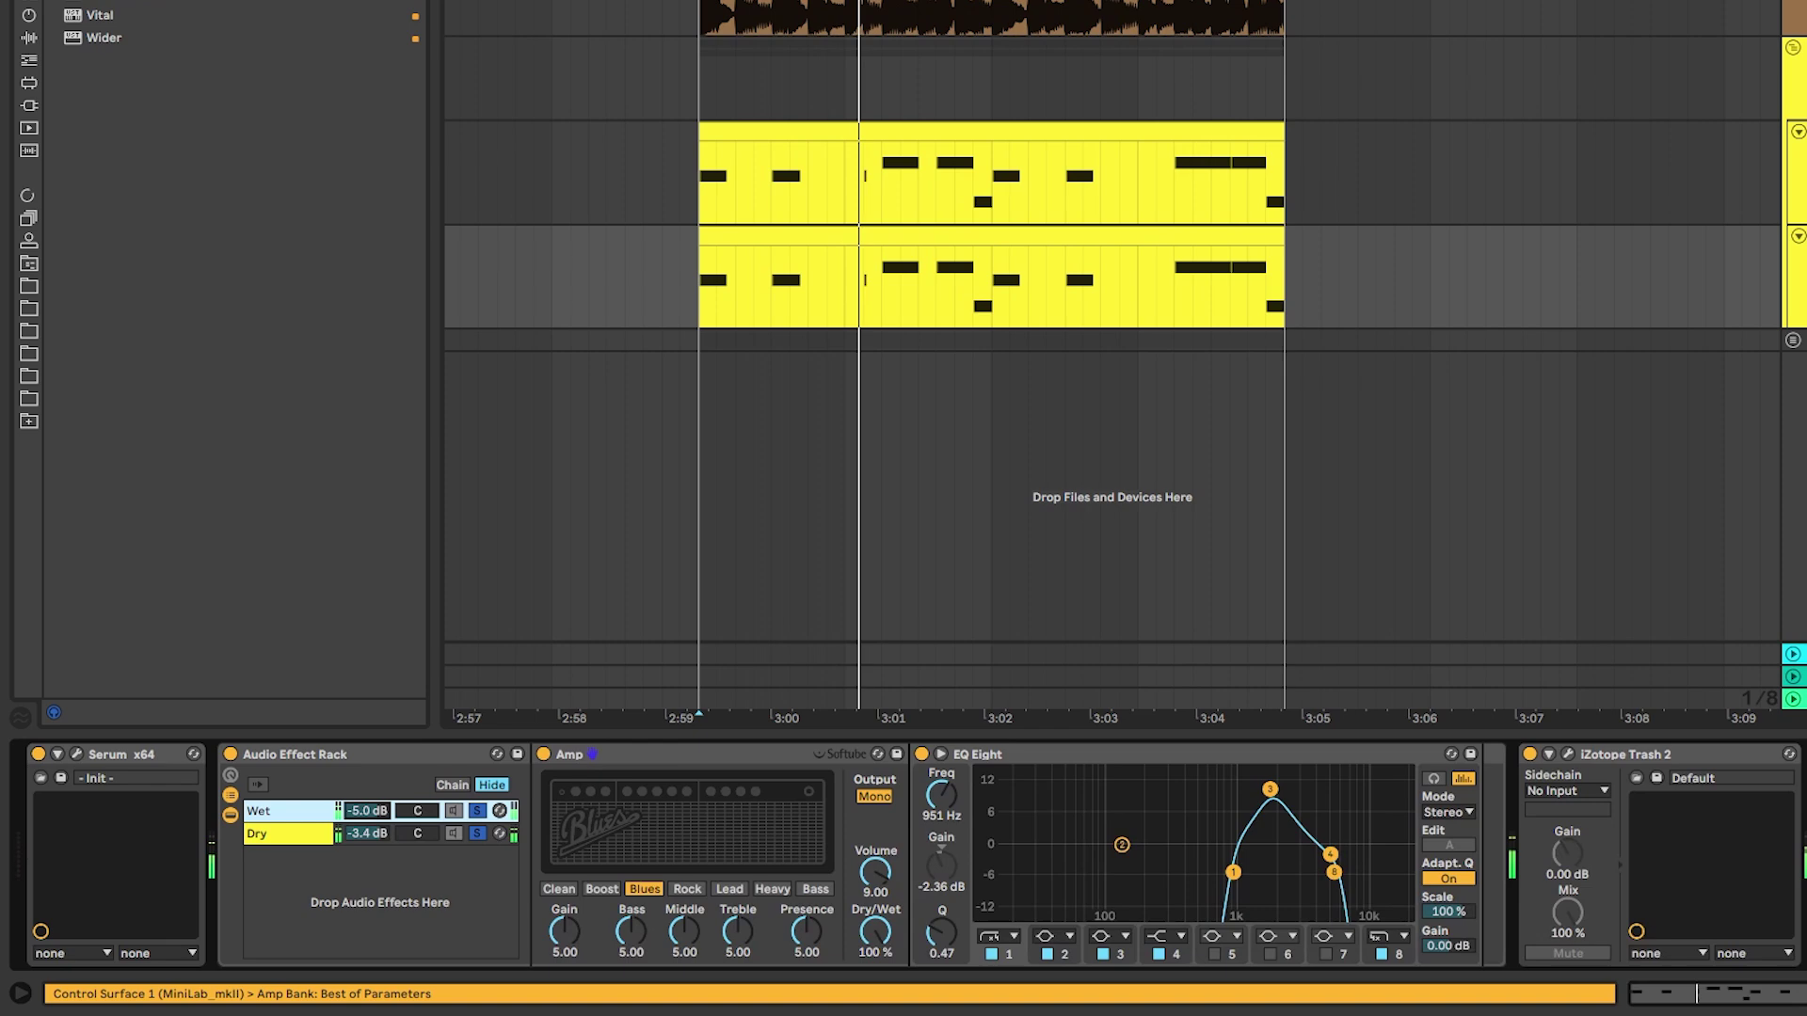
{"action": "key", "text": "space"}
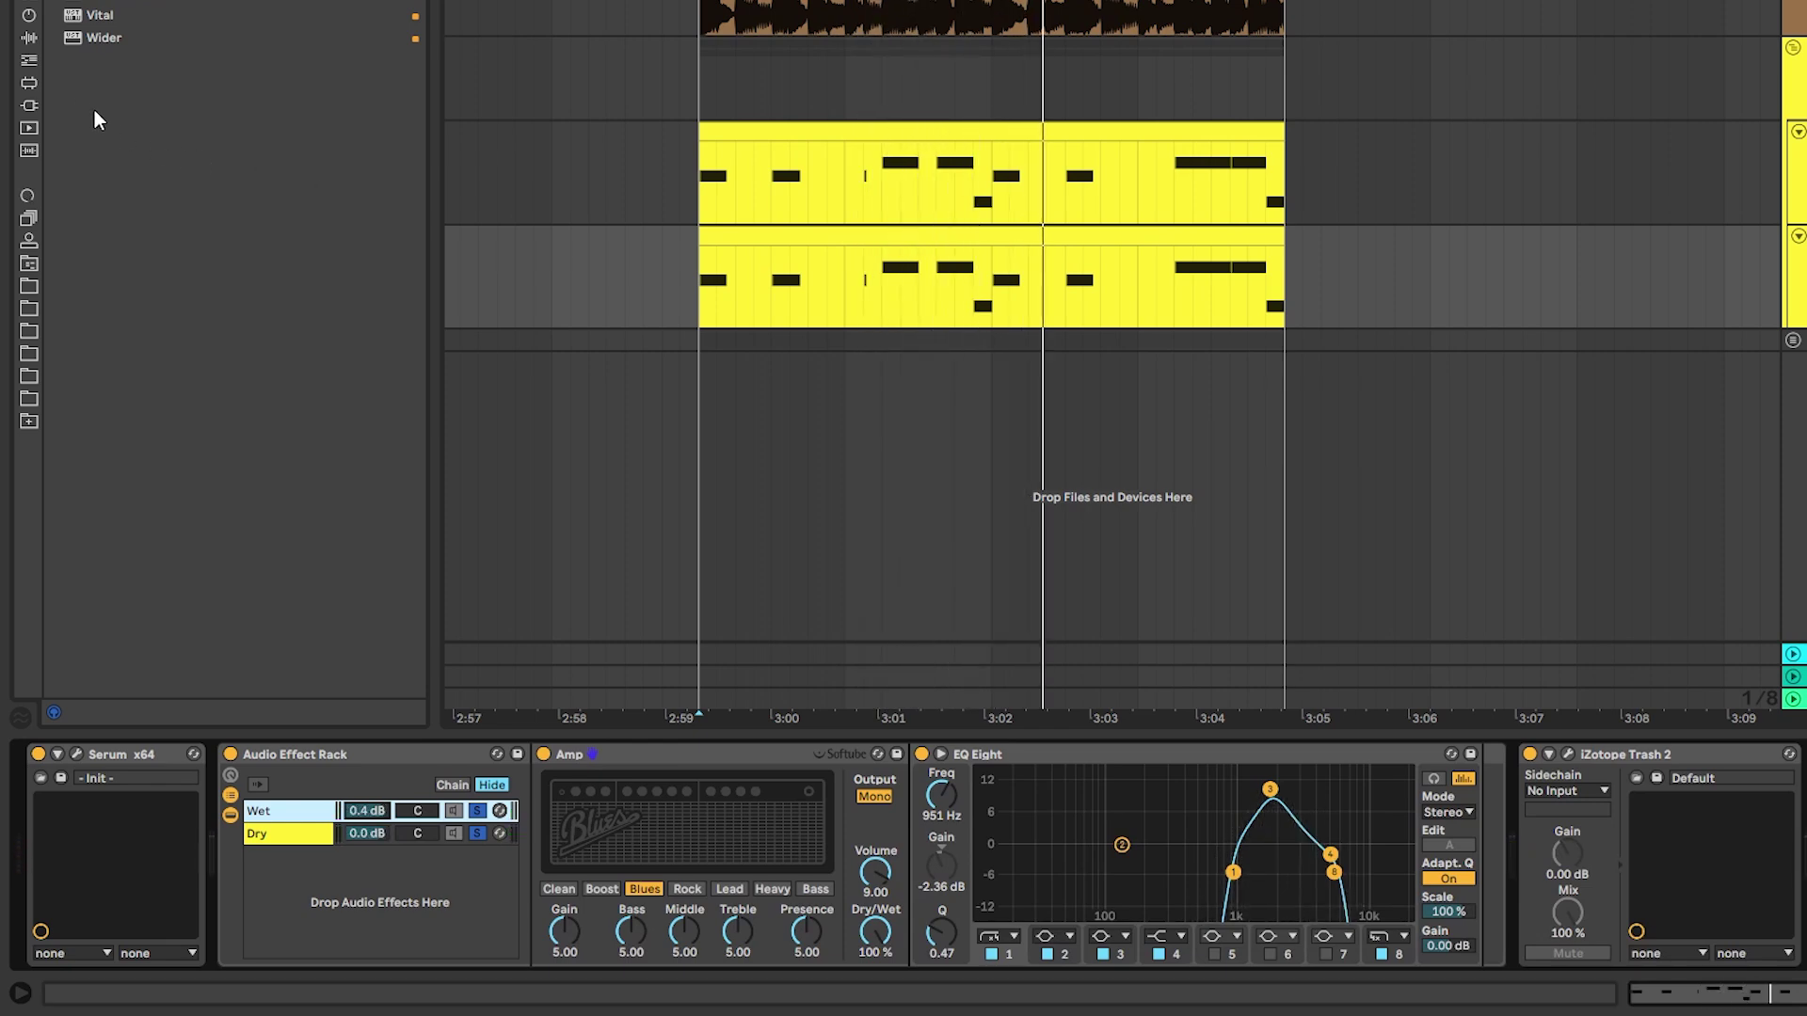
Add an EQ Eight after Trash 2, boosting band 2 by about 9 dB at 843 Hz, dipping band 3 and setting band 4 to 8.43 kHz, -1.61 dB
{"action": "left_click", "coordinate": [28, 38]}
{"action": "double_click", "coordinate": [112, 219]}
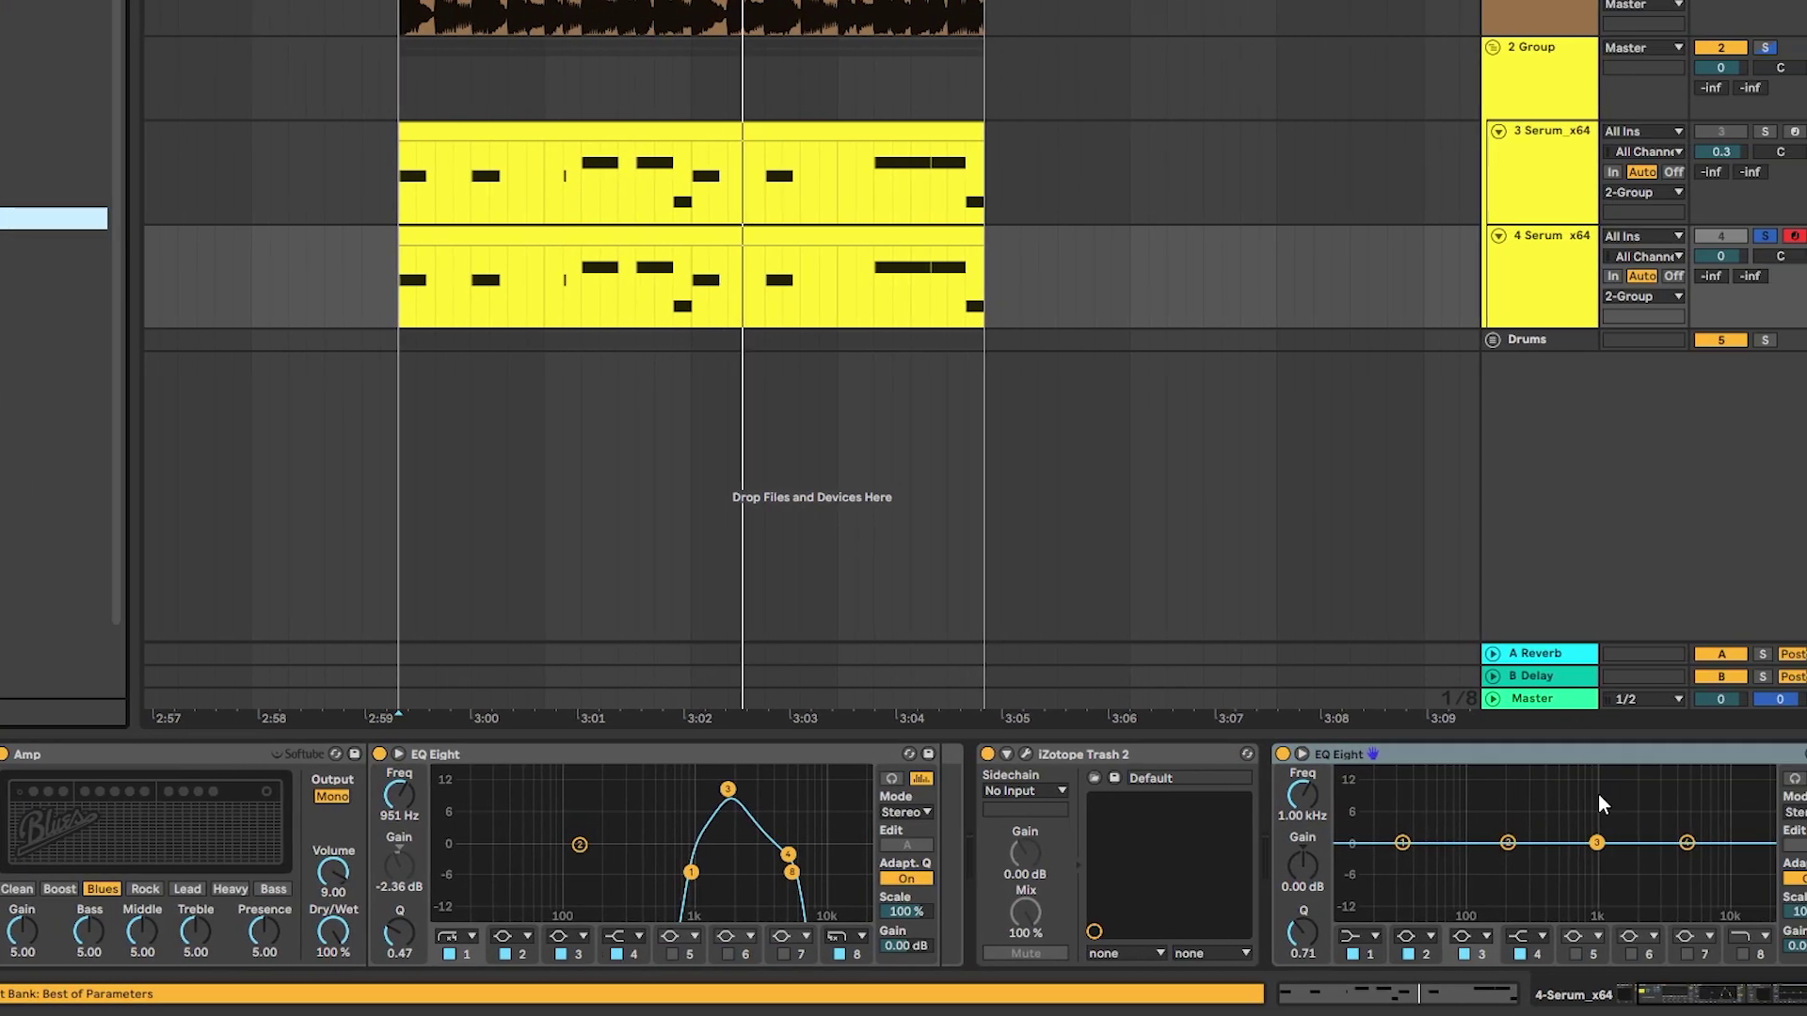
{"action": "key", "text": "space"}
{"action": "left_click_drag", "start_coordinate": [1537, 843], "coordinate": [1626, 877]}
{"action": "left_click_drag", "start_coordinate": [1450, 842], "coordinate": [1526, 800]}
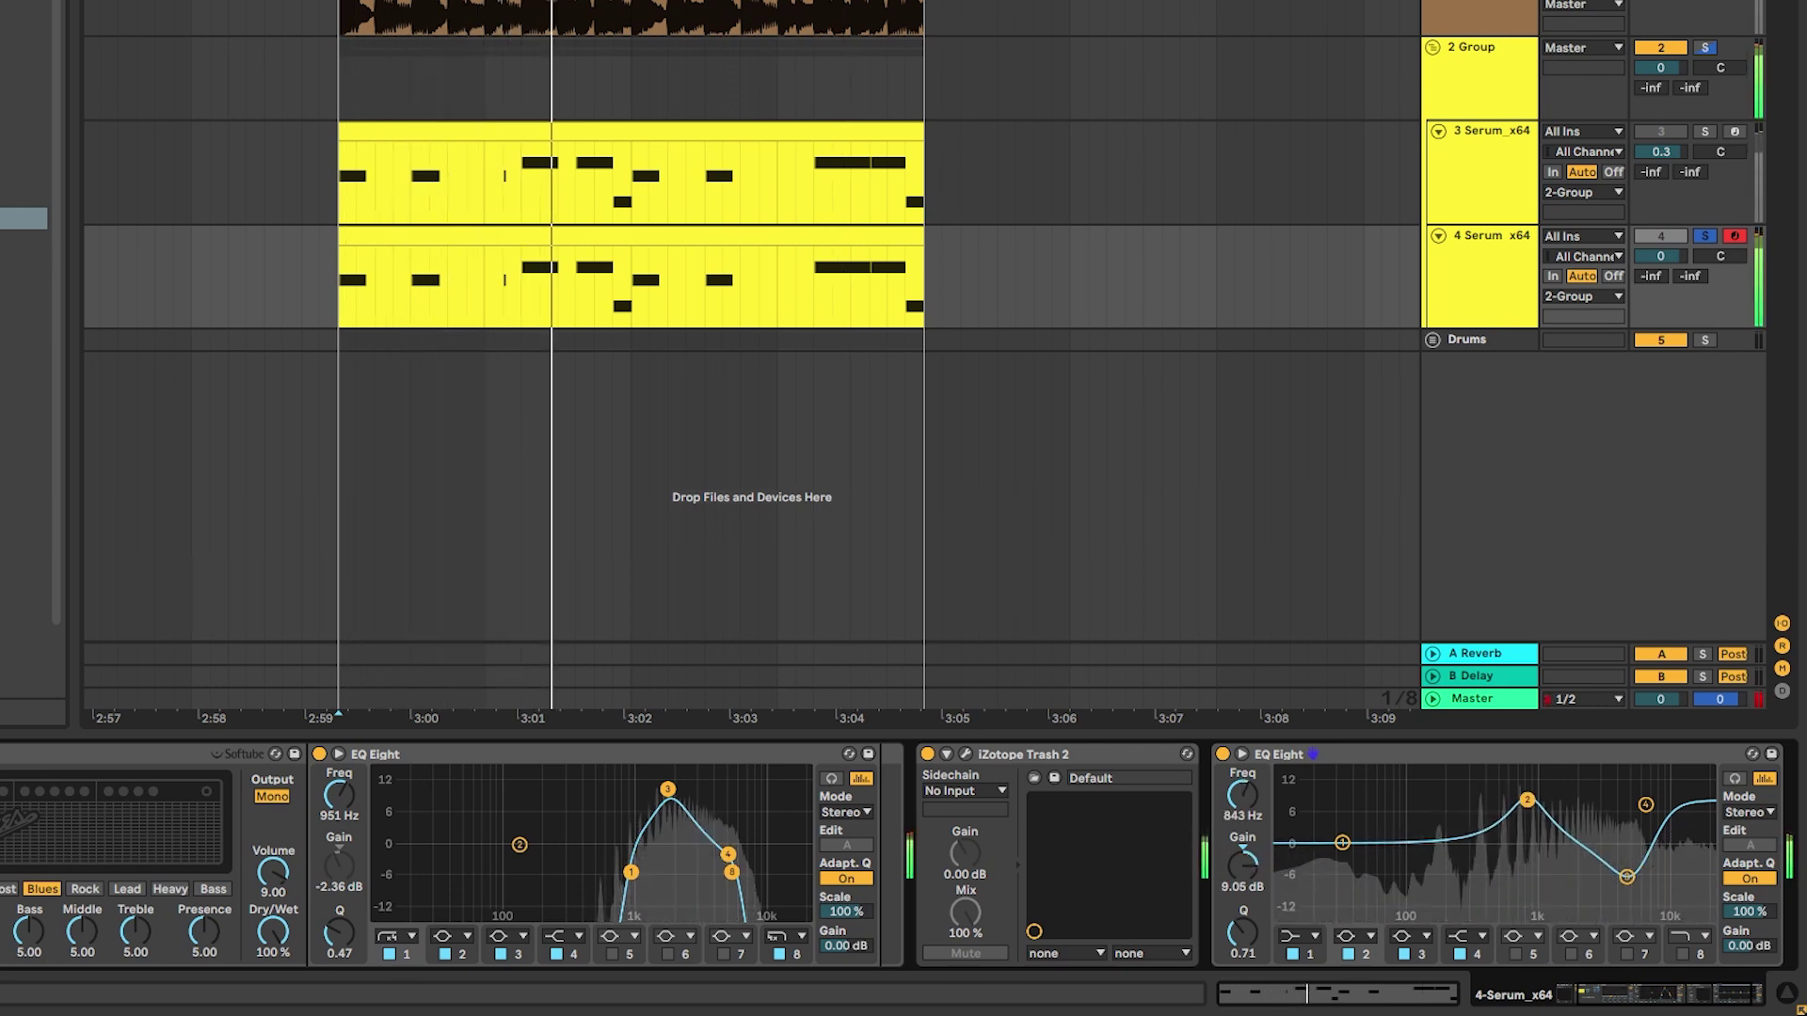
{"action": "left_click_drag", "start_coordinate": [1645, 804], "coordinate": [1654, 850]}
{"action": "left_click", "coordinate": [1626, 877]}
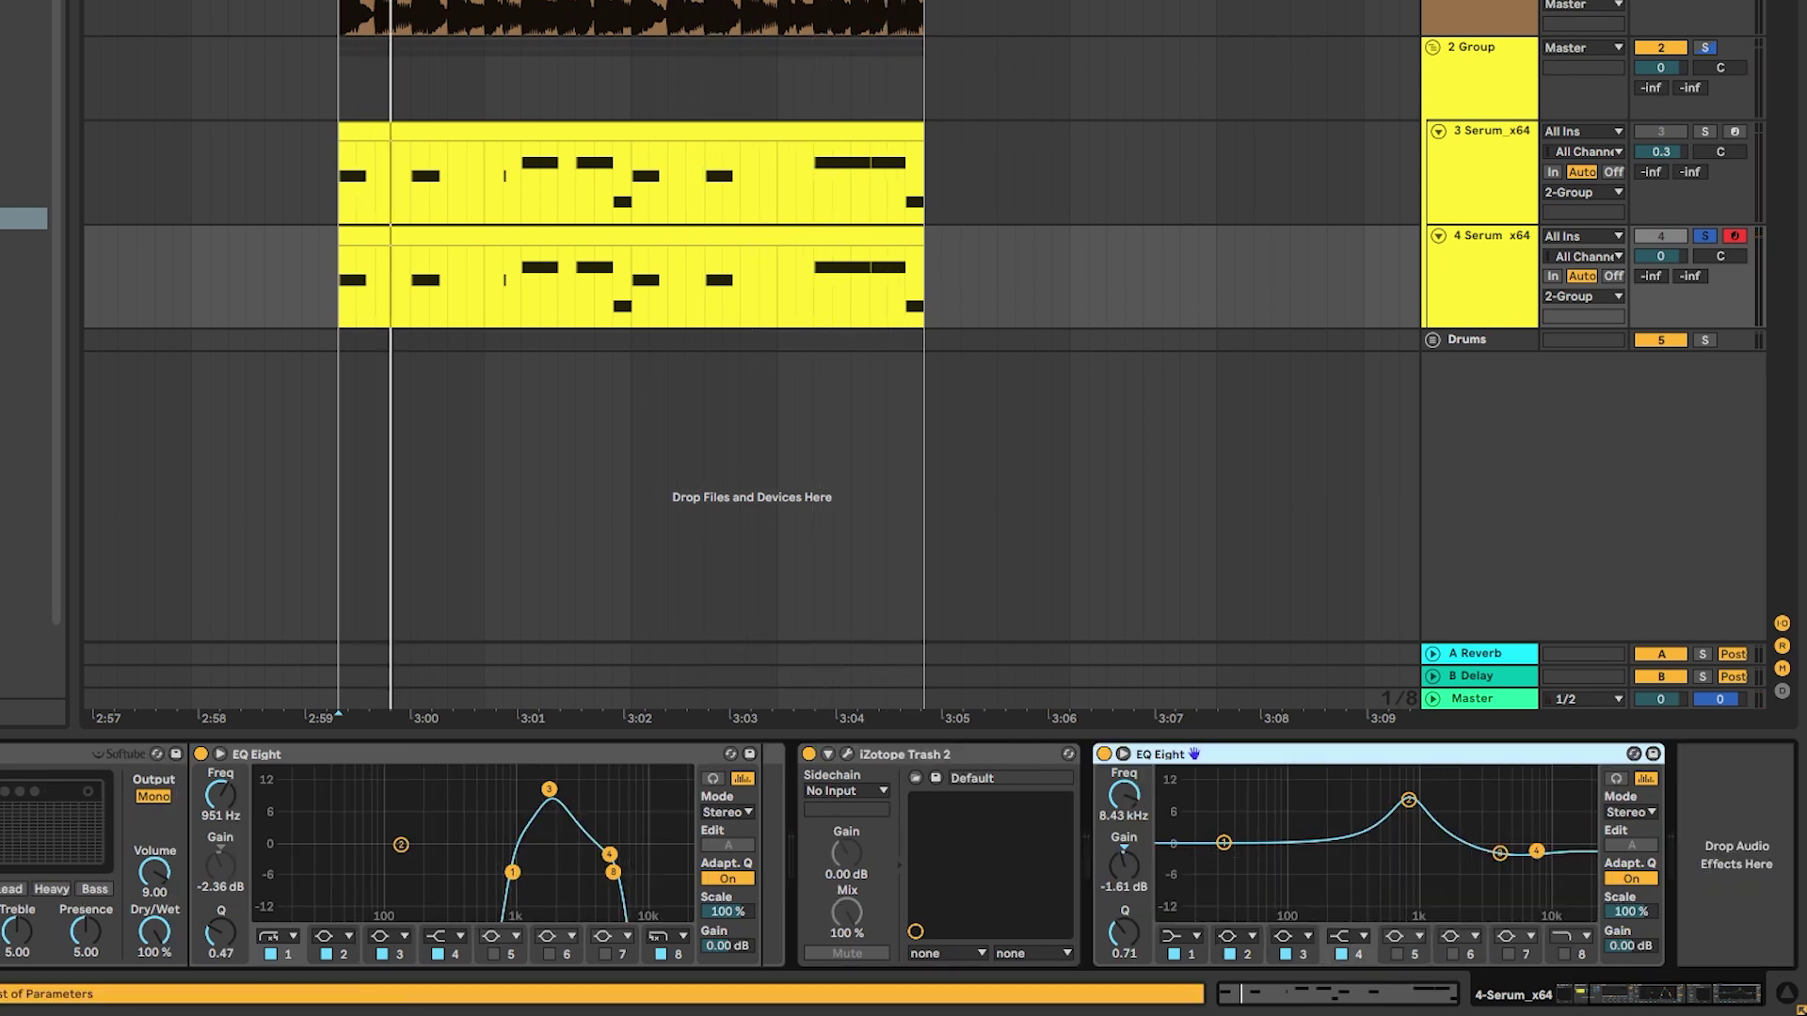
Add a Reverb after the EQ Eight and set its dry/wet mix to 47%
{"action": "double_click", "coordinate": [23, 624]}
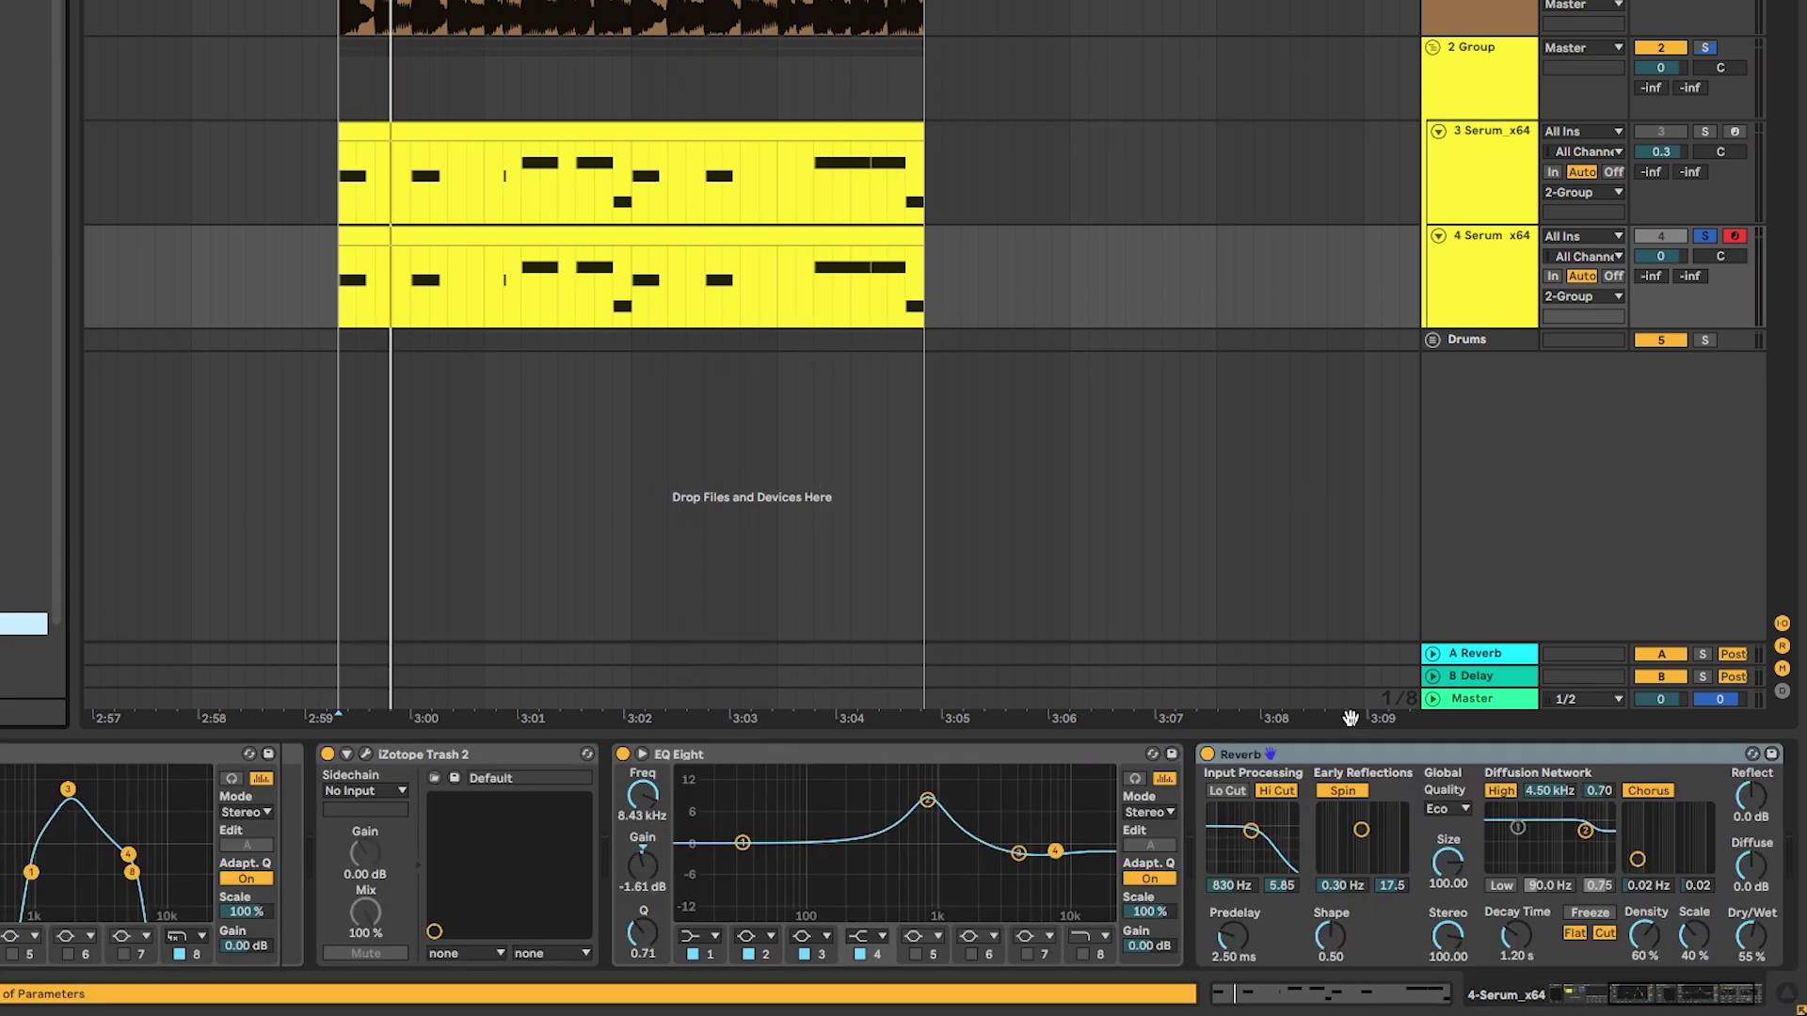
{"action": "key", "text": "space"}
{"action": "left_click_drag", "start_coordinate": [1750, 936], "coordinate": [1750, 949]}
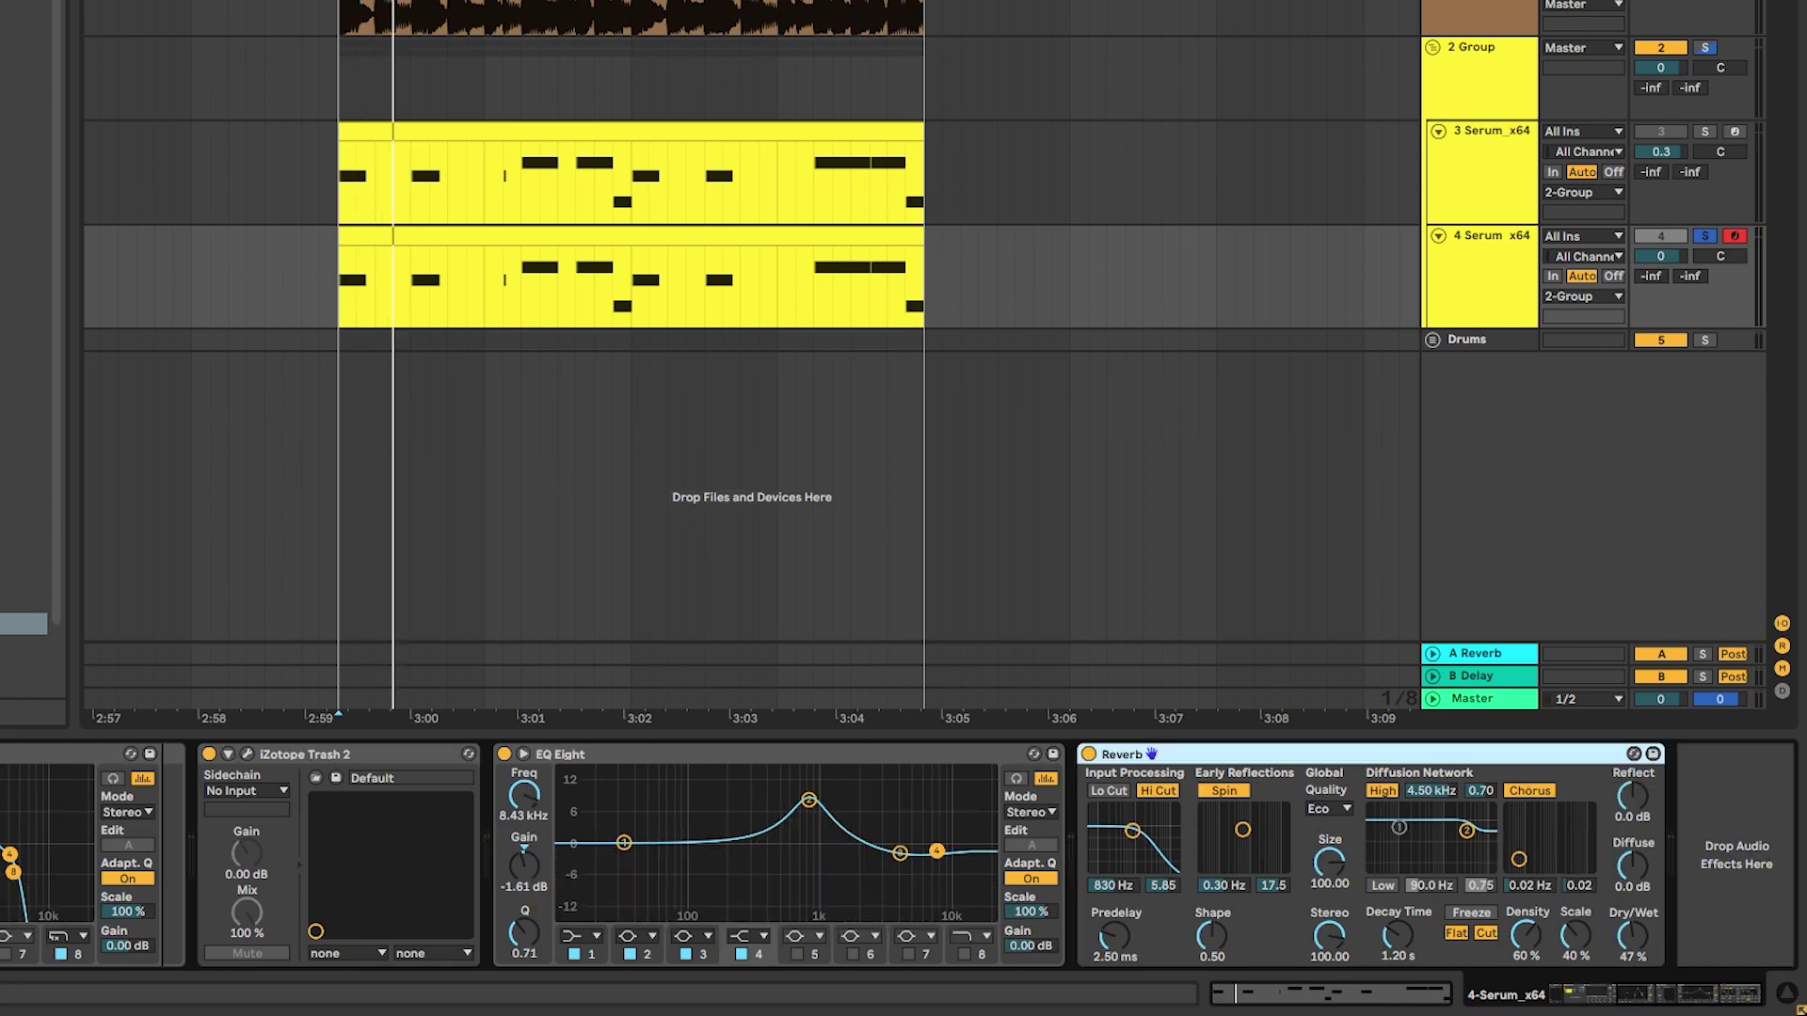
Add another EQ Eight after the Reverb and boost band 3 by about 8.55 dB at 255 Hz
{"action": "key", "text": "ctrl+f"}
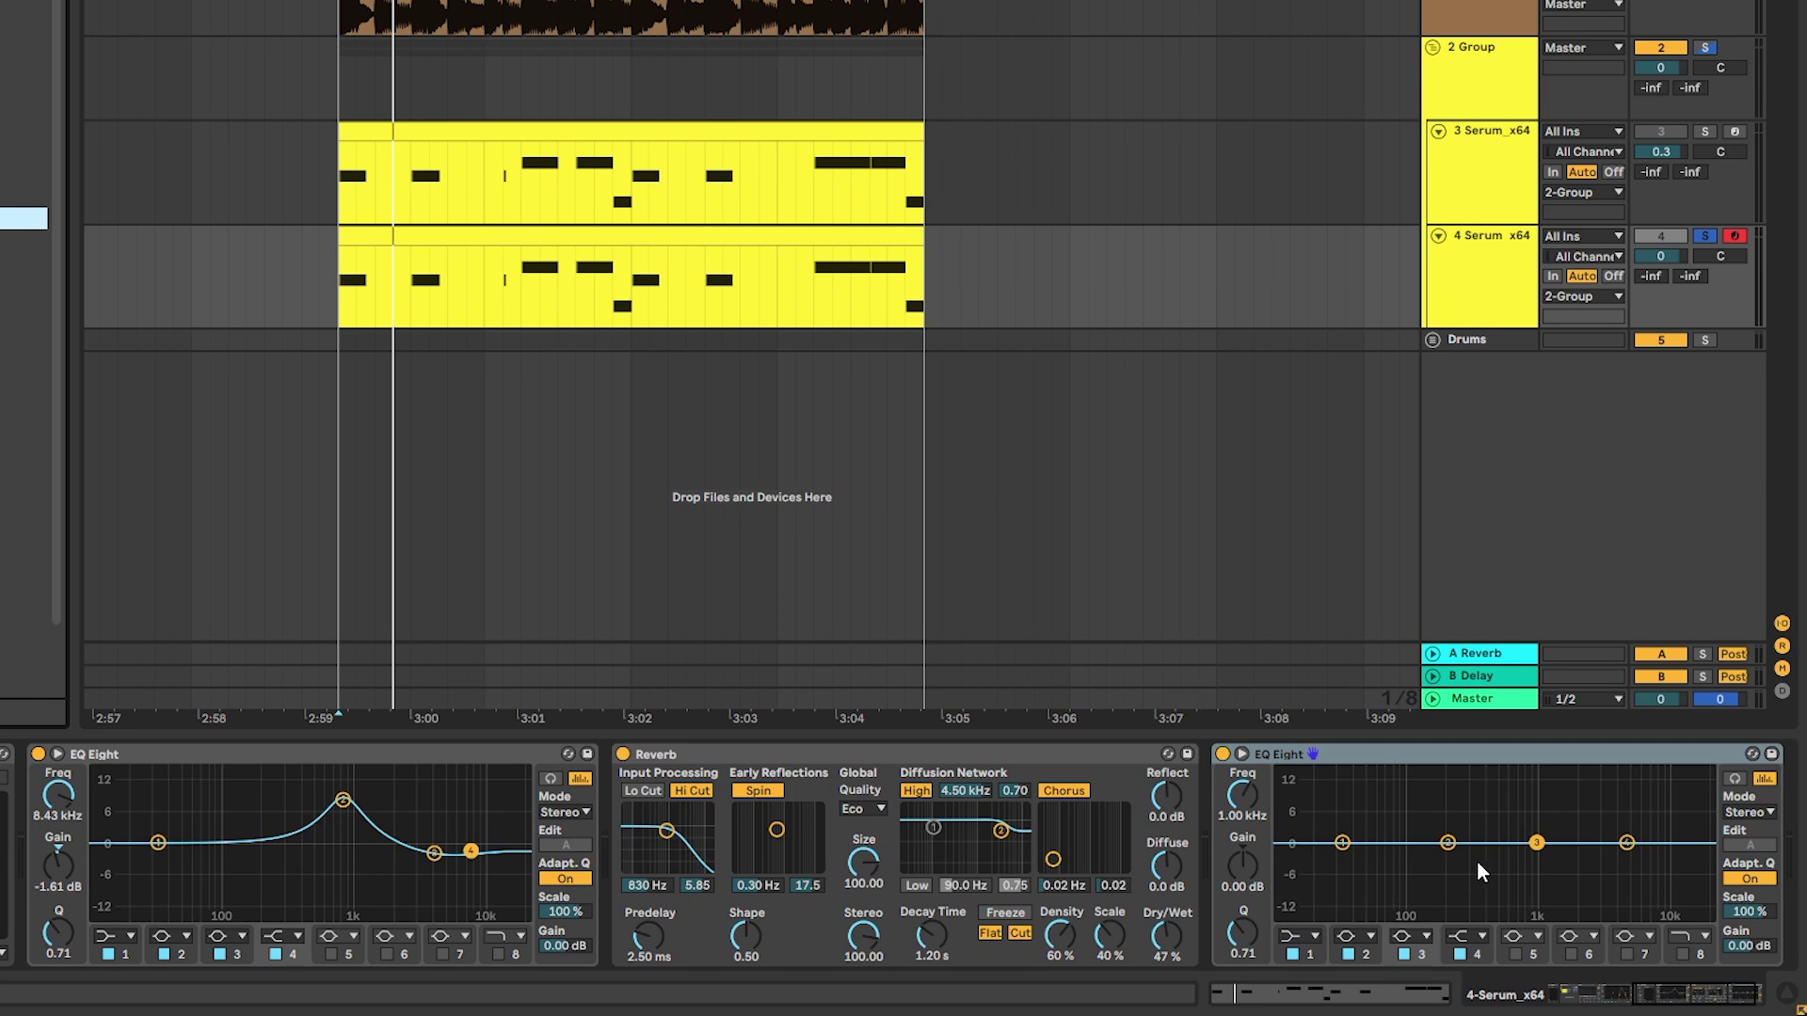
{"action": "left_click_drag", "start_coordinate": [1537, 843], "coordinate": [1460, 802]}
{"action": "key", "text": "space"}
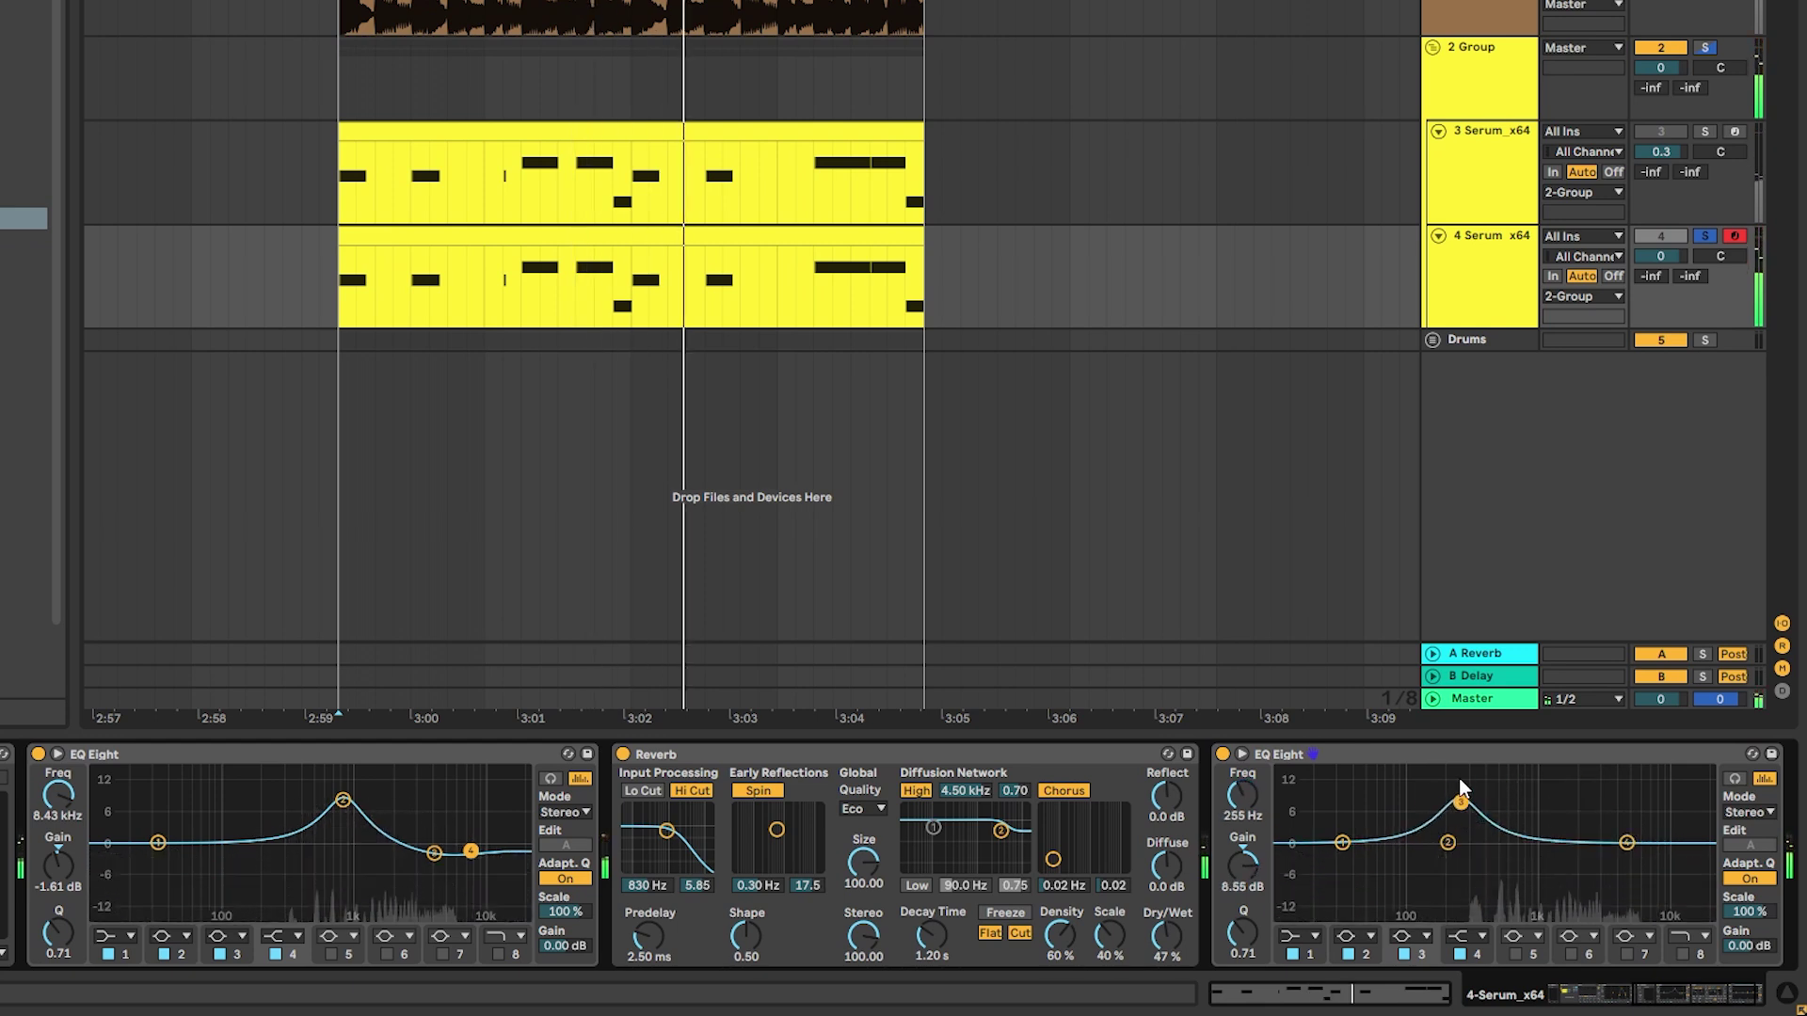
{"action": "key", "text": "space"}
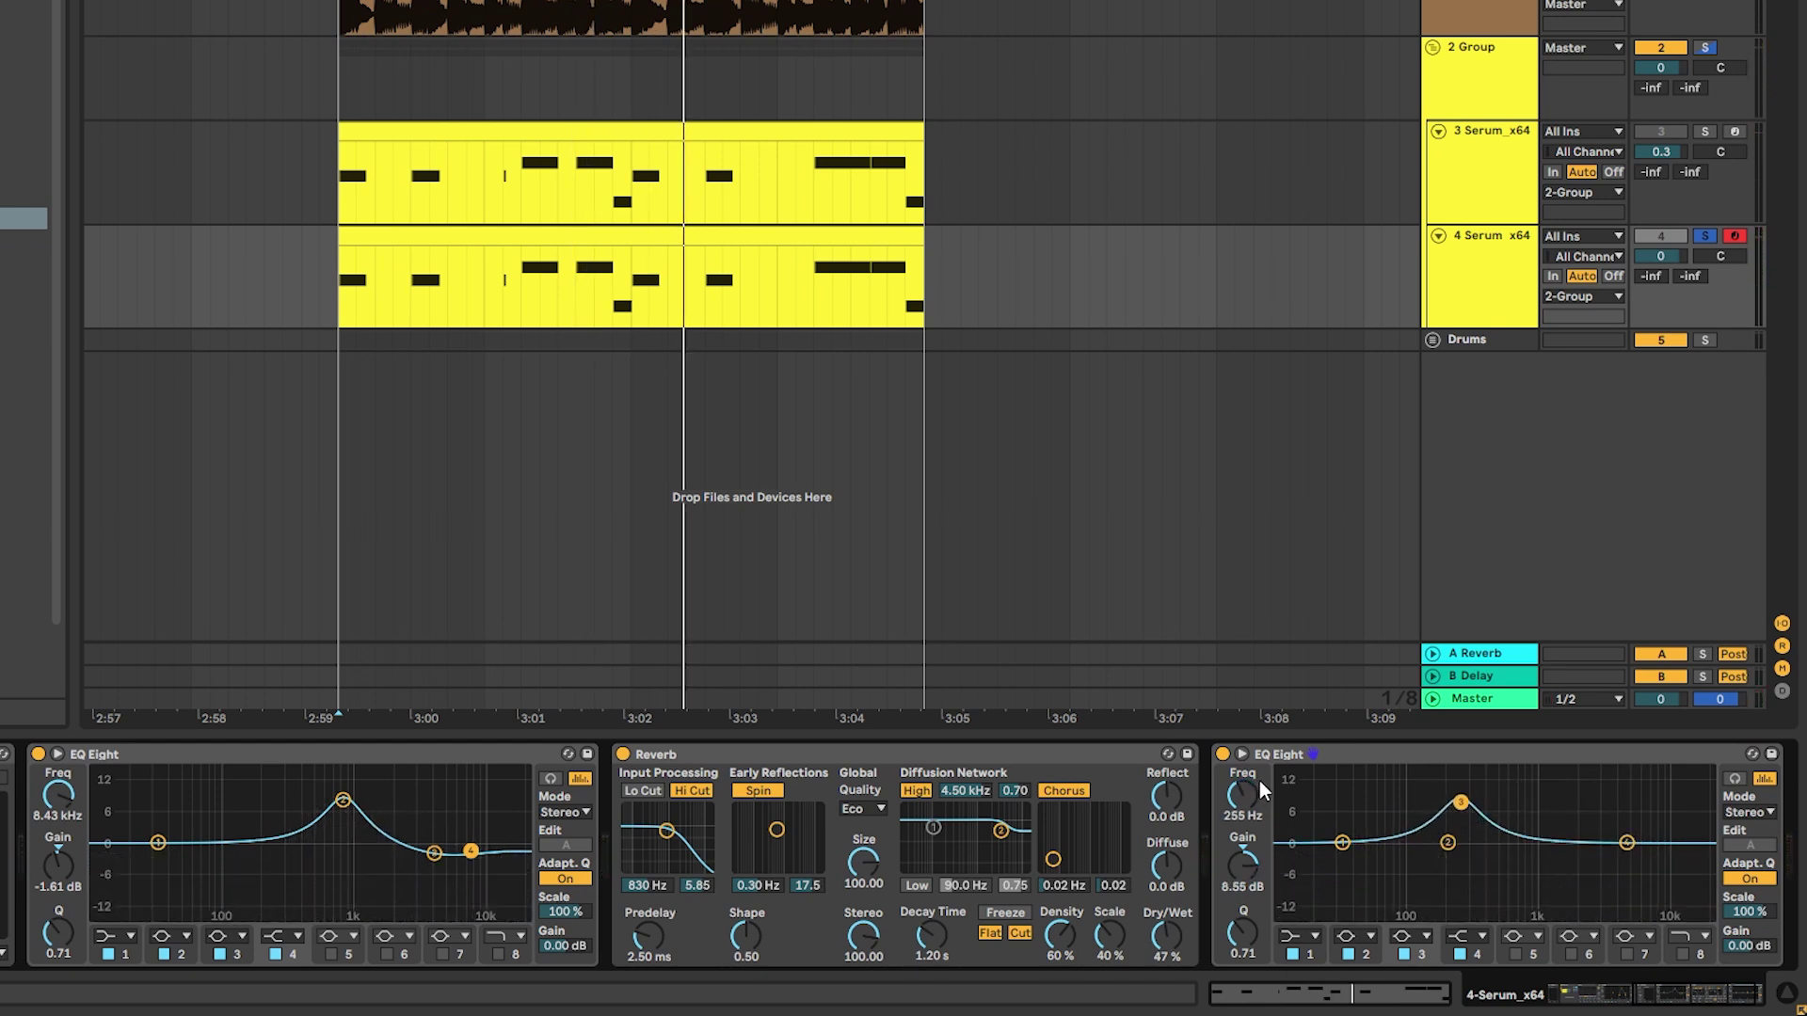
Show the band 3 frequency automation of the last EQ Eight and draw a rising ramp from bar 131 to 131.2
{"action": "right_click", "coordinate": [1259, 781]}
{"action": "left_click", "coordinate": [1280, 790]}
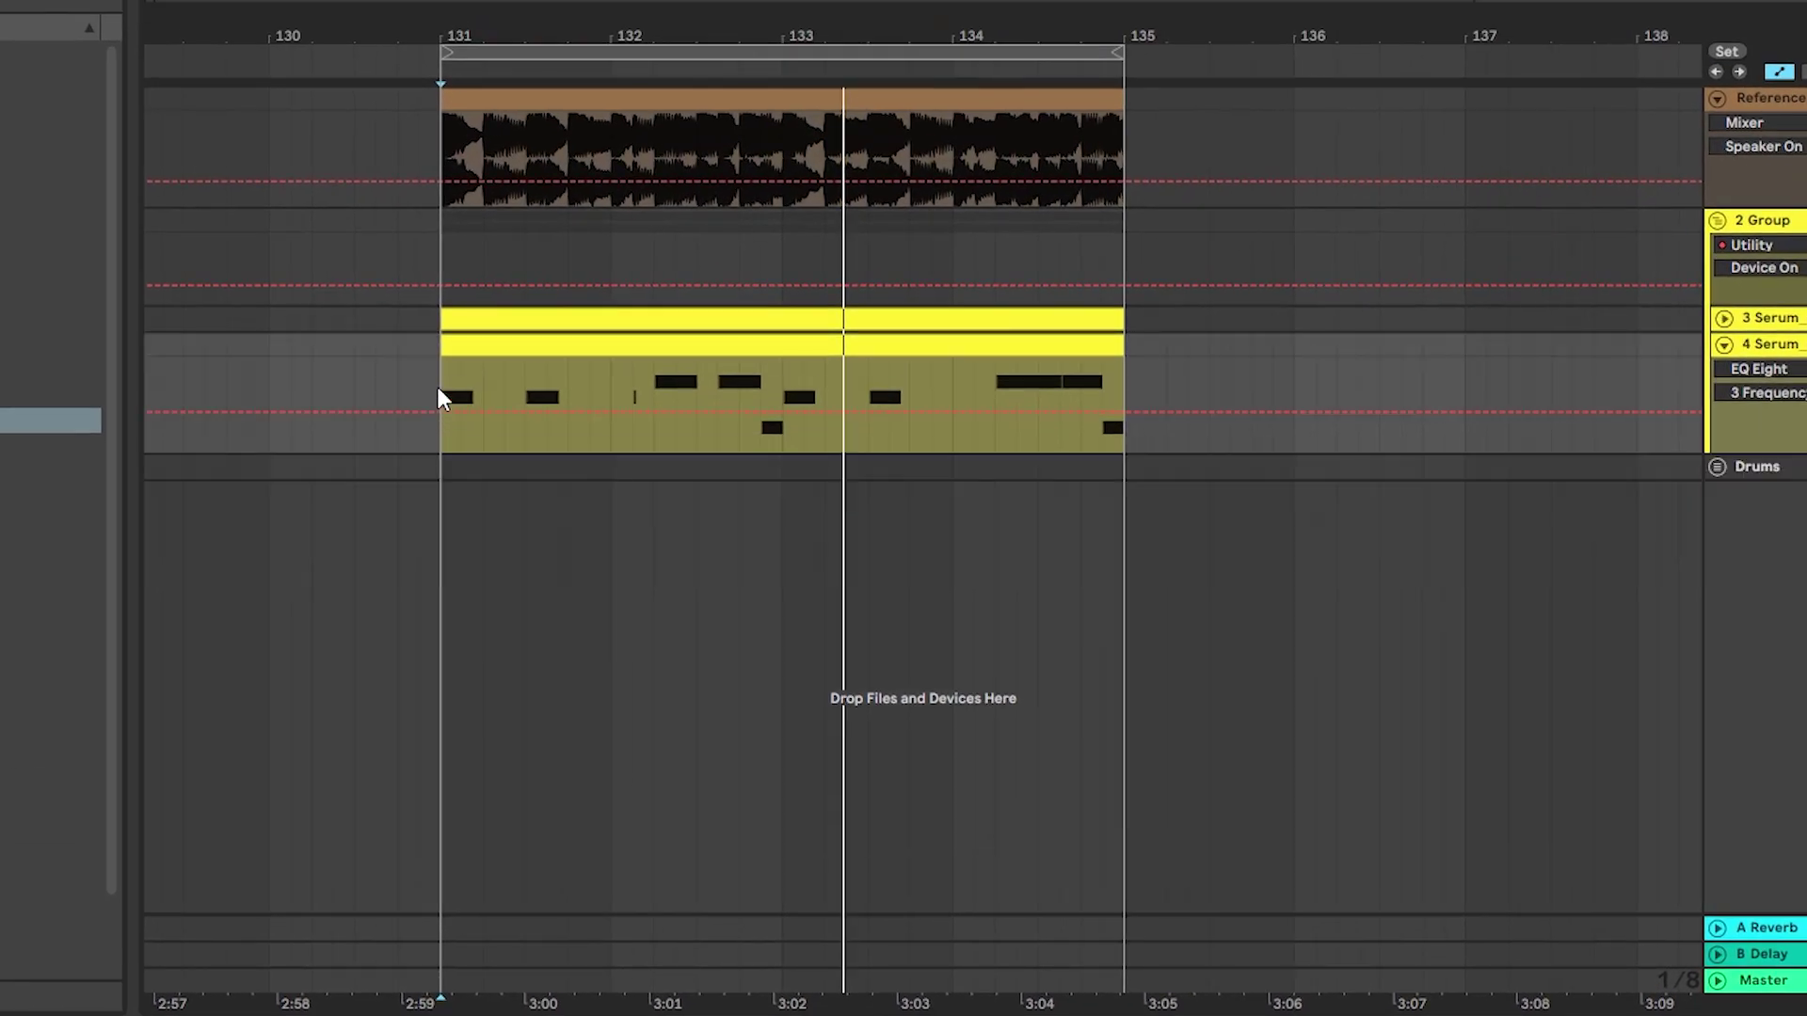
{"action": "left_click", "coordinate": [443, 397]}
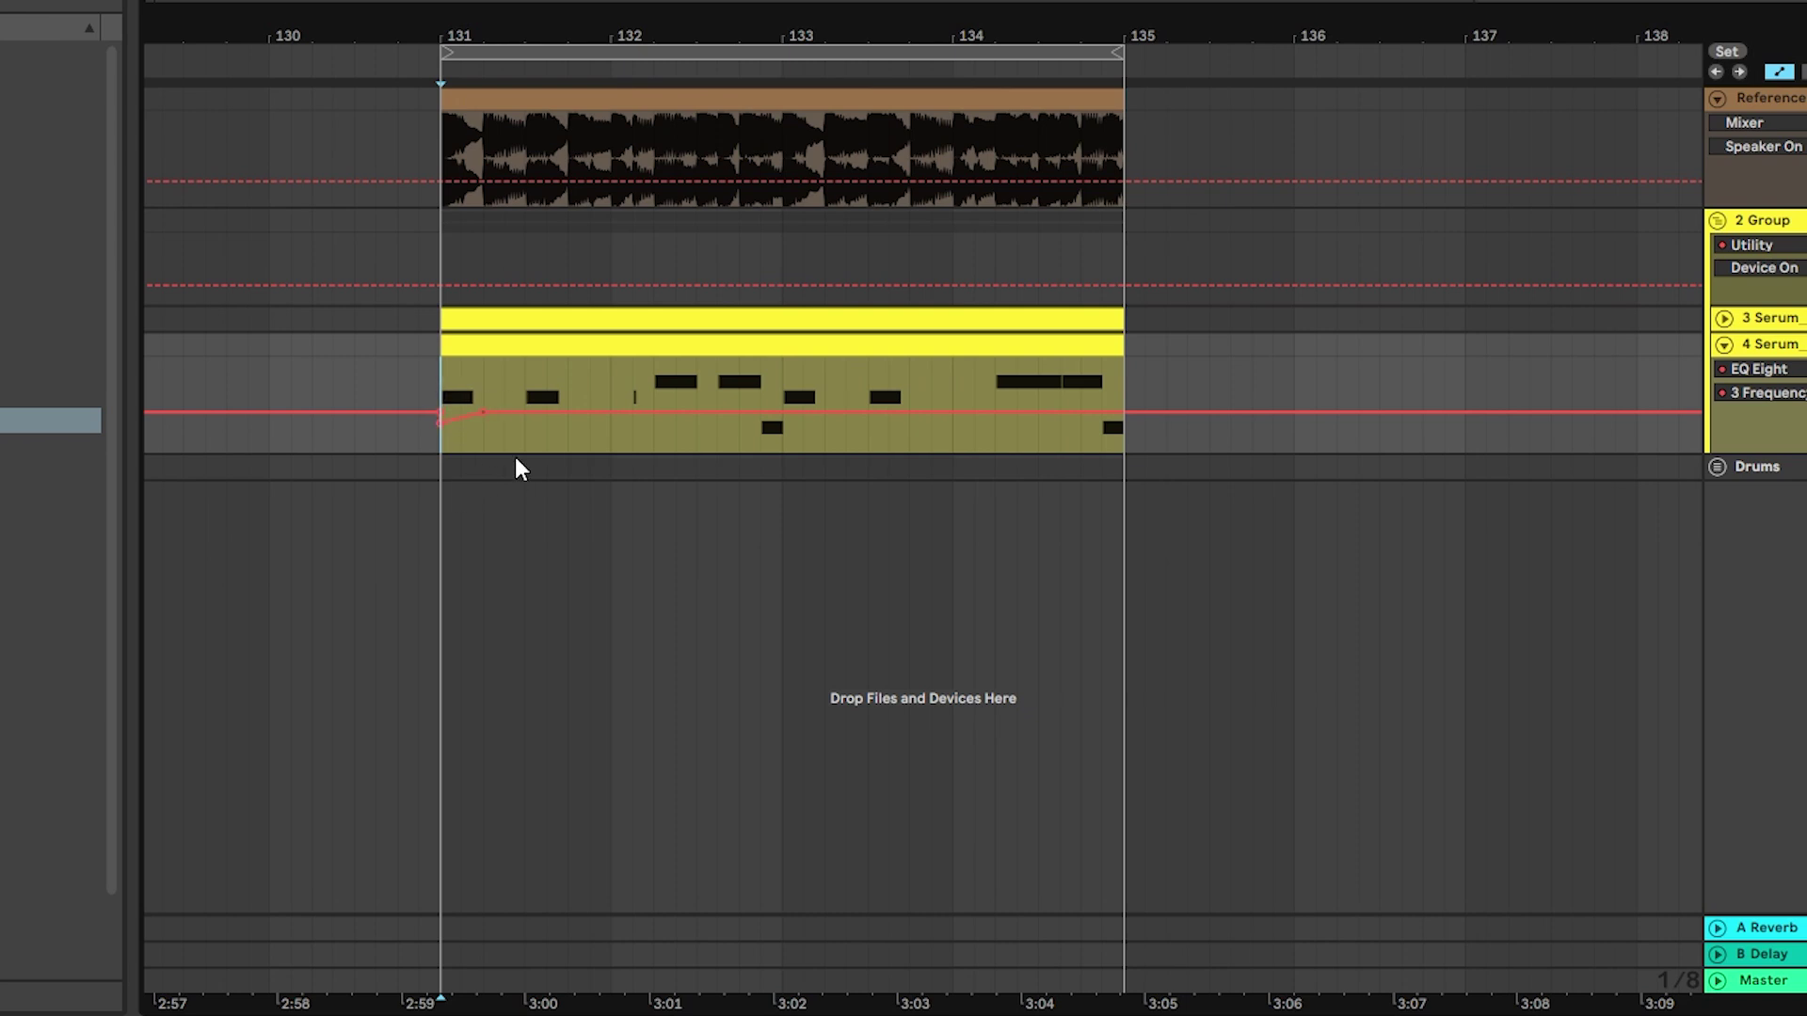
{"action": "key", "text": "space"}
{"action": "key", "text": "space"}
{"action": "key", "text": "space"}
{"action": "key", "text": "space"}
{"action": "key", "text": "space"}
{"action": "key", "text": "space"}
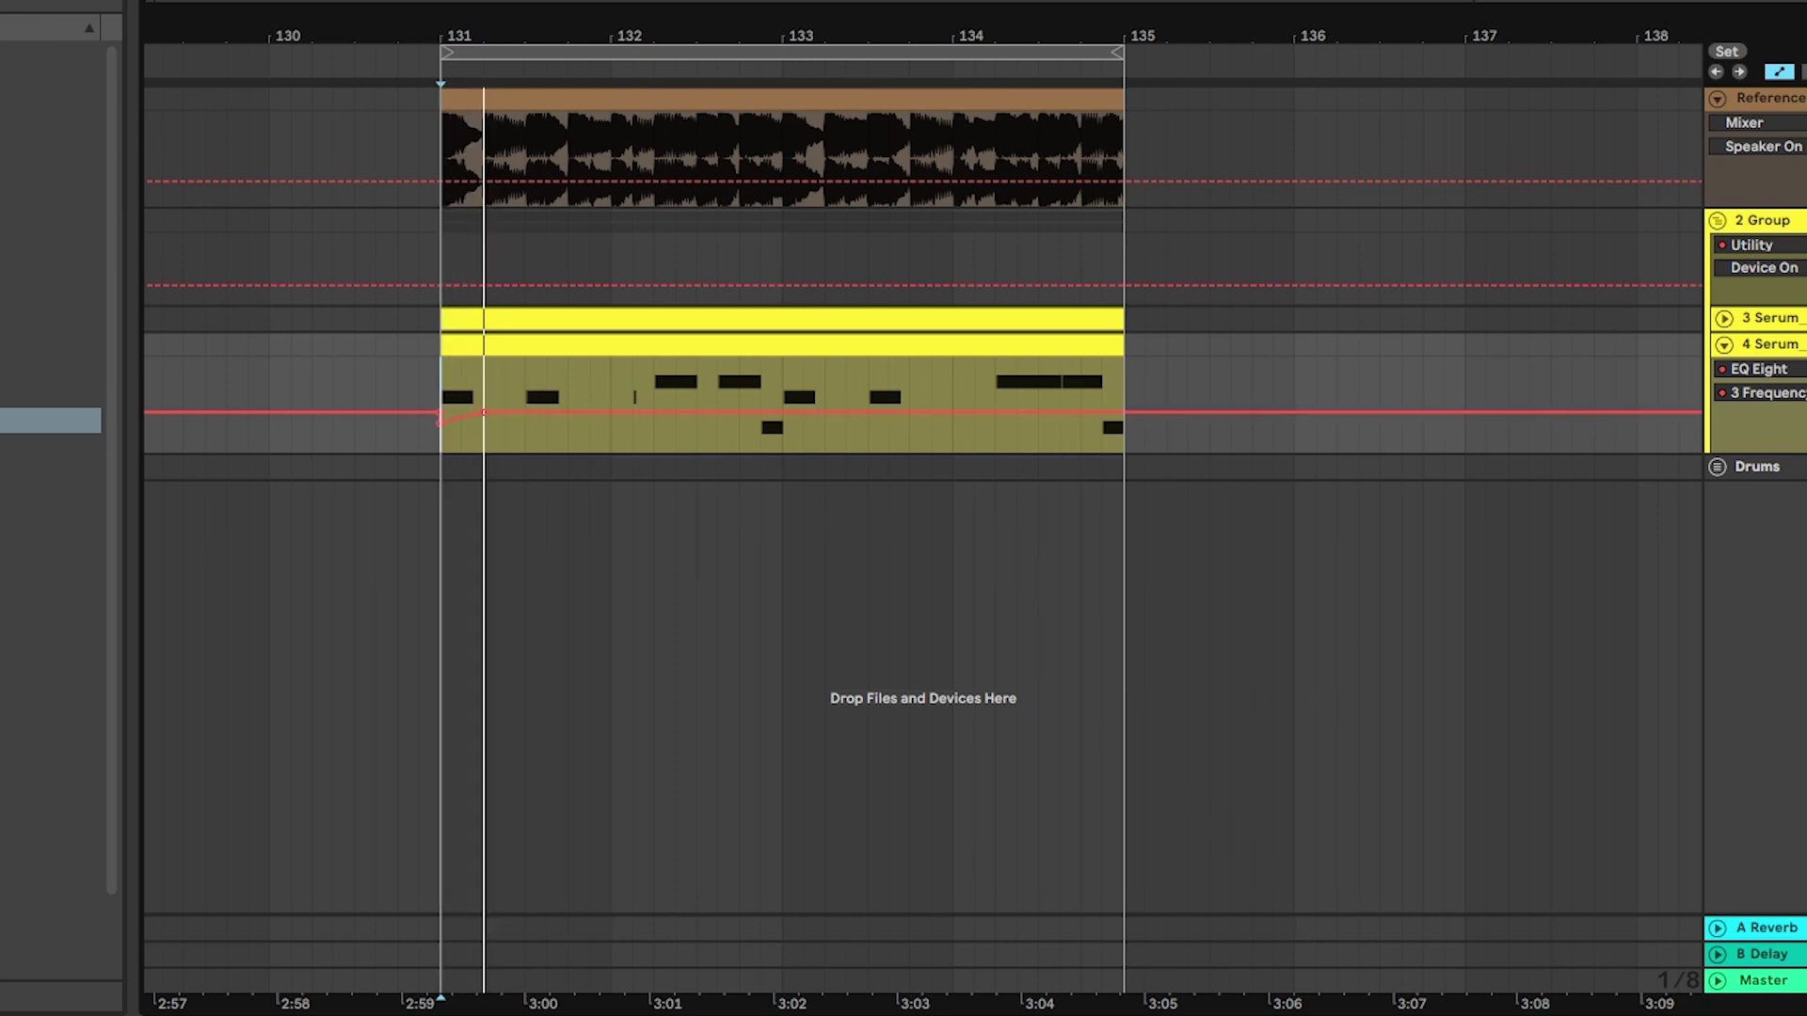
Raise the band 3 gain of the last EQ Eight, and return to the band 3 frequency automation
{"action": "key", "text": "Down"}
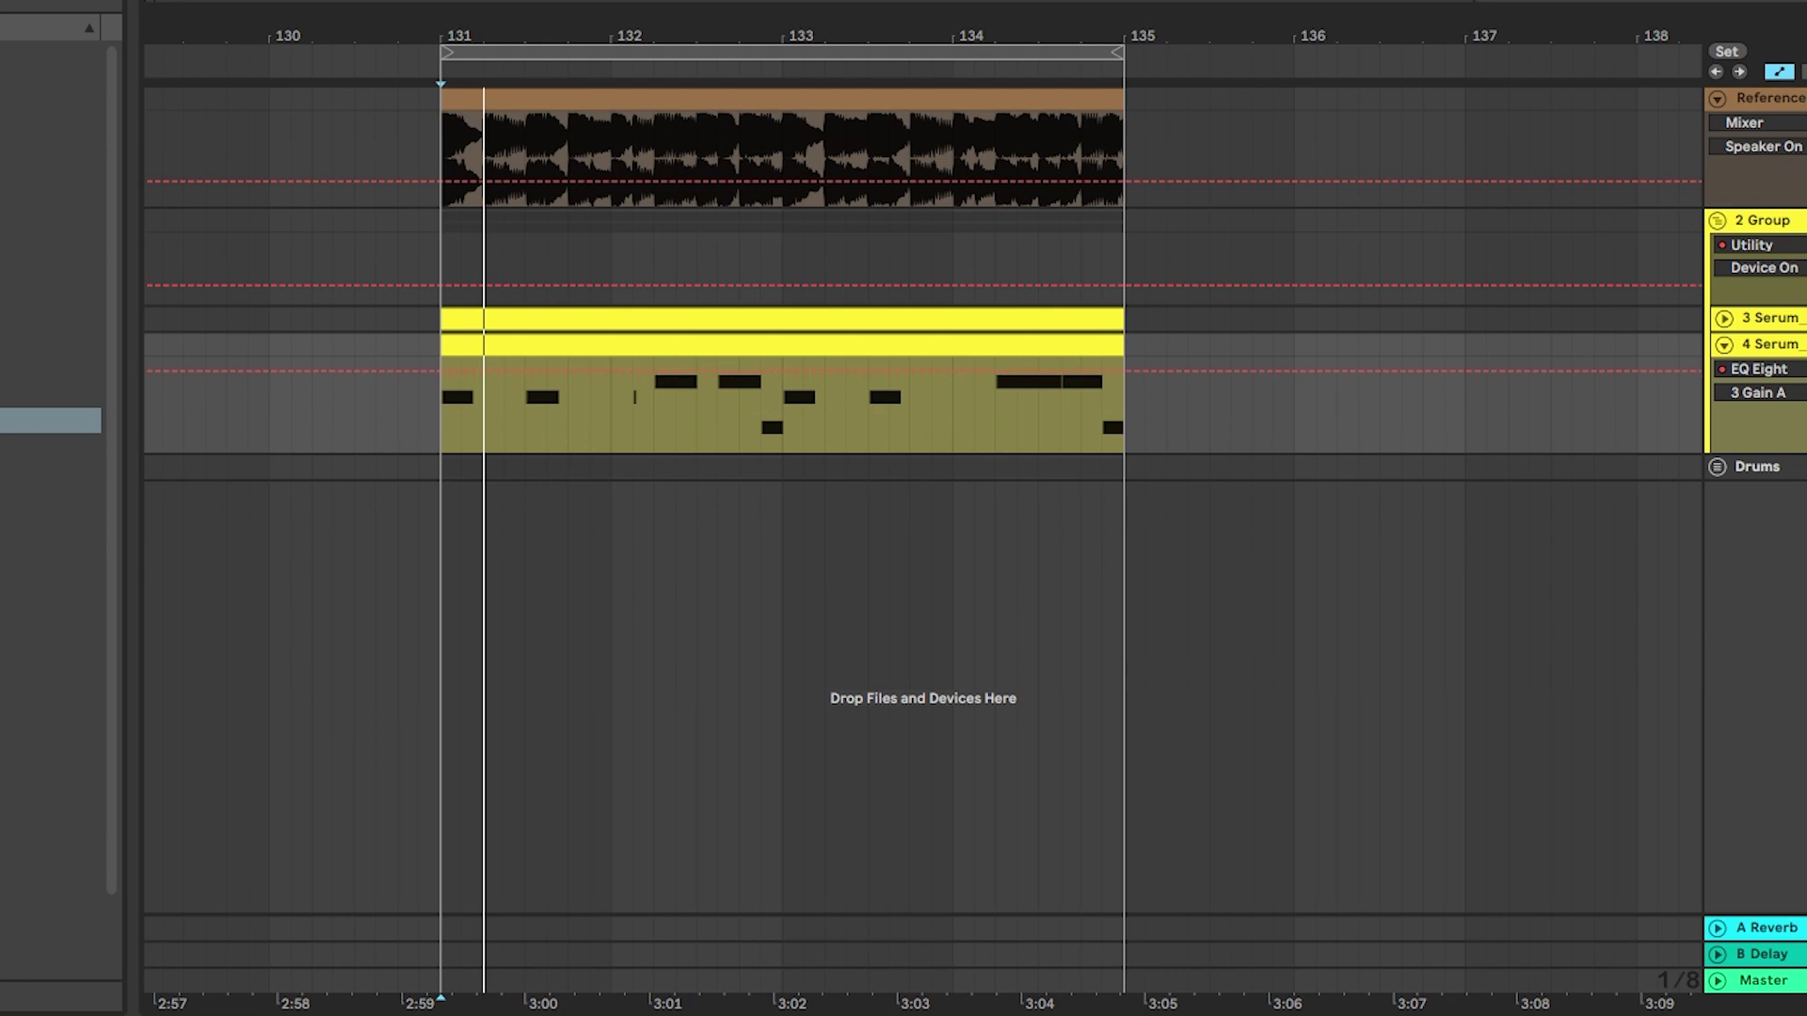
{"action": "key", "text": "space"}
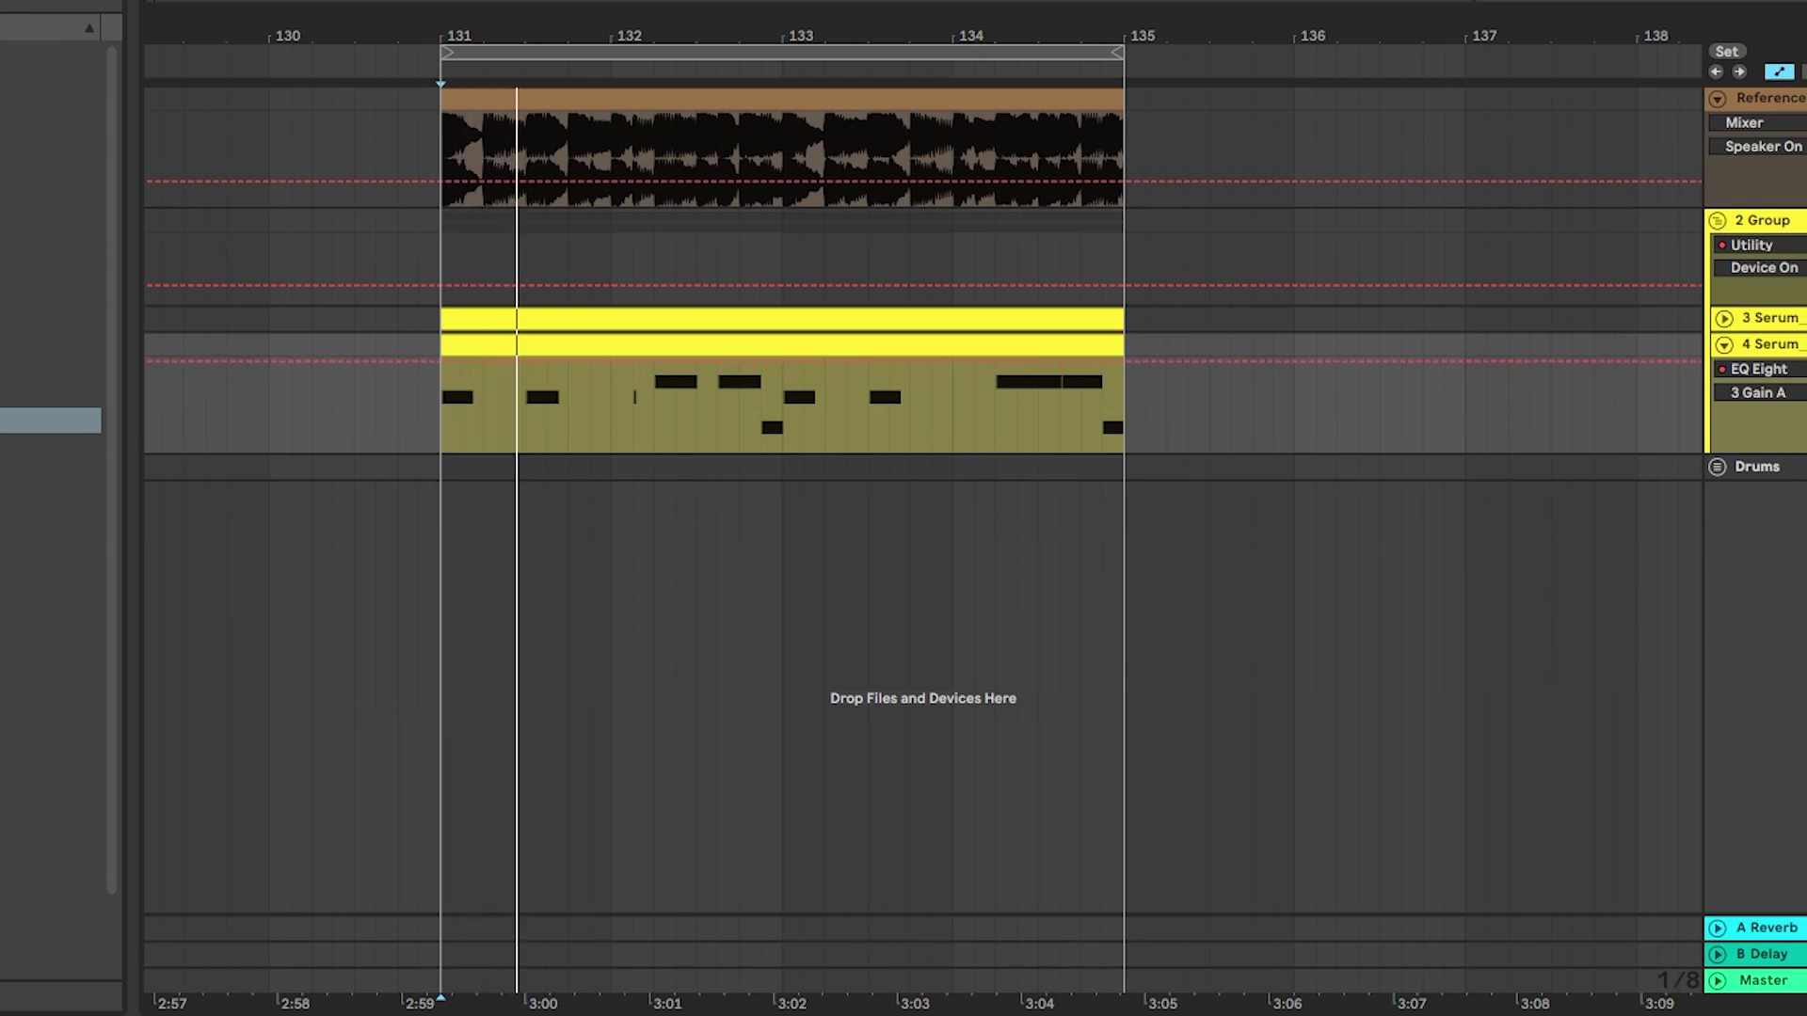
{"action": "key", "text": "space"}
{"action": "key", "text": "Up"}
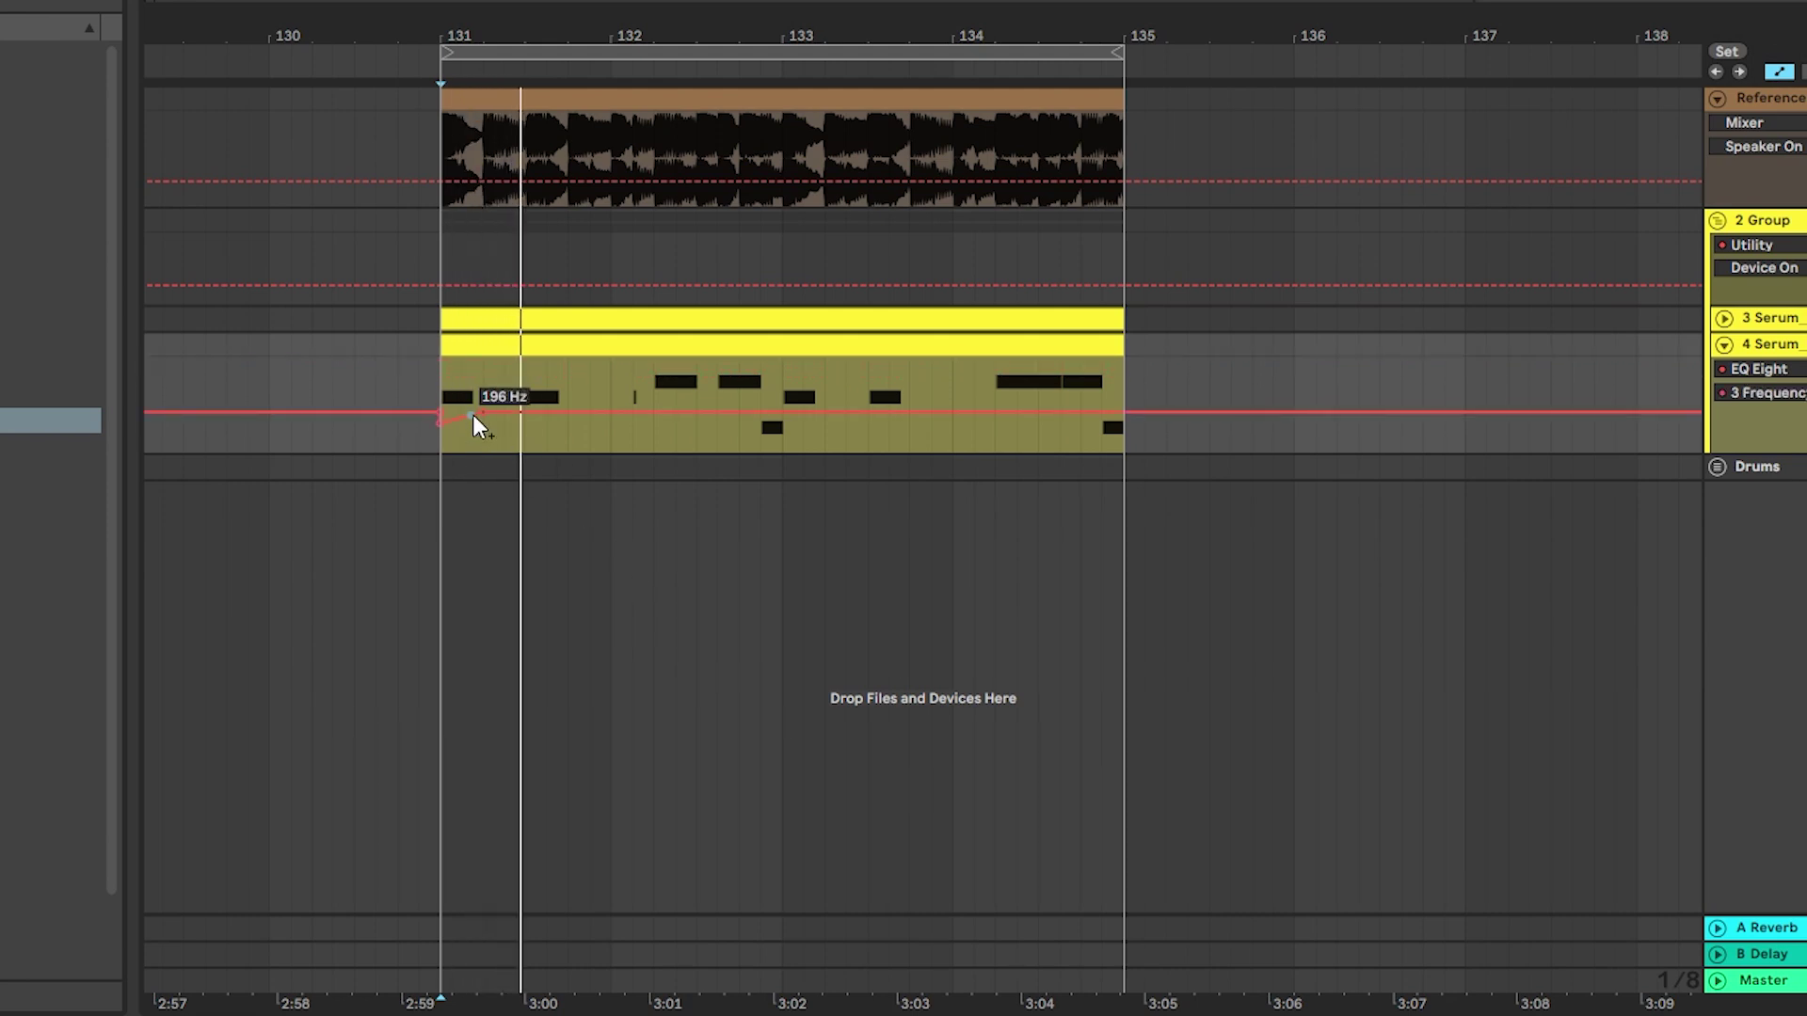
Steepen the first frequency ramp by raising its end point to about 571 Hz and placing it before the first note ends
{"action": "left_click_drag", "start_coordinate": [473, 418], "coordinate": [488, 375]}
{"action": "key", "text": "space"}
{"action": "key", "text": "space"}
{"action": "left_click_drag", "start_coordinate": [457, 34], "coordinate": [462, 32]}
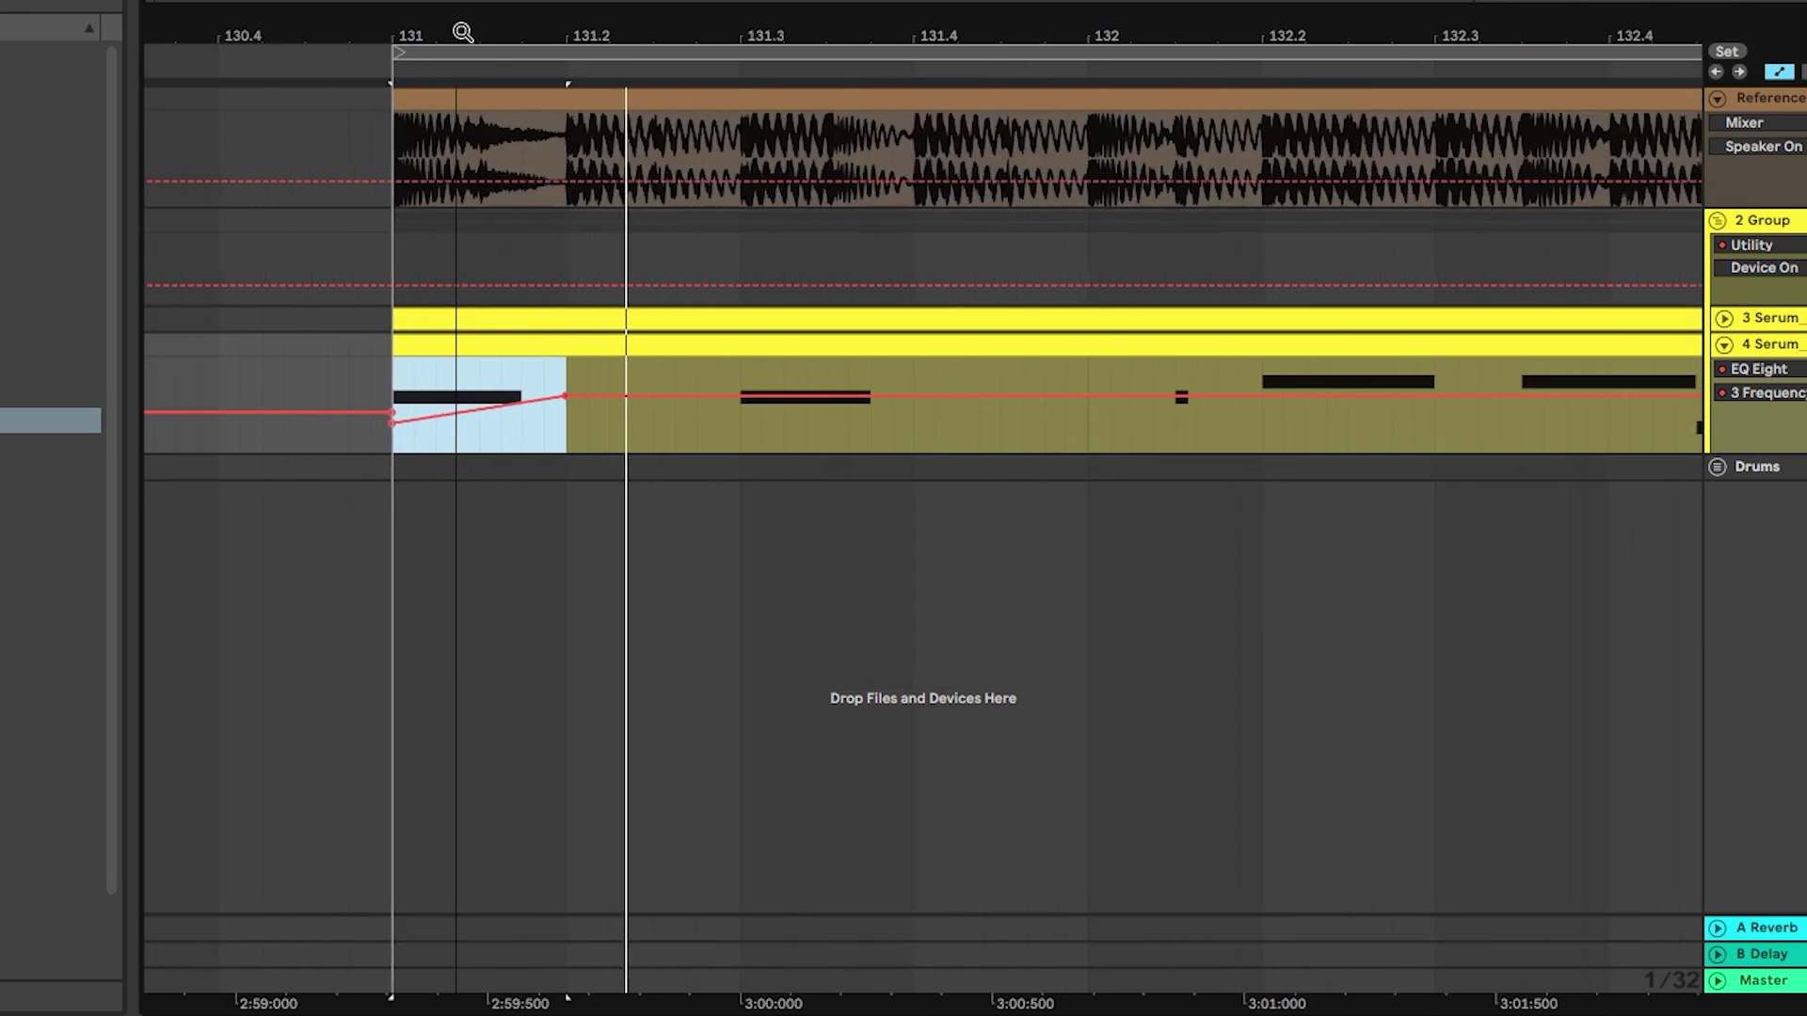
{"action": "left_click", "coordinate": [608, 443]}
{"action": "left_click_drag", "start_coordinate": [565, 396], "coordinate": [504, 402]}
{"action": "left_click", "coordinate": [391, 442]}
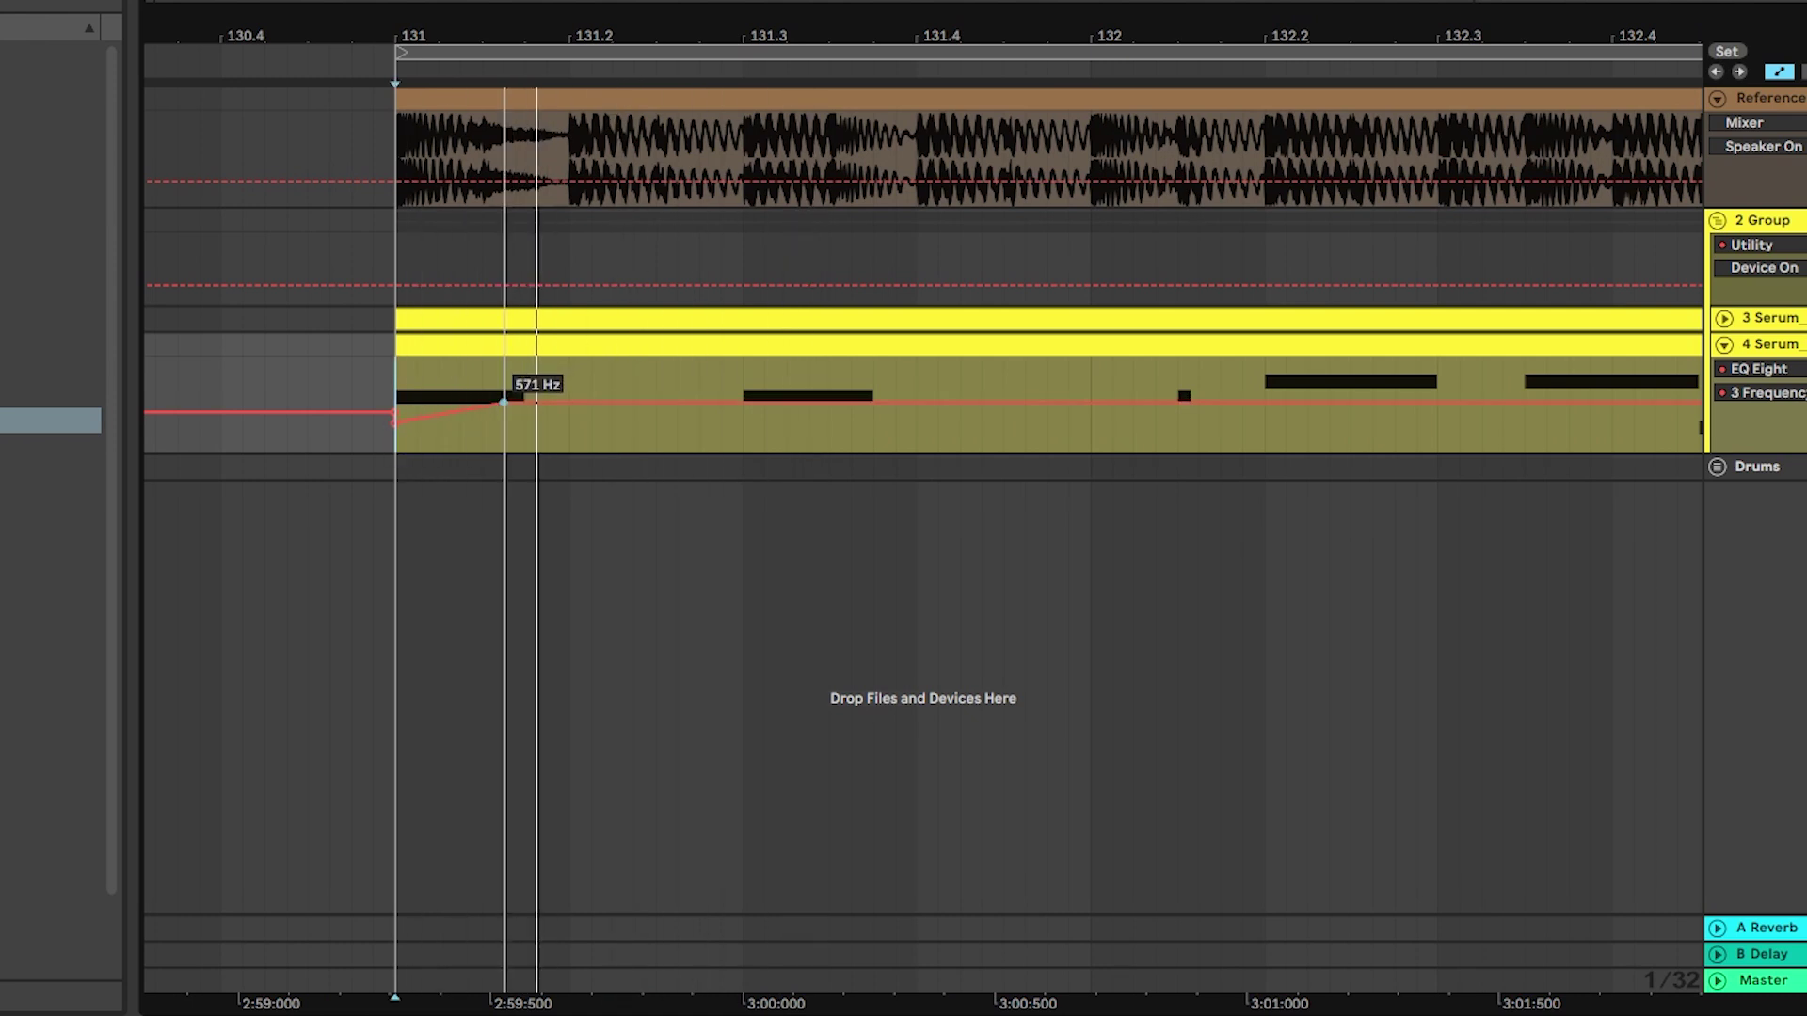
Duplicate the frequency automation between bars 131 and 131.3 so the ramp repeats on the second note
{"action": "left_click_drag", "start_coordinate": [729, 443], "coordinate": [392, 438]}
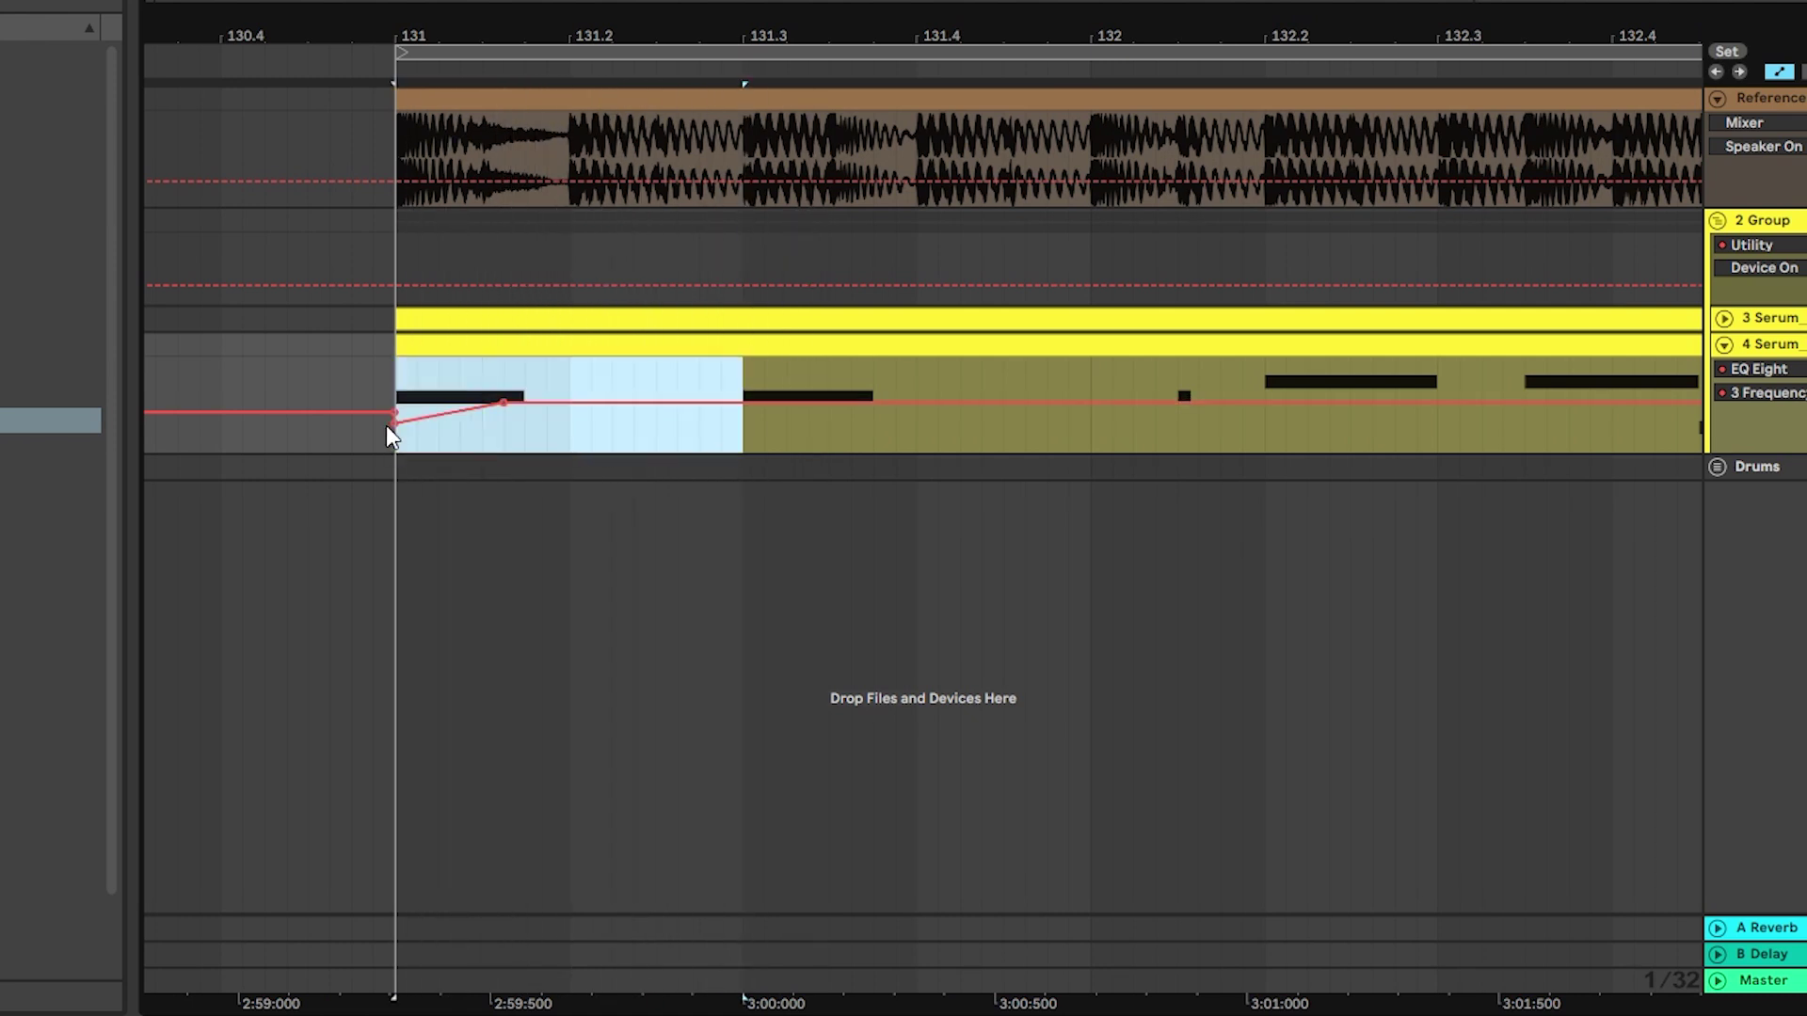
{"action": "key", "text": "ctrl+d"}
{"action": "left_click", "coordinate": [394, 386]}
{"action": "key", "text": "space"}
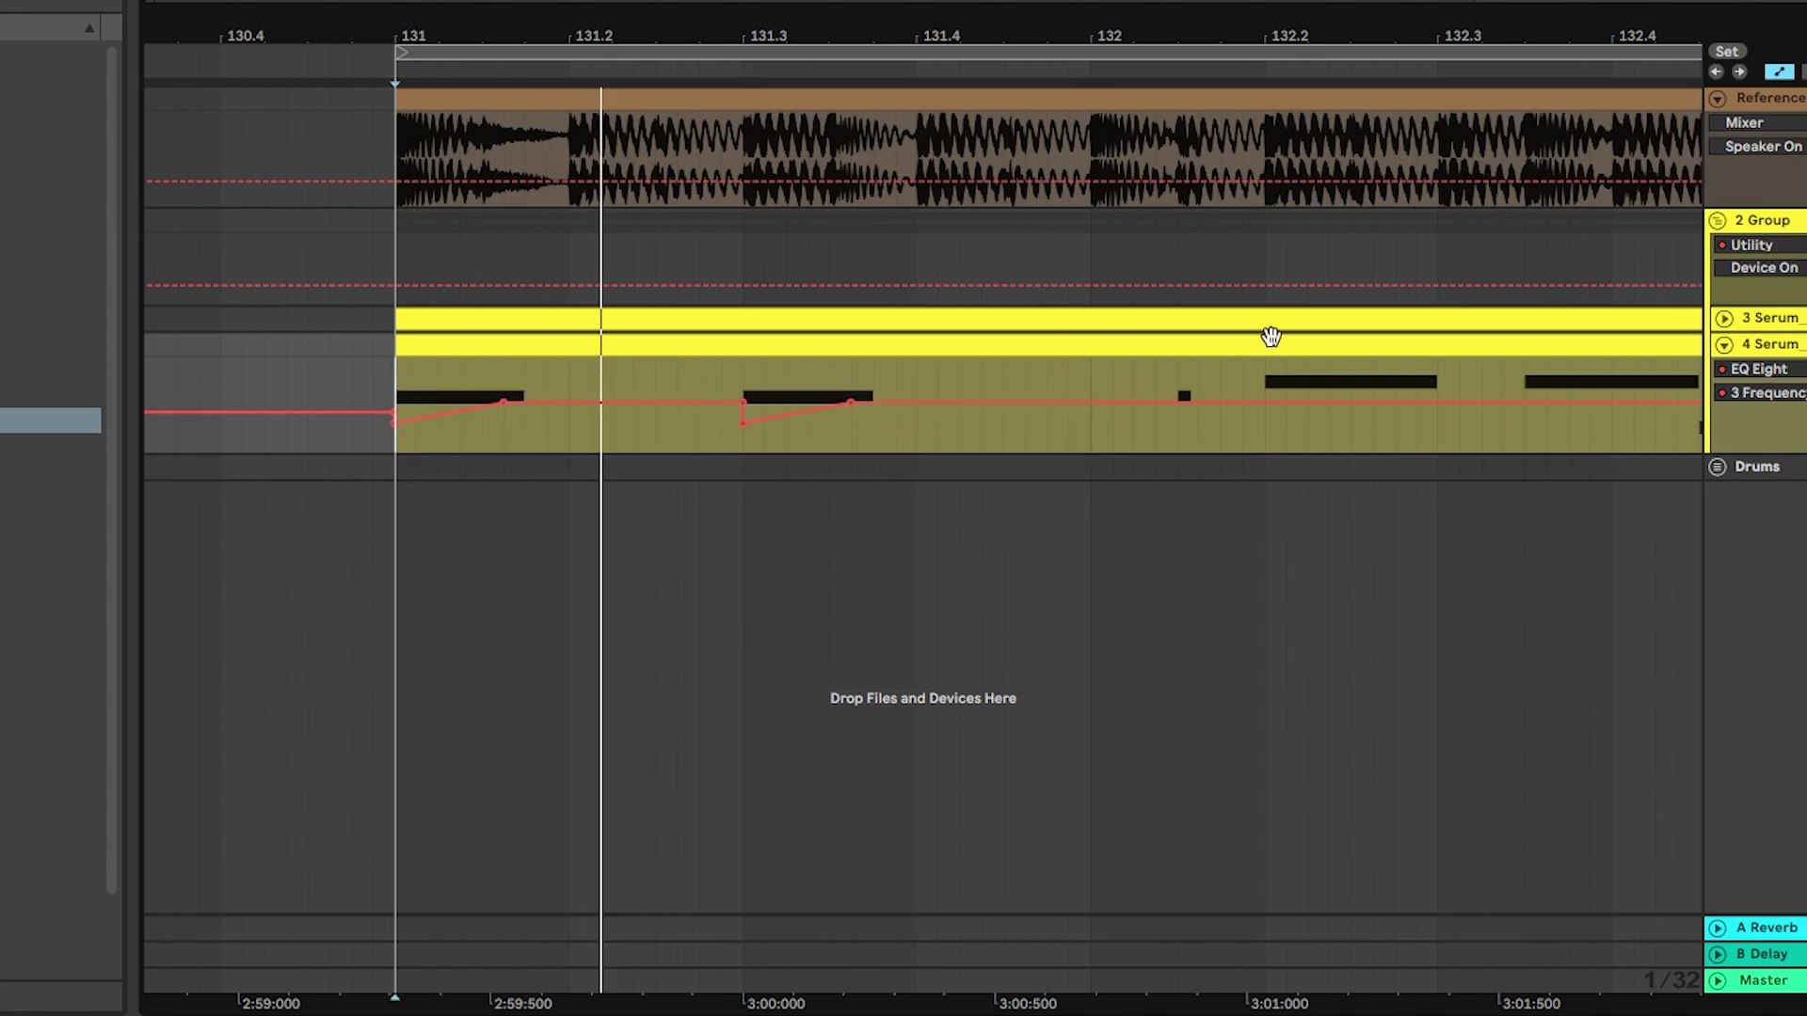
{"action": "key", "text": "space"}
{"action": "left_click_drag", "start_coordinate": [1227, 35], "coordinate": [833, 18]}
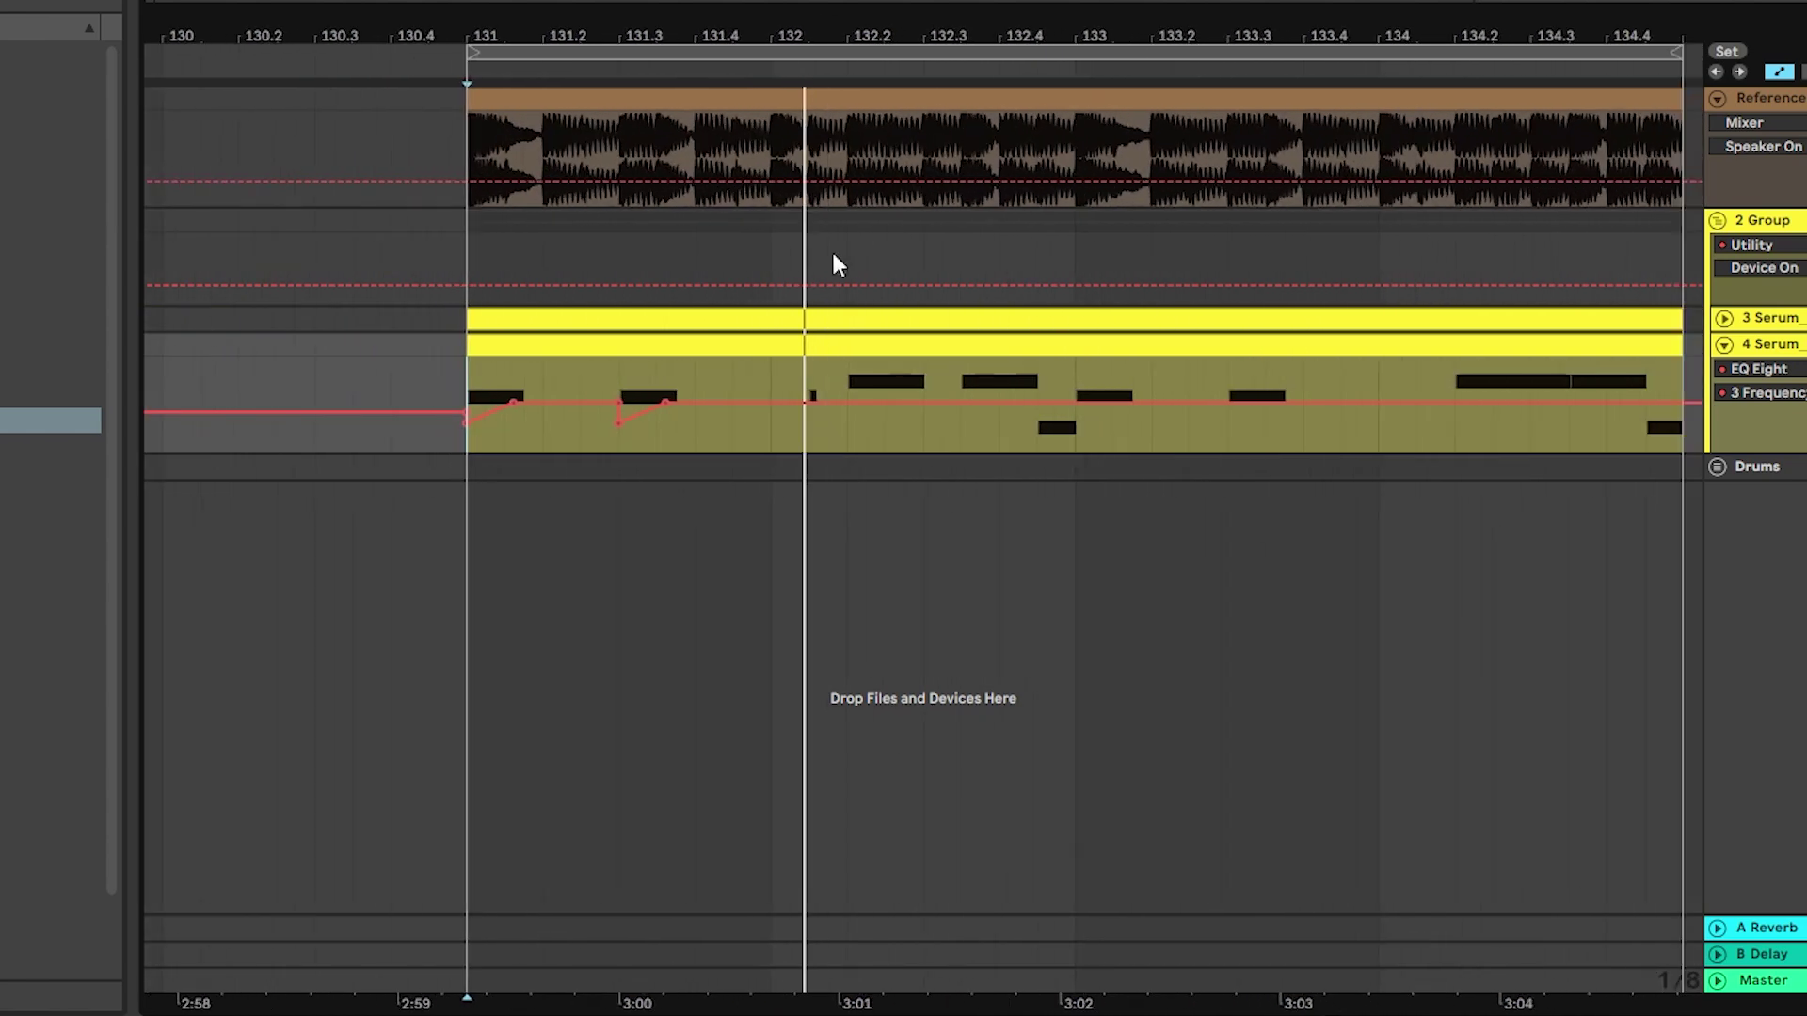
Shape the frequency automation between bars 132 and 133 with a dip, a peak near 132.3 and a drop just before bar 133
{"action": "left_click", "coordinate": [810, 435]}
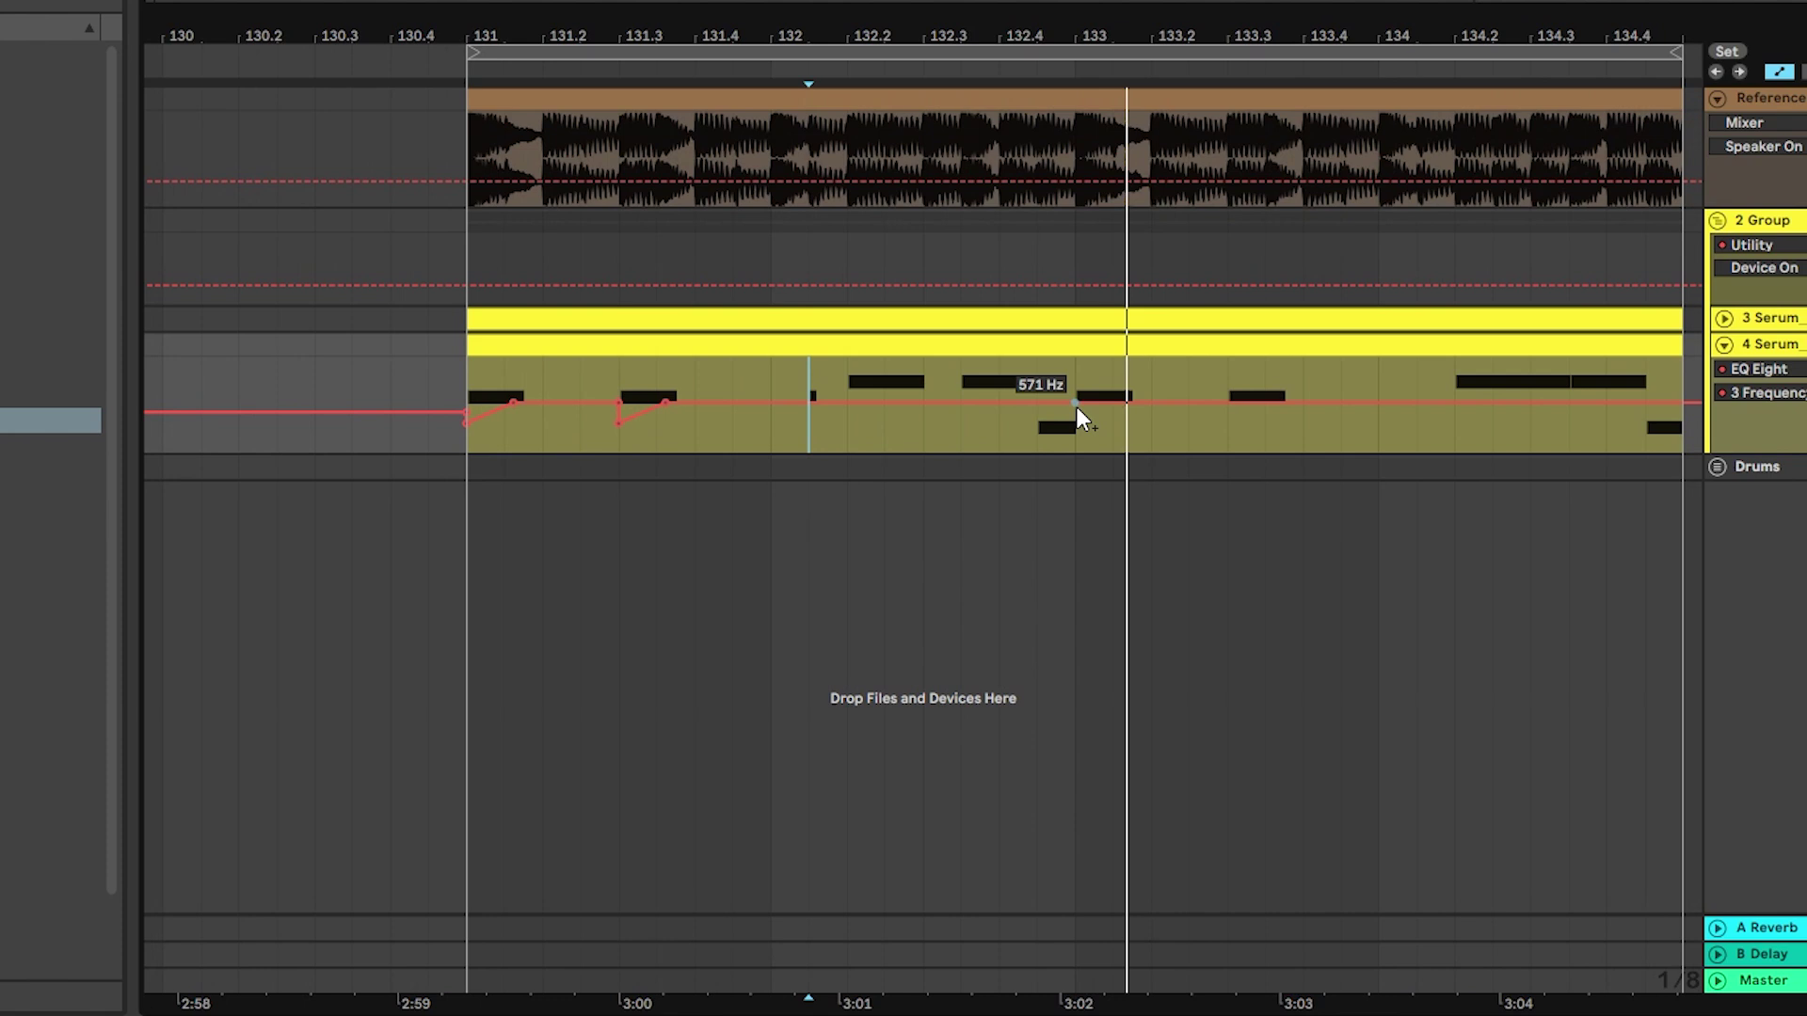
{"action": "left_click", "coordinate": [1077, 404]}
{"action": "left_click", "coordinate": [810, 403]}
{"action": "left_click_drag", "start_coordinate": [836, 403], "coordinate": [836, 440]}
{"action": "mouse_move", "coordinate": [838, 440]}
{"action": "left_mouse_down"}
{"action": "mouse_move", "coordinate": [838, 415]}
{"action": "mouse_move", "coordinate": [934, 401]}
{"action": "mouse_move", "coordinate": [933, 378]}
{"action": "left_mouse_up"}
{"action": "key", "text": "ctrl+z"}
{"action": "left_click", "coordinate": [988, 446]}
{"action": "left_click_drag", "start_coordinate": [1036, 396], "coordinate": [1075, 449]}
{"action": "left_click", "coordinate": [806, 386]}
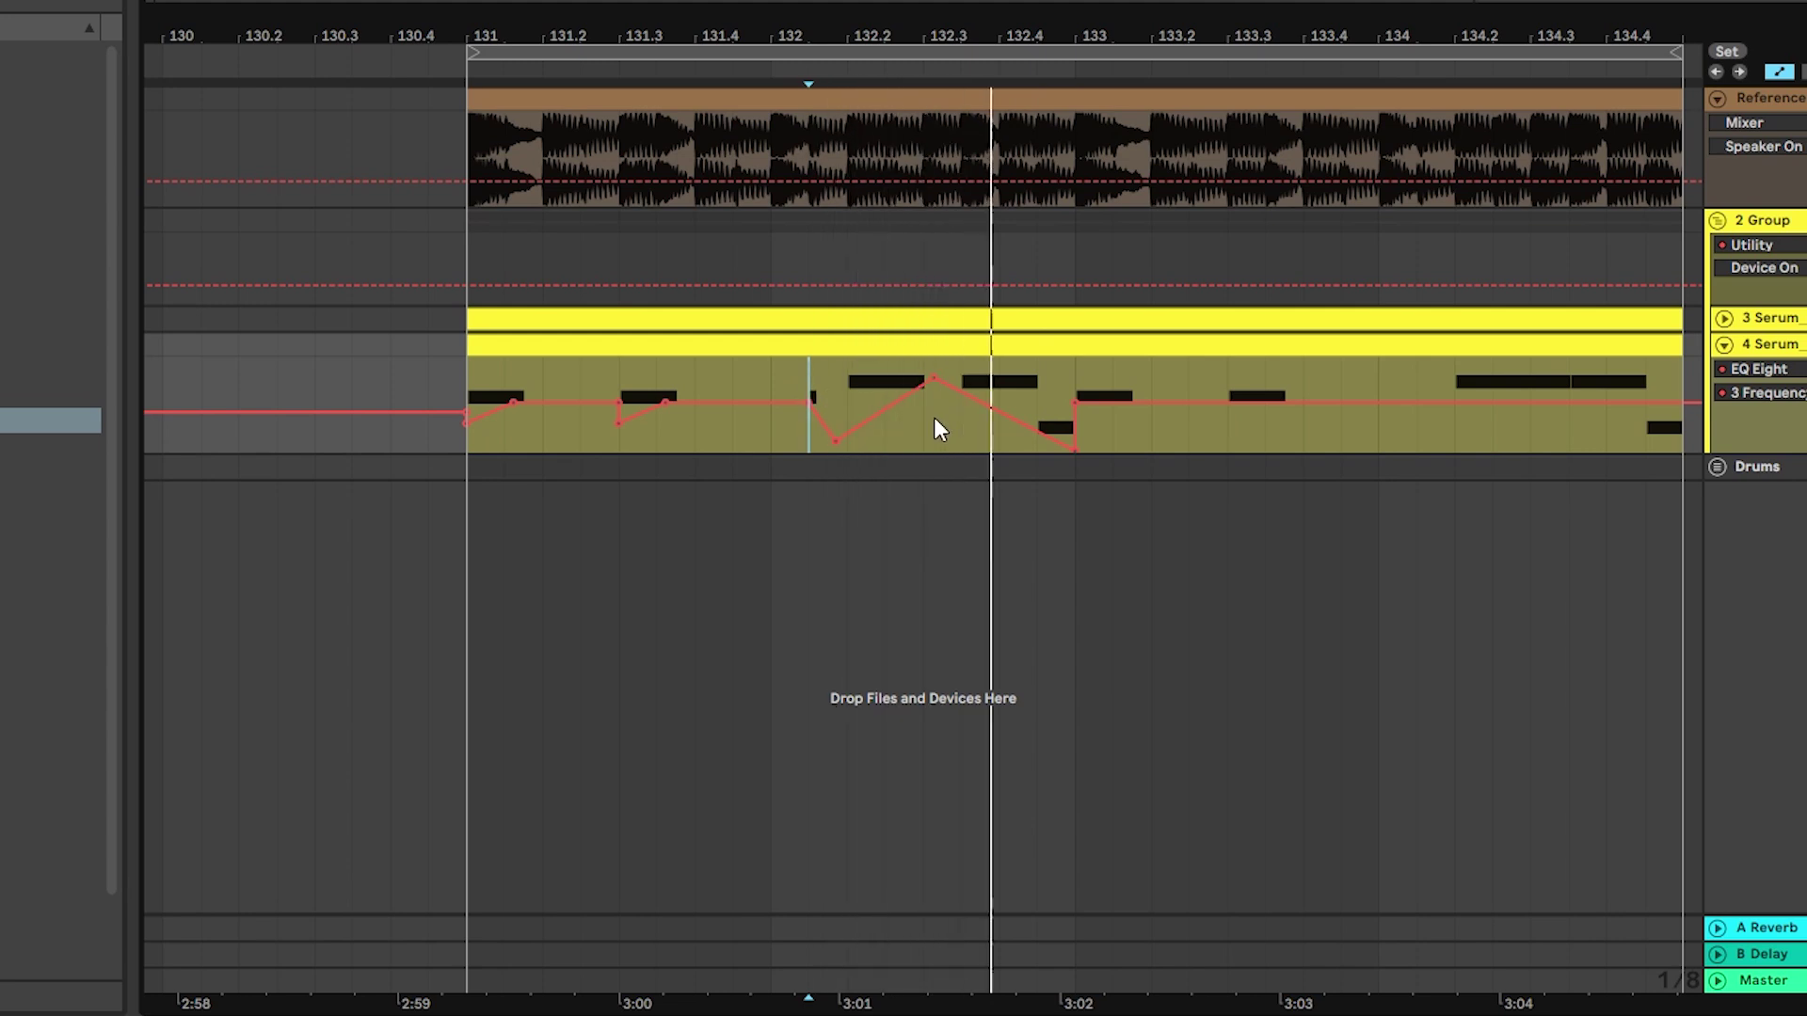
Flatten the frequency peak before bar 133 to about 771 Hz and continue the rising and falling automation through to bar 135
{"action": "left_click_drag", "start_coordinate": [933, 378], "coordinate": [1000, 397]}
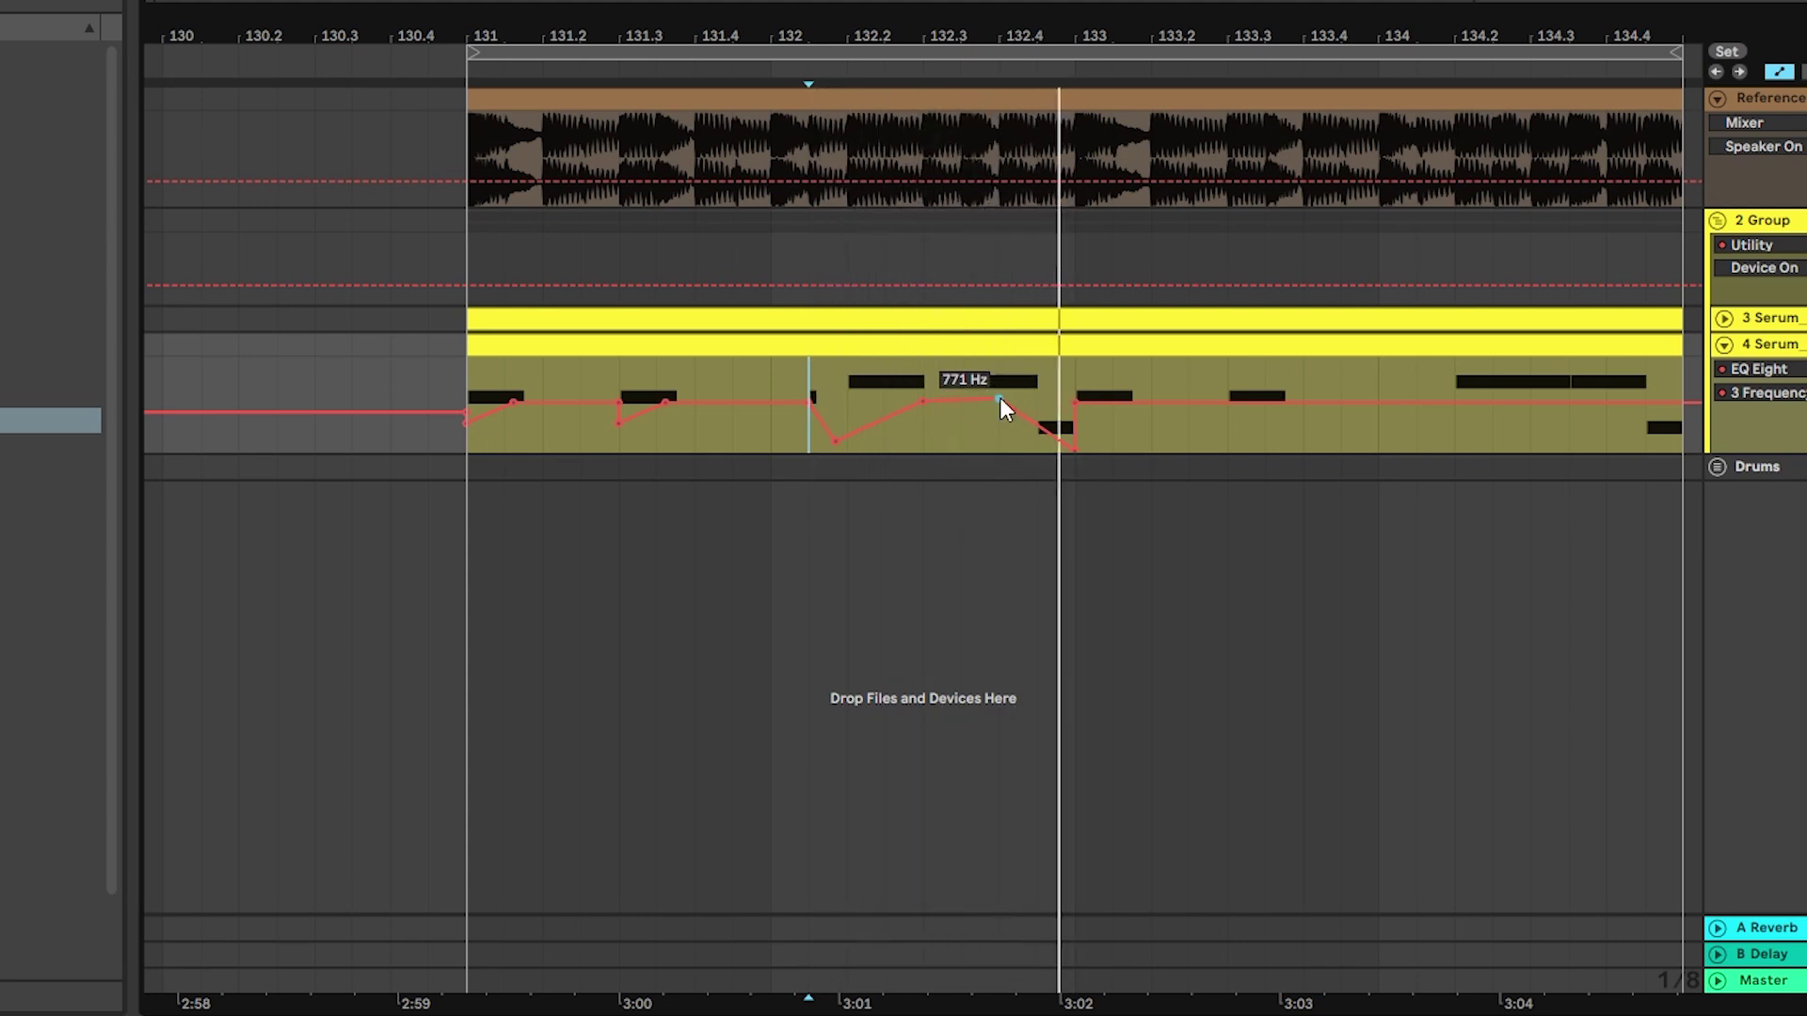
{"action": "key", "text": "space"}
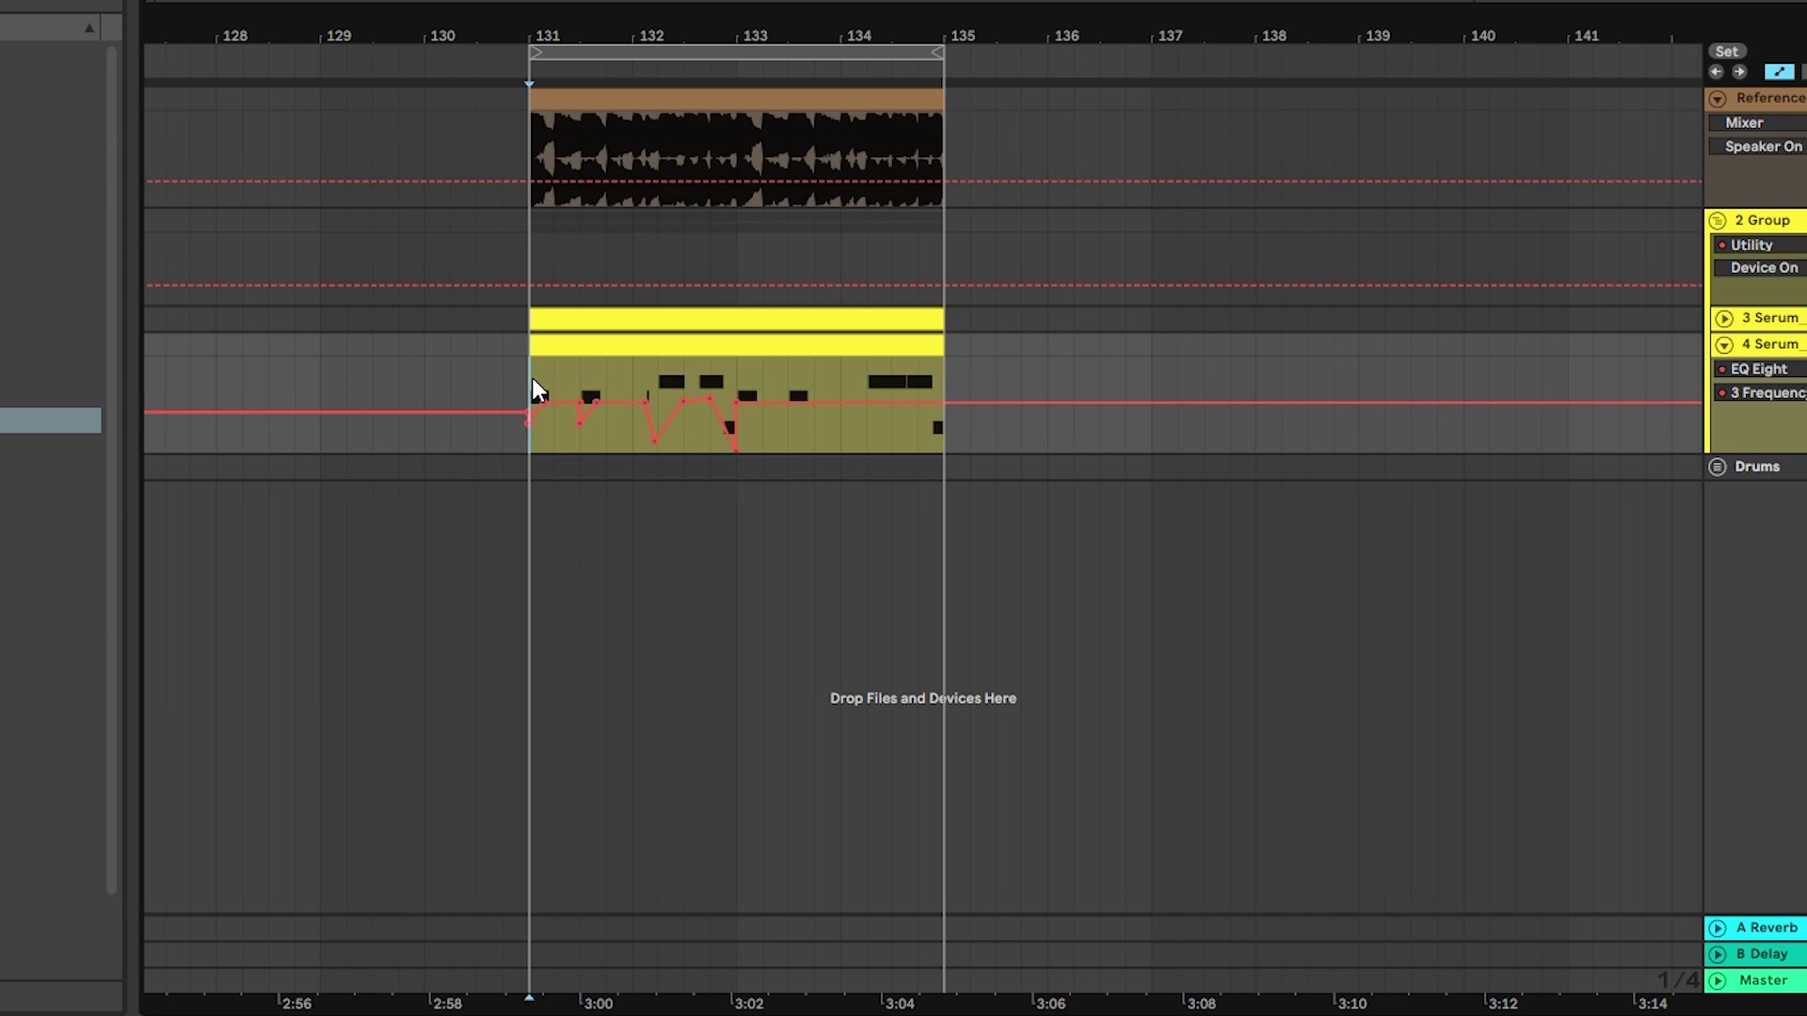
{"action": "left_click_drag", "start_coordinate": [703, 32], "coordinate": [704, 58]}
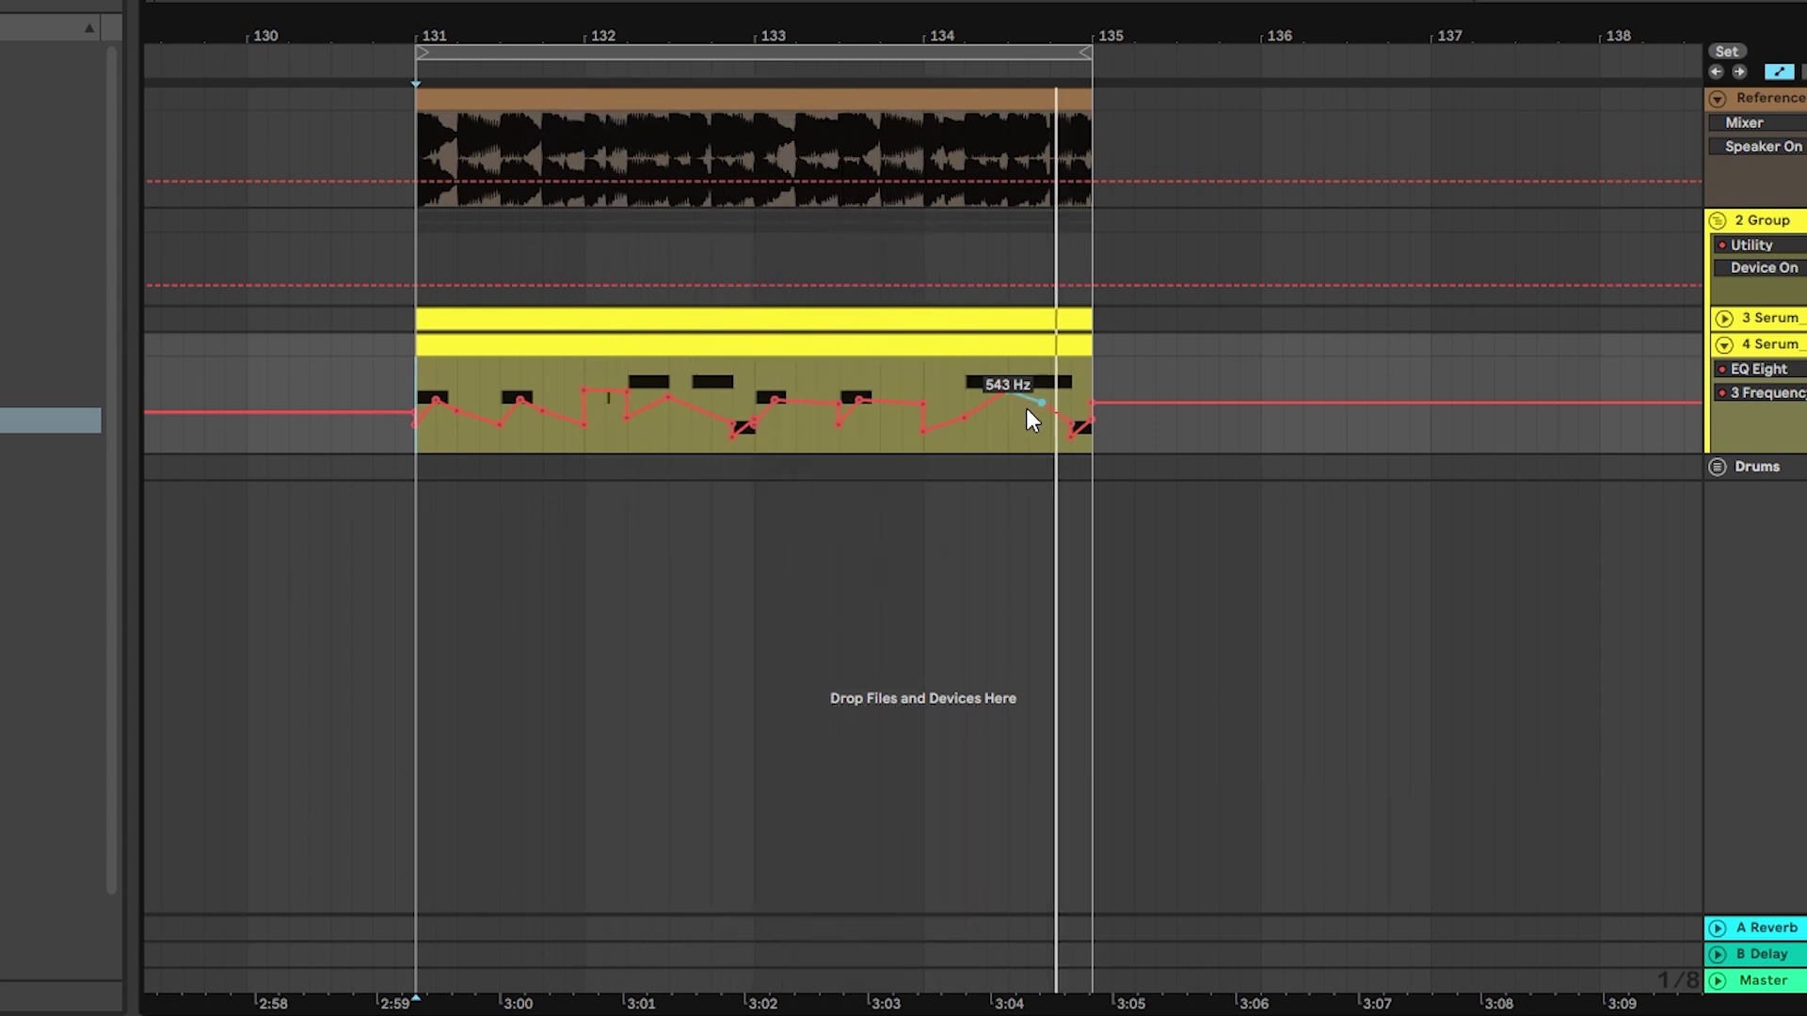
{"action": "key", "text": "space"}
Soften the EQ Eight before the Reverb: lower band 2's boost, set band 4 to 7.26 kHz, -1.12 dB, and band 3 to 6.12 kHz, 0.12 dB
{"action": "left_click", "coordinate": [1333, 988]}
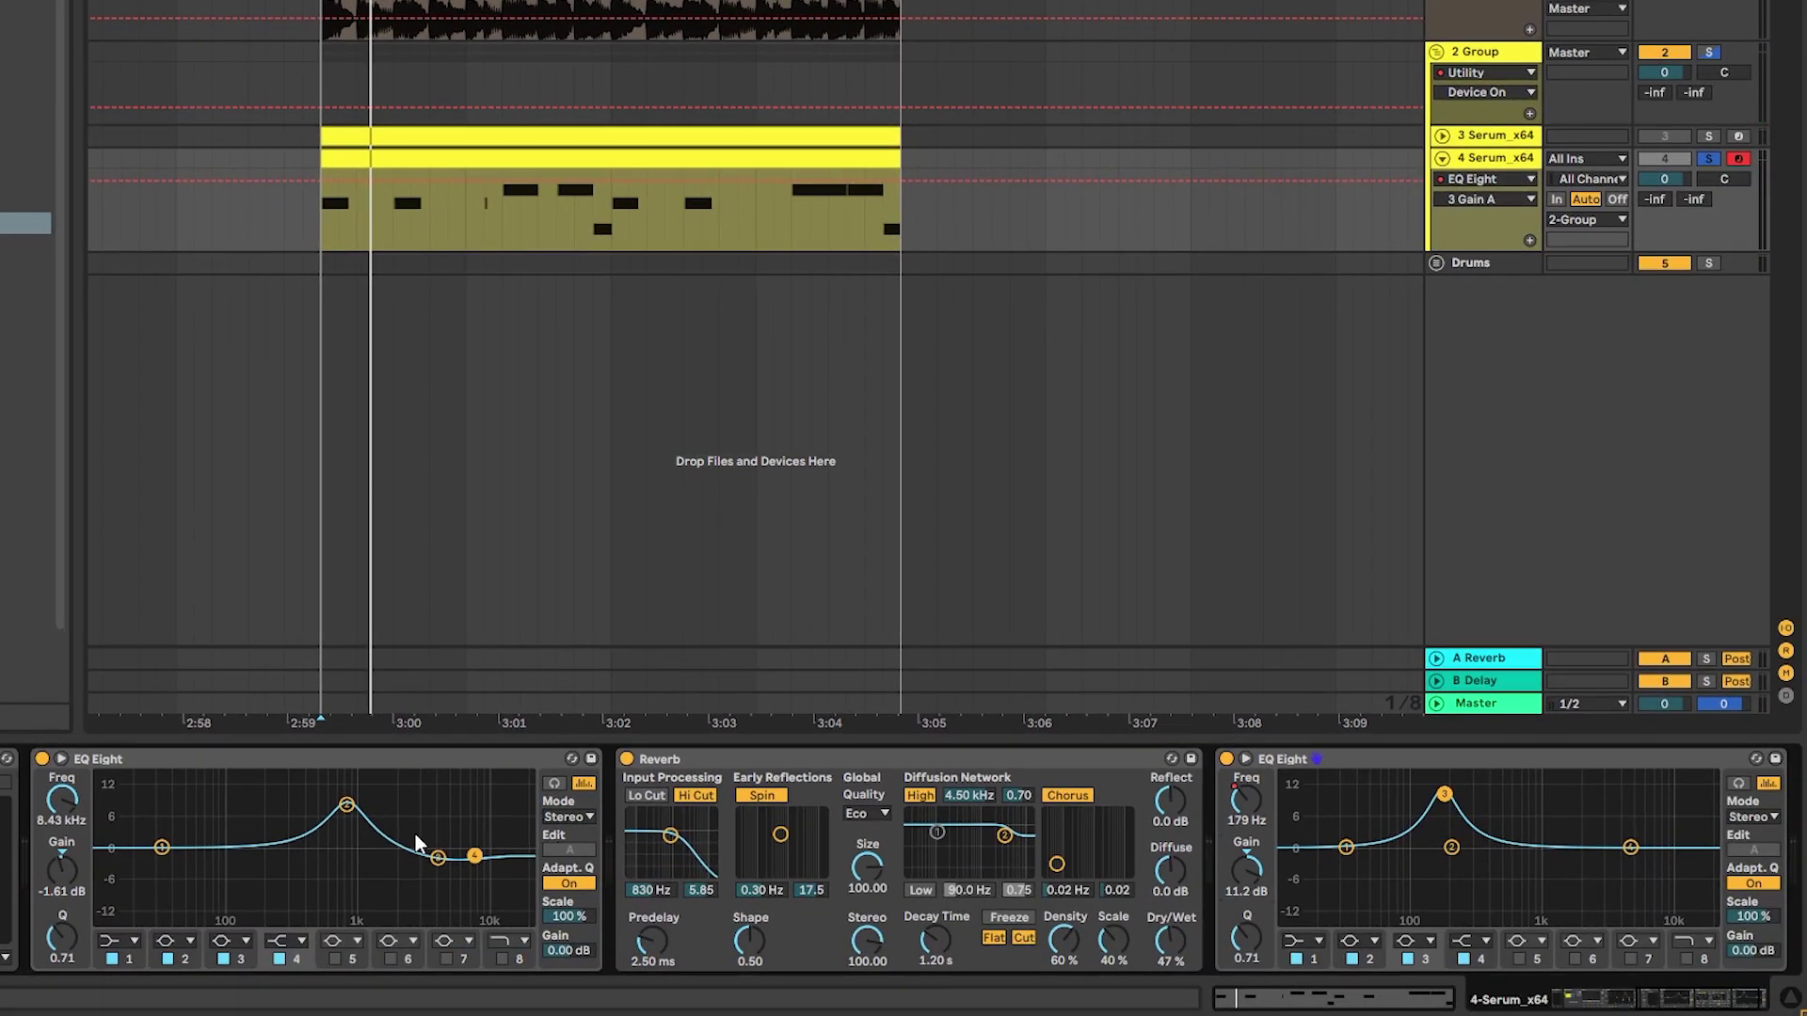
{"action": "left_click", "coordinate": [354, 807]}
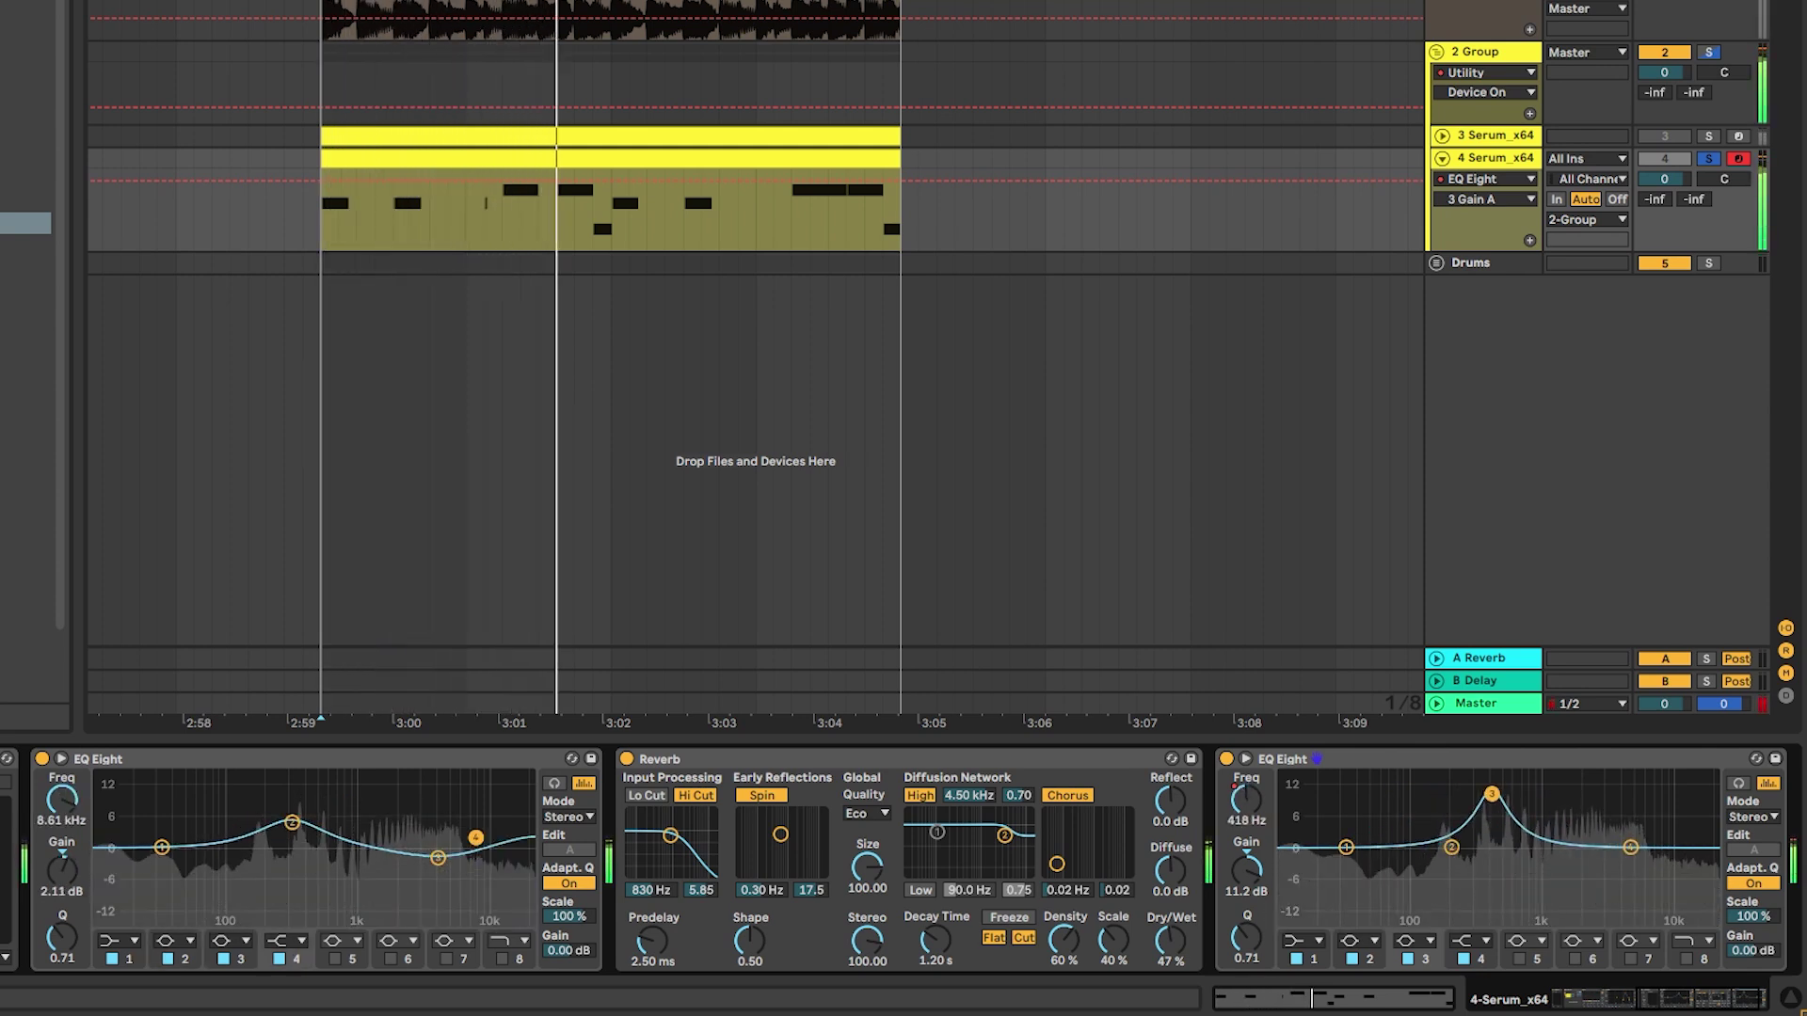
{"action": "mouse_move", "coordinate": [438, 857]}
{"action": "left_mouse_down"}
{"action": "mouse_move", "coordinate": [391, 839]}
{"action": "mouse_move", "coordinate": [477, 831]}
{"action": "mouse_move", "coordinate": [466, 855]}
{"action": "left_mouse_up"}
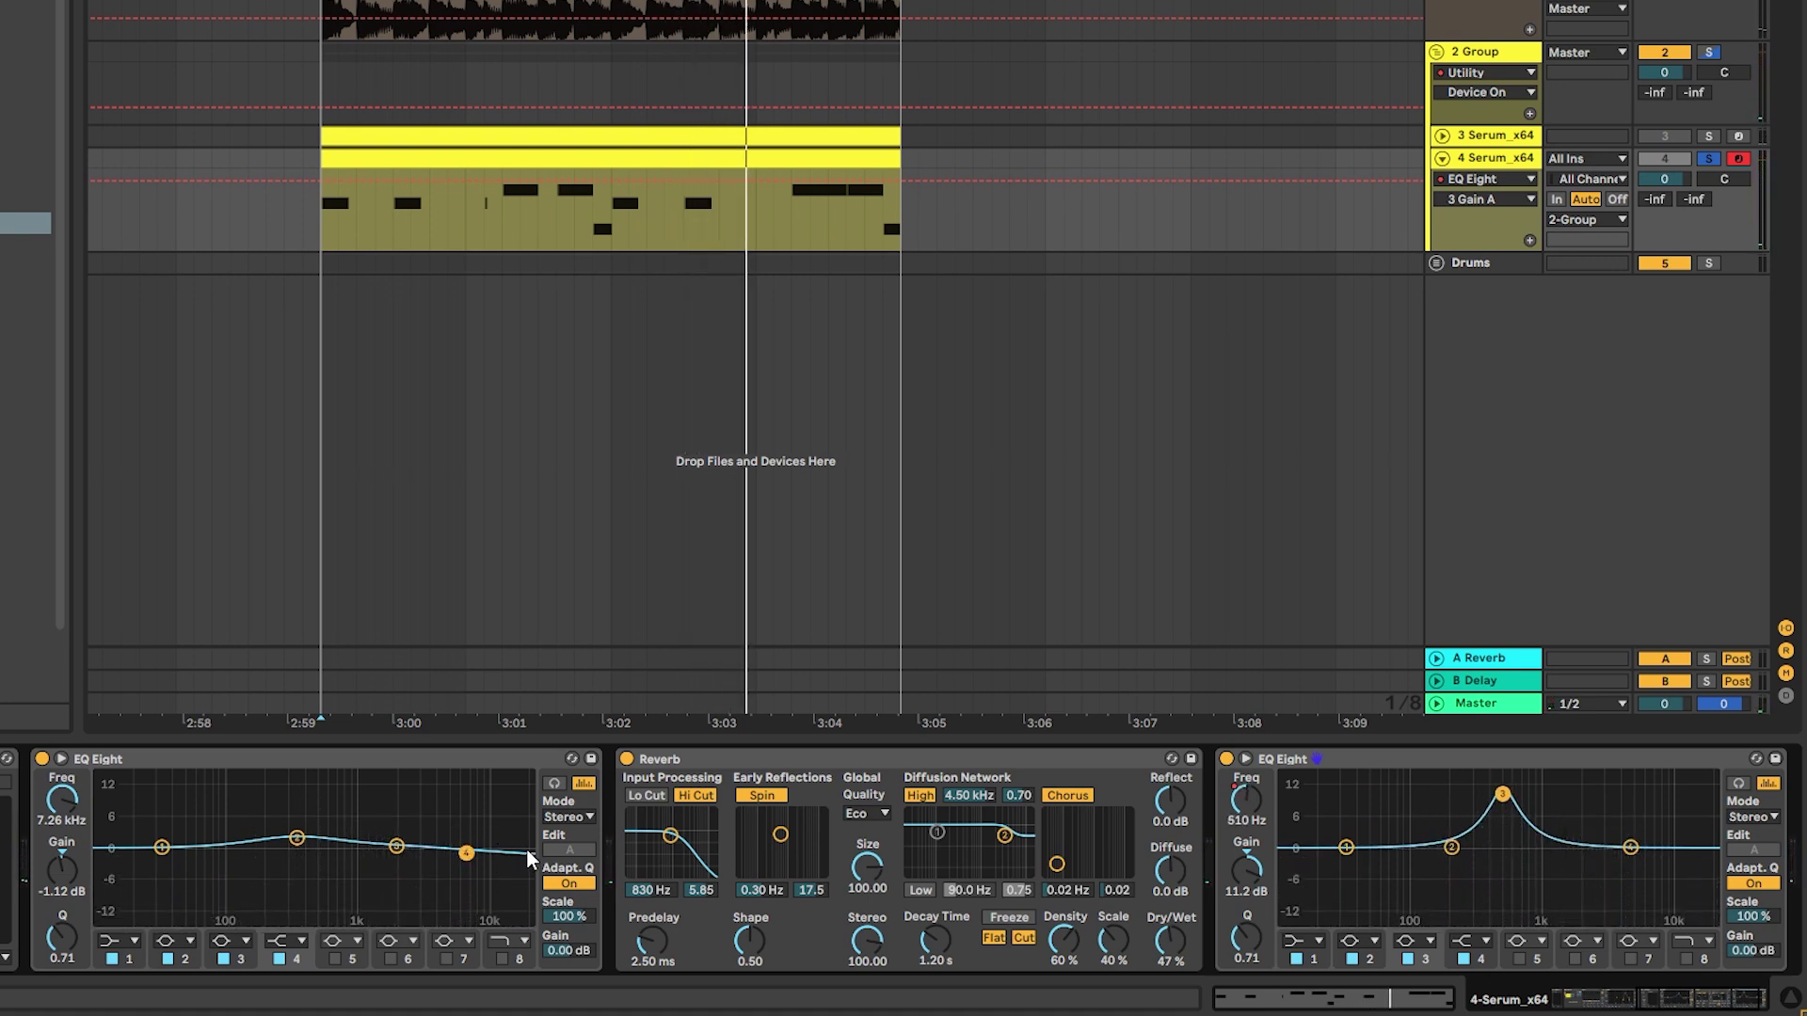
{"action": "left_click_drag", "start_coordinate": [396, 847], "coordinate": [453, 839]}
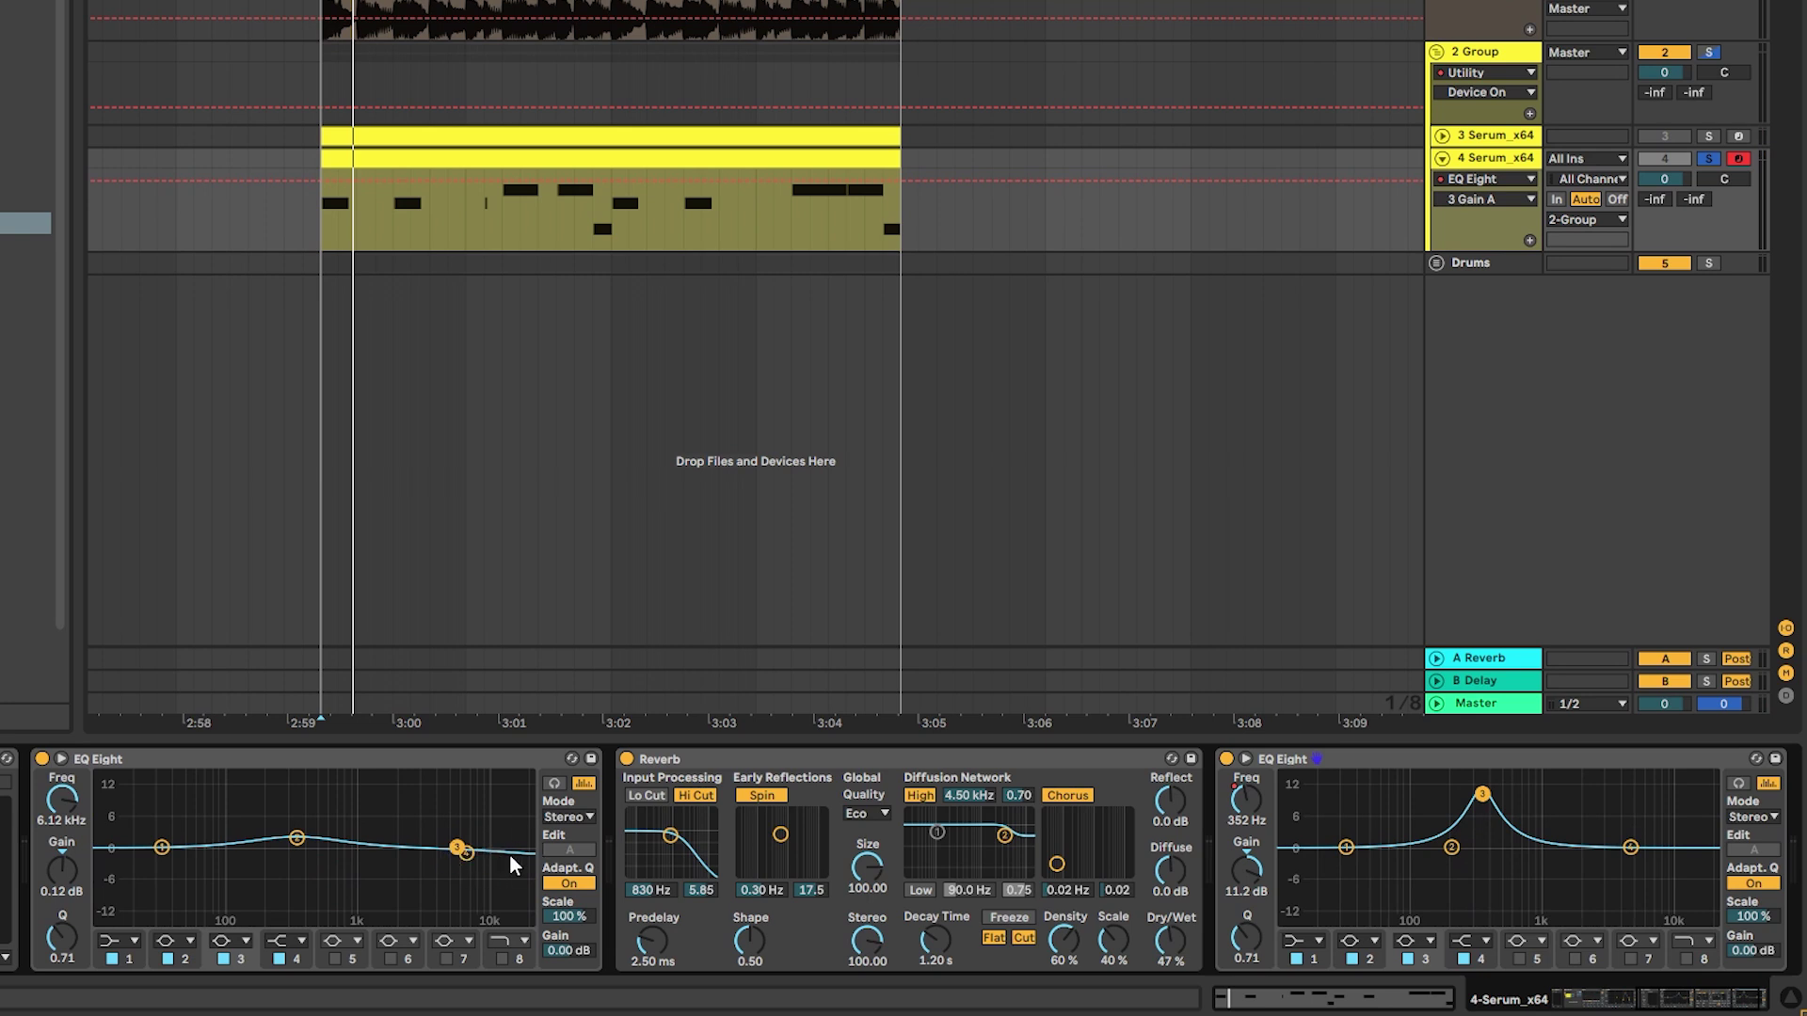
Add Erosion at the end of the chain in Noise mode, with its frequency at about 14.6 kHz and amount at about 65.7
{"action": "key", "text": "ctrl+f"}
{"action": "type", "text": "erosion"}
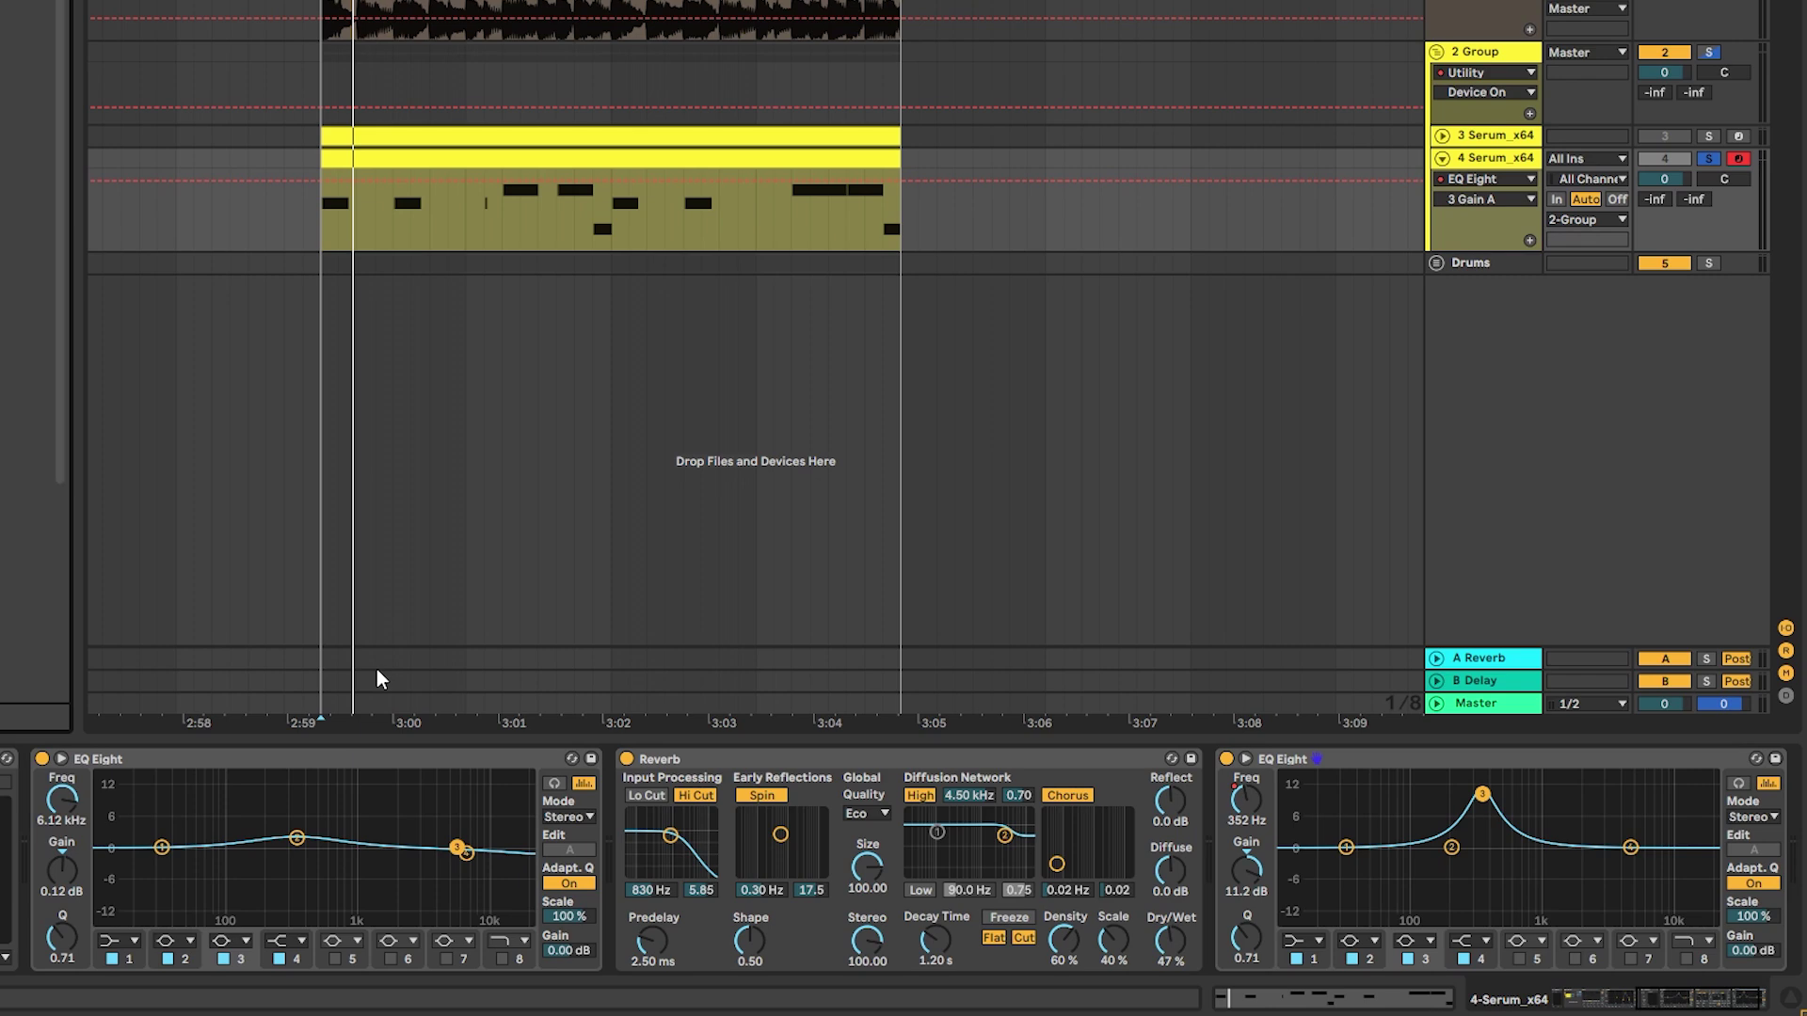
{"action": "key", "text": "Return"}
{"action": "left_click", "coordinate": [1627, 896]}
{"action": "left_click_drag", "start_coordinate": [1728, 876], "coordinate": [1761, 822]}
{"action": "key", "text": "space"}
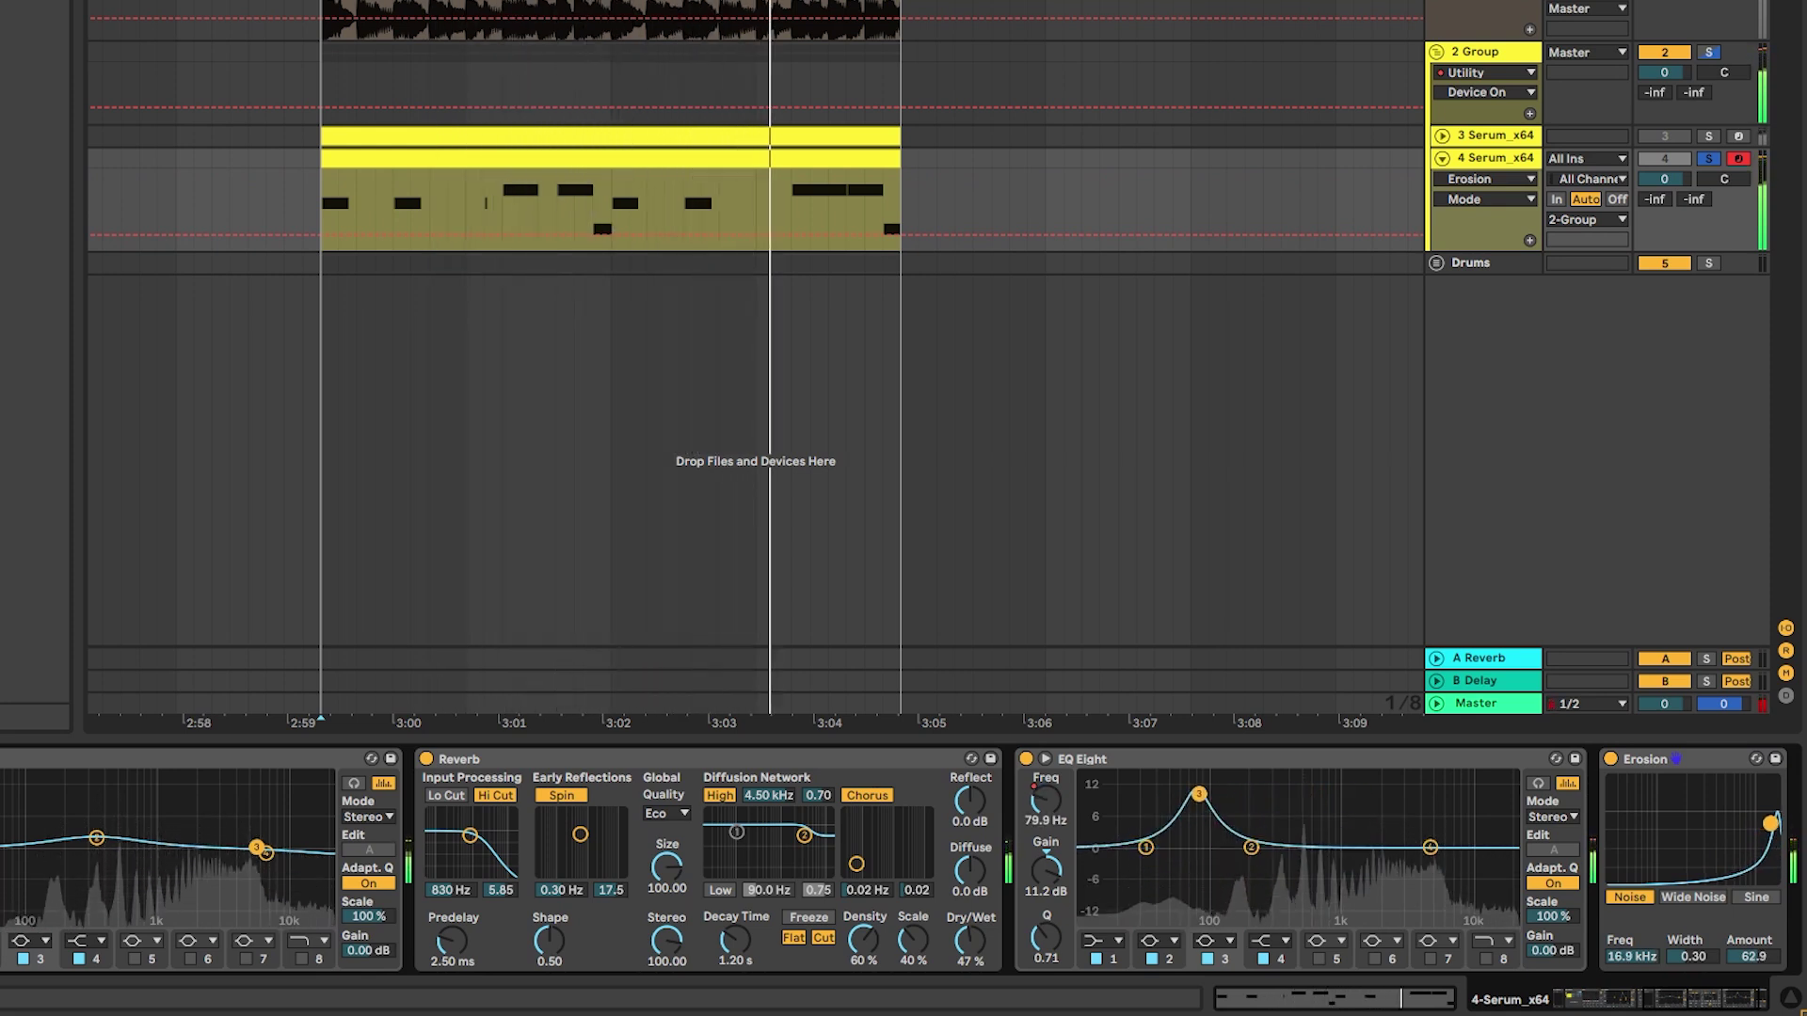
{"action": "scroll", "coordinate": [1594, 895], "scroll_direction": "right", "scroll_amount": 3}
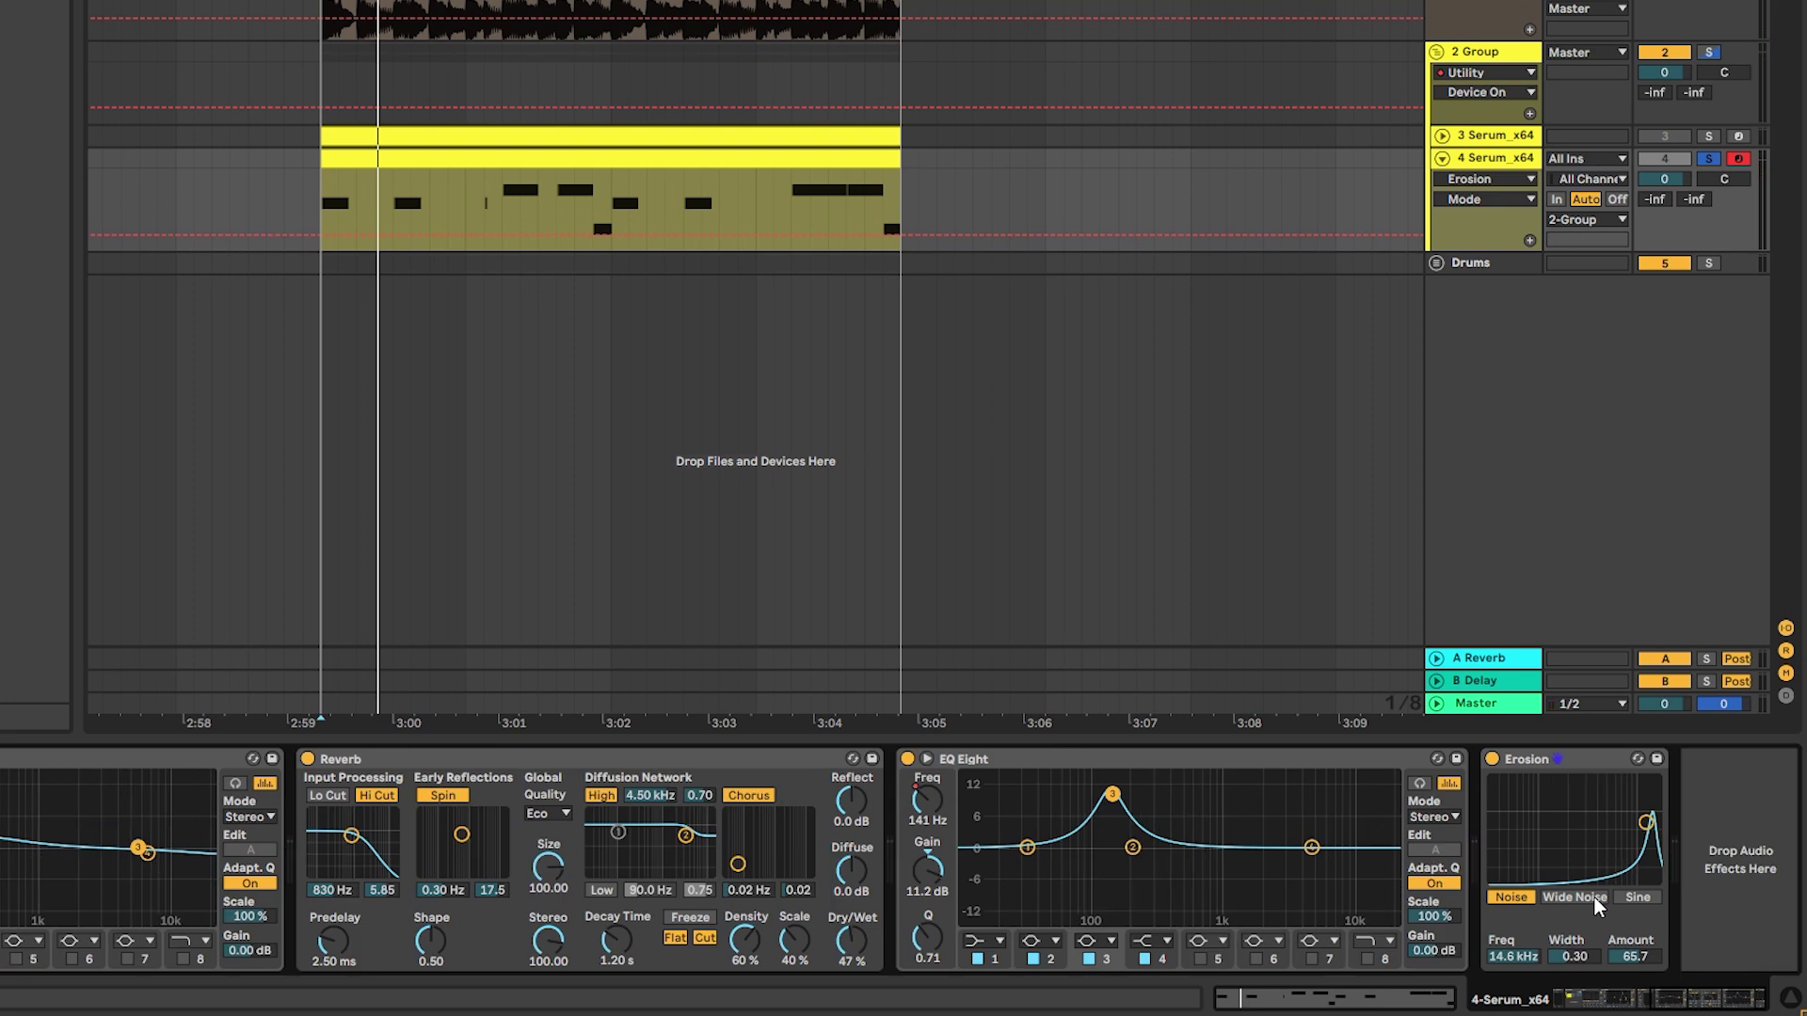
Switch Erosion to Wide Noise, bypass it, and add a Vocoder at the end of the chain
{"action": "left_click", "coordinate": [1594, 896]}
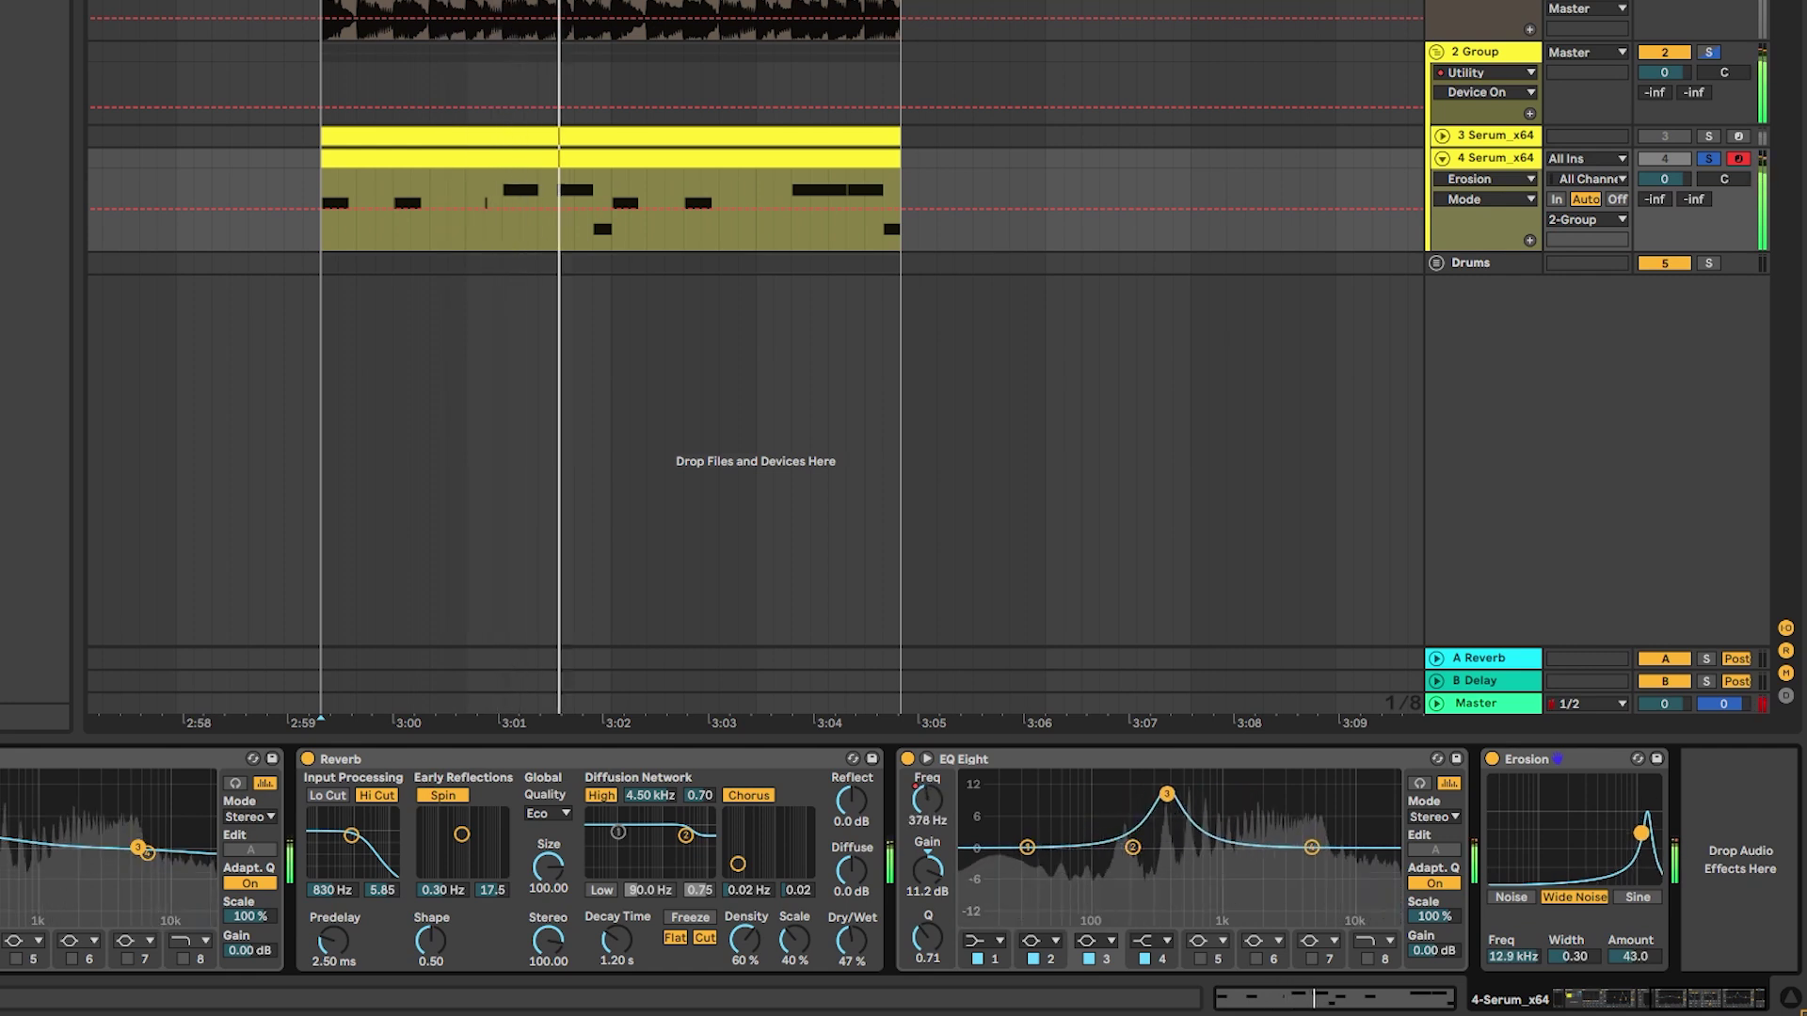
{"action": "left_click", "coordinate": [1562, 759]}
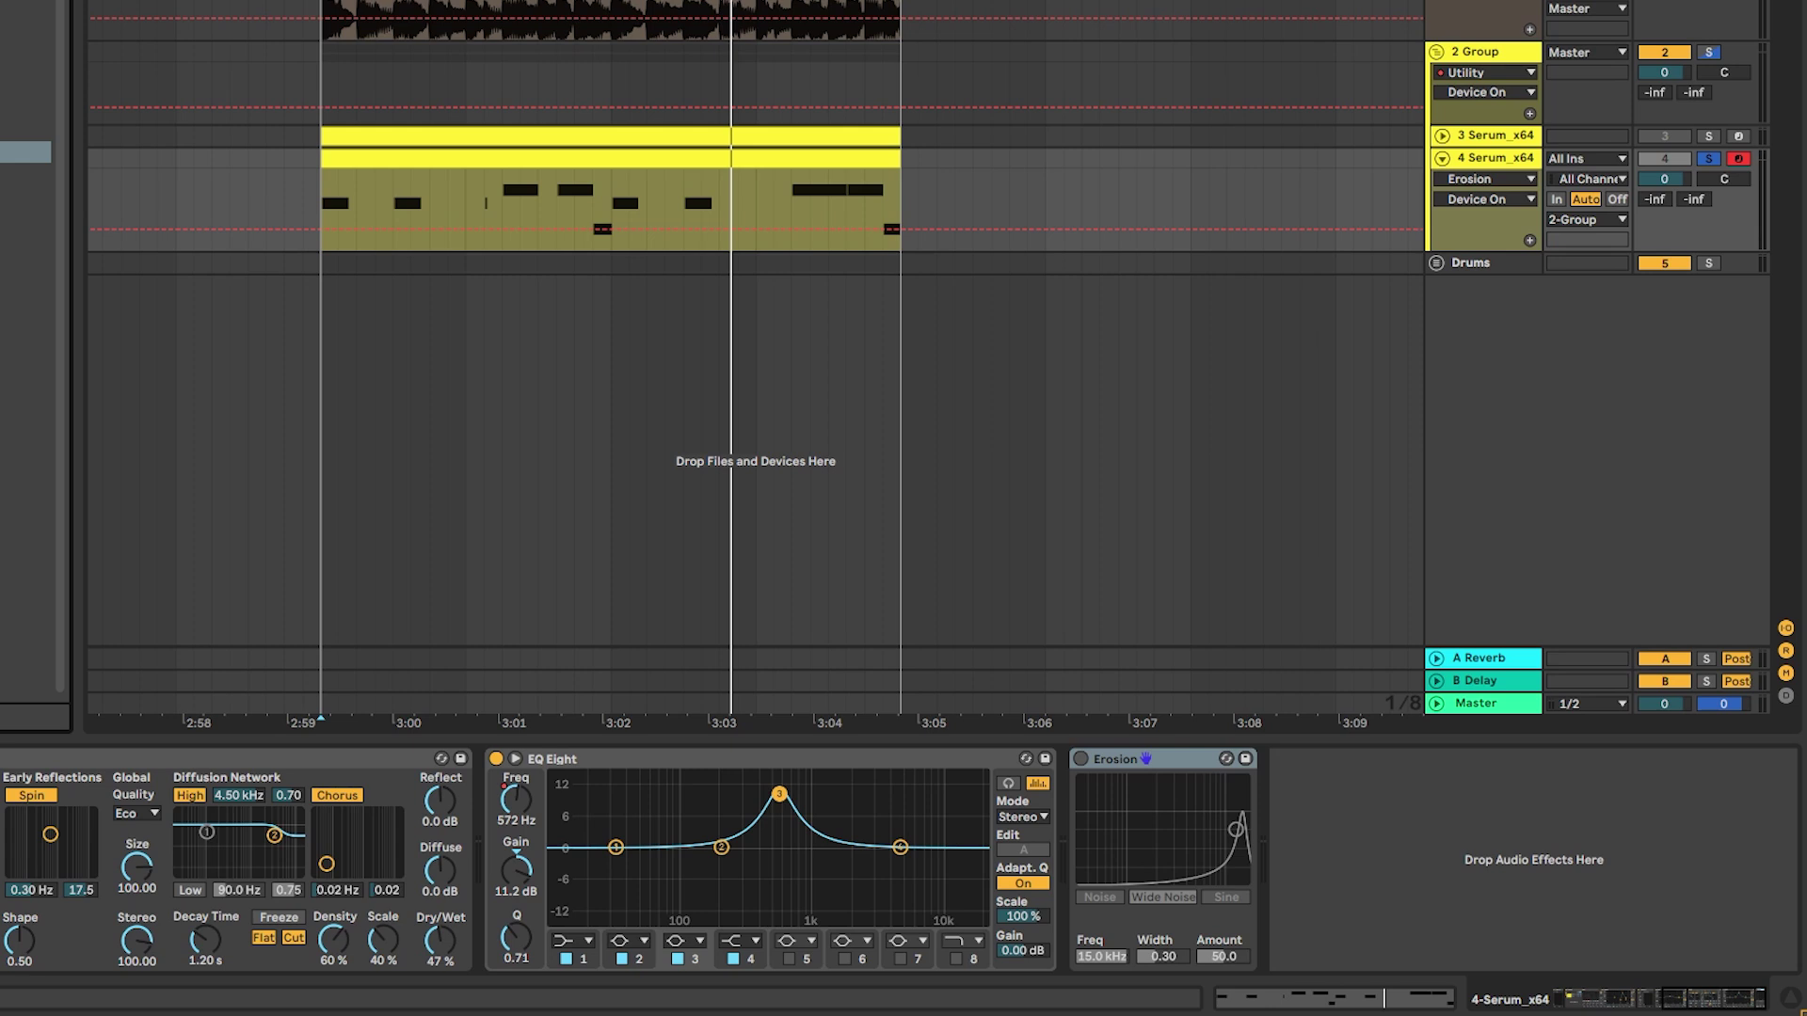
{"action": "left_click_drag", "start_coordinate": [1145, 758], "coordinate": [1347, 805]}
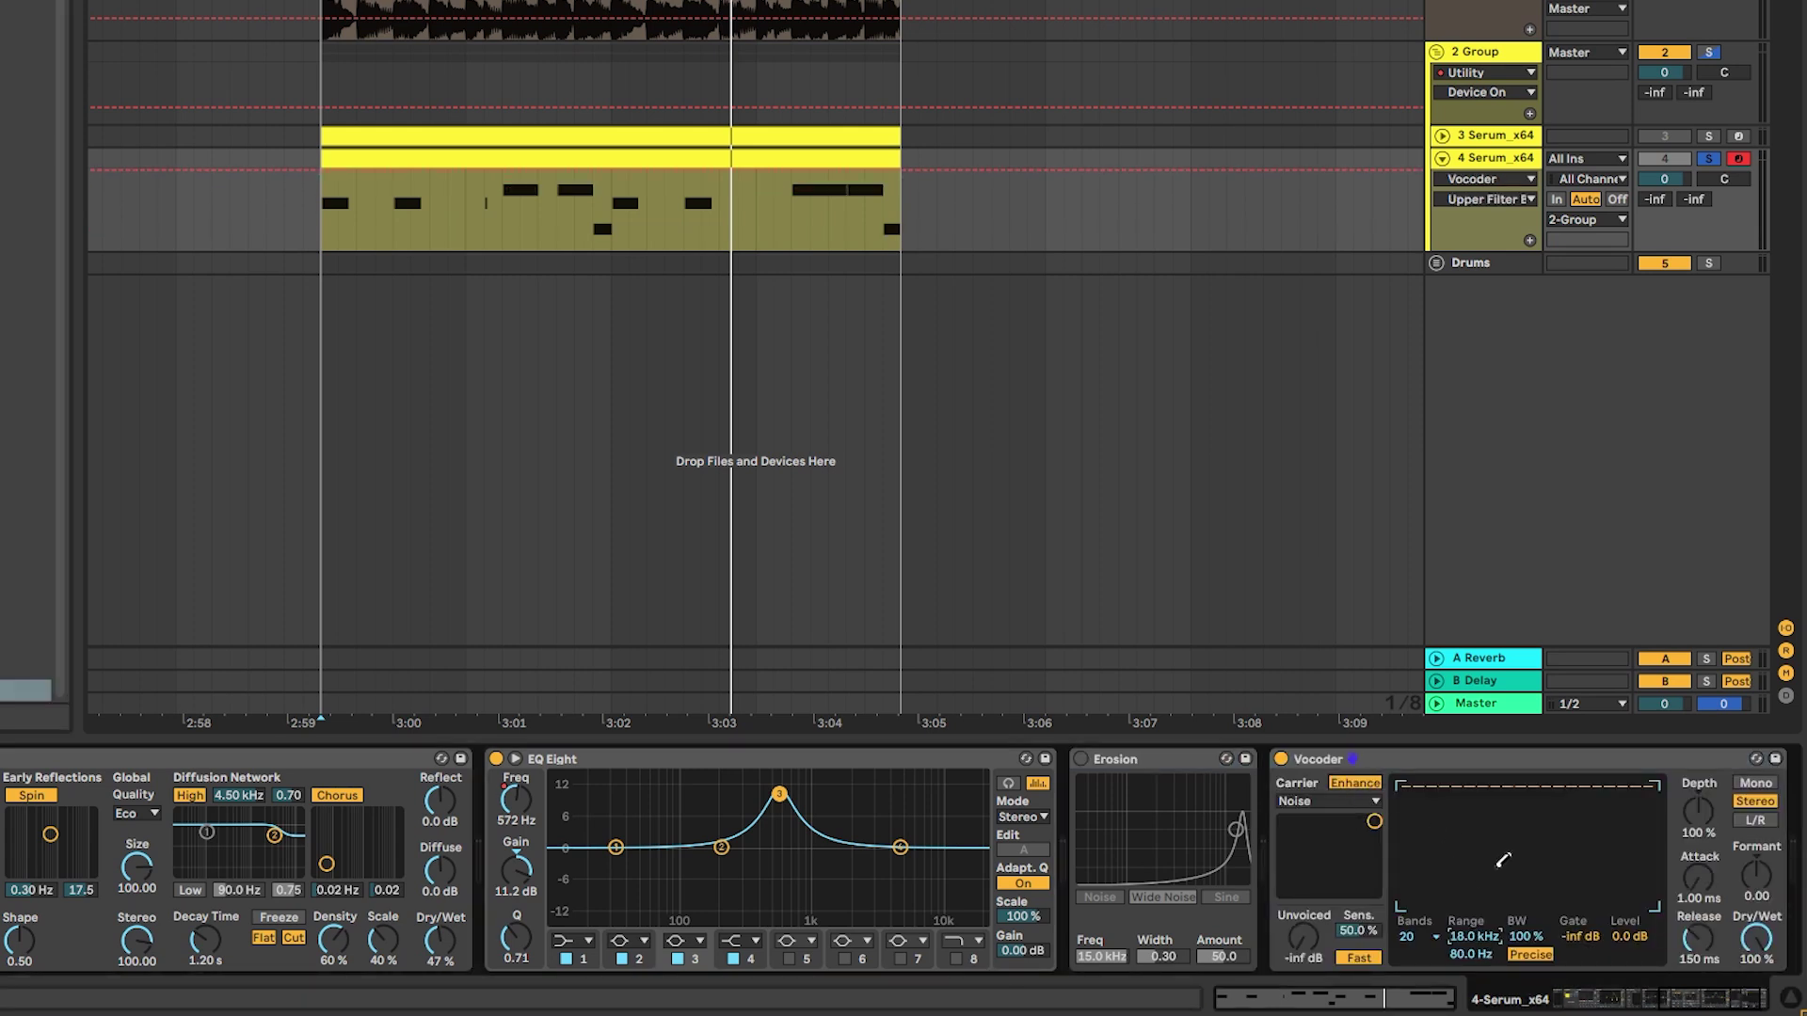
Silence the Vocoder's lower bands and raise its formant shift to 14.0 during playback
{"action": "key", "text": "space"}
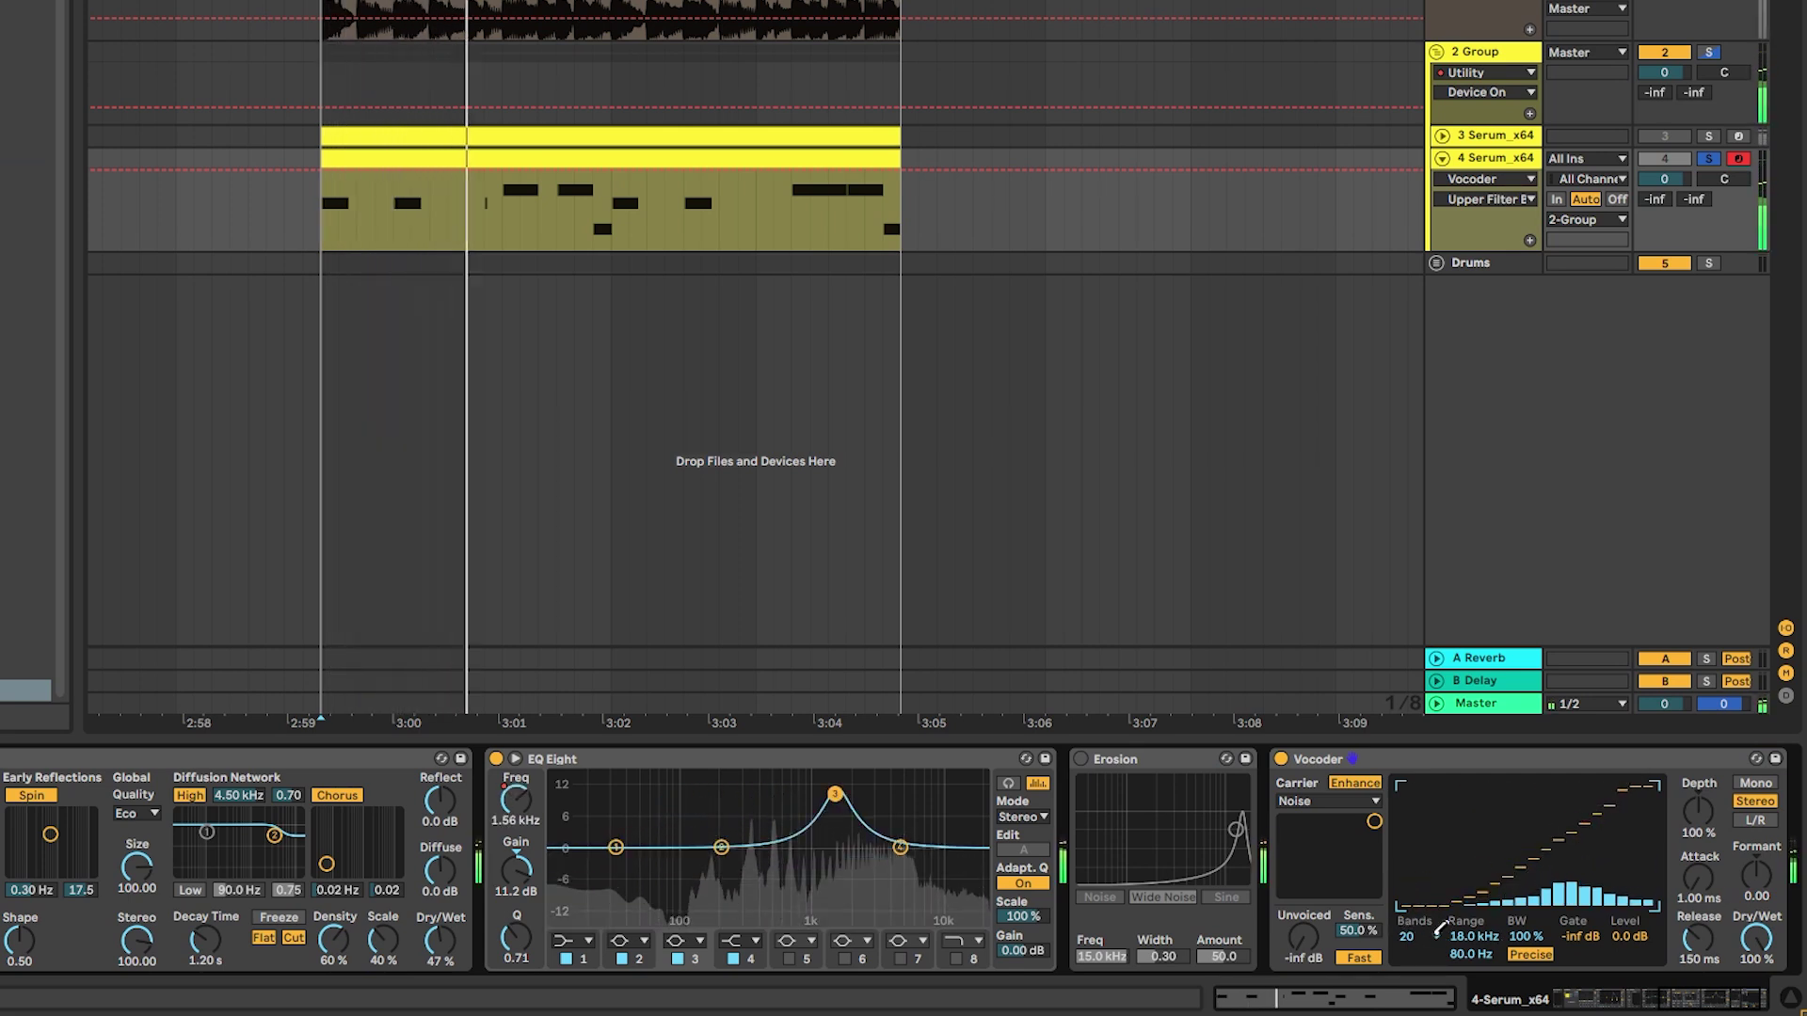
{"action": "key", "text": "space"}
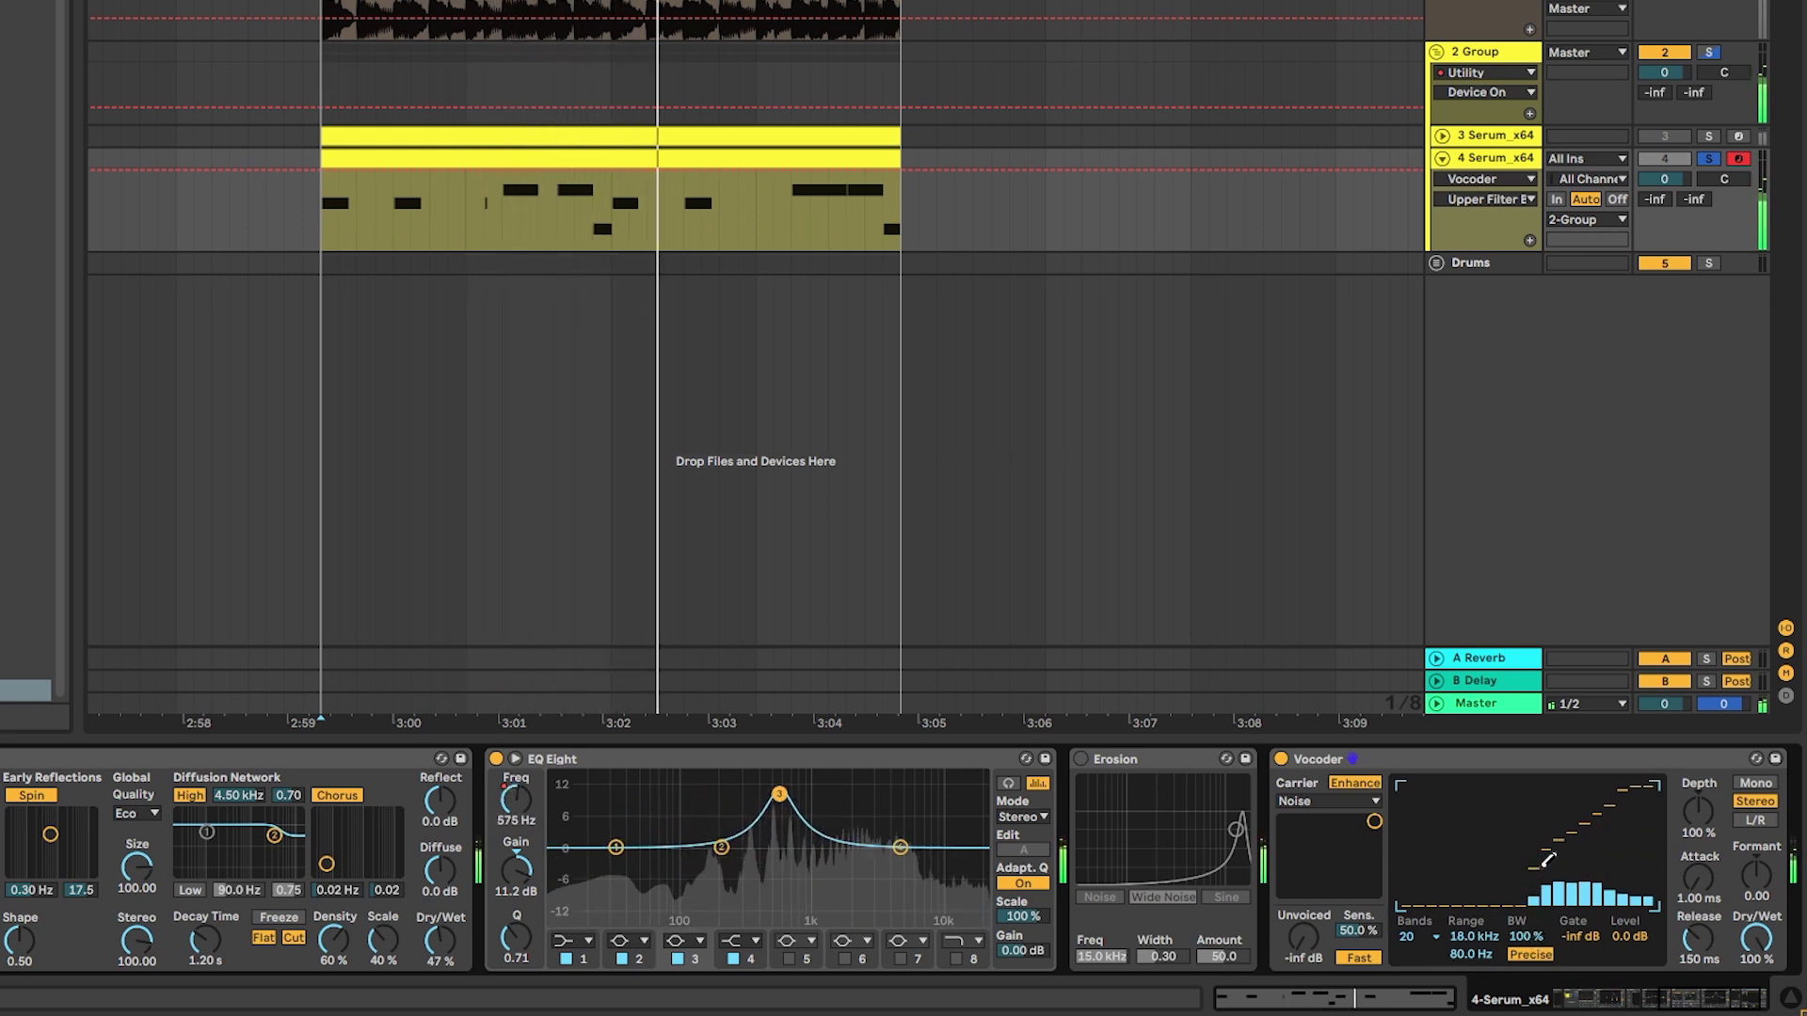
{"action": "left_click_drag", "start_coordinate": [1756, 875], "coordinate": [1756, 868]}
{"action": "key", "text": "space"}
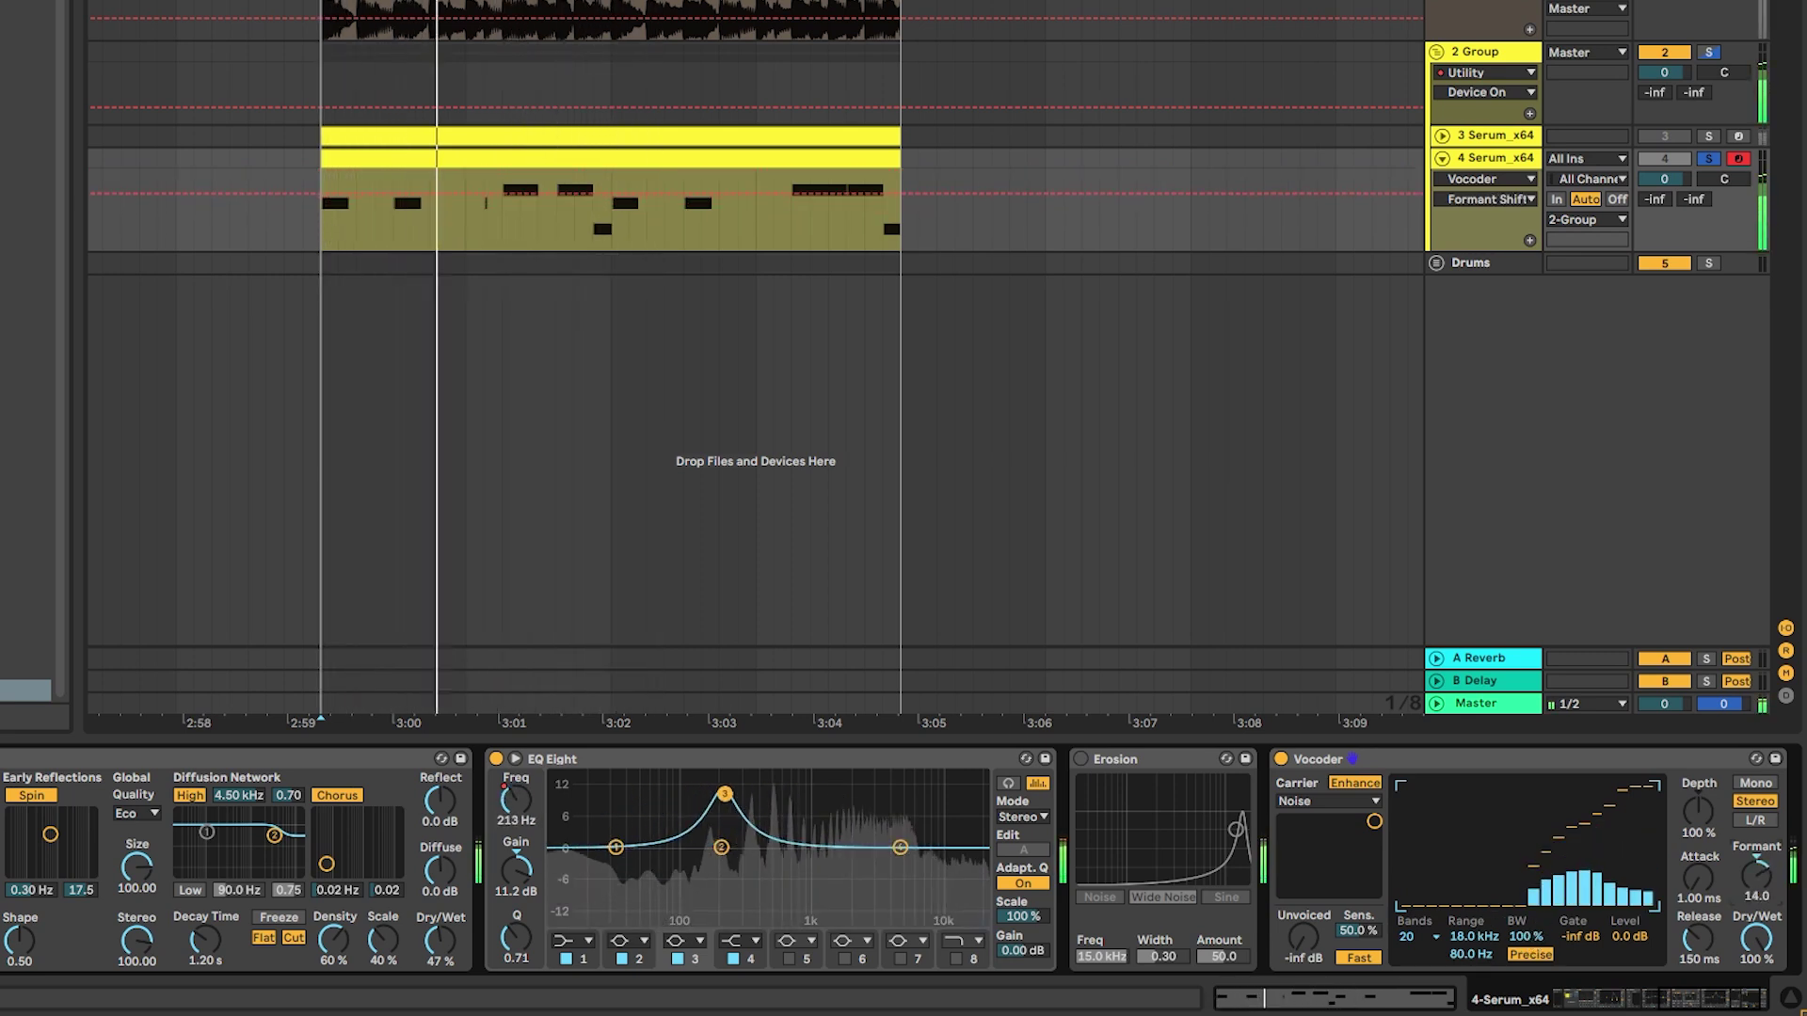
Set the Vocoder's release to 22.8 ms, dry/wet to 45% and formant shift to 18.6
{"action": "scroll", "coordinate": [1748, 946], "scroll_direction": "right", "scroll_amount": 3}
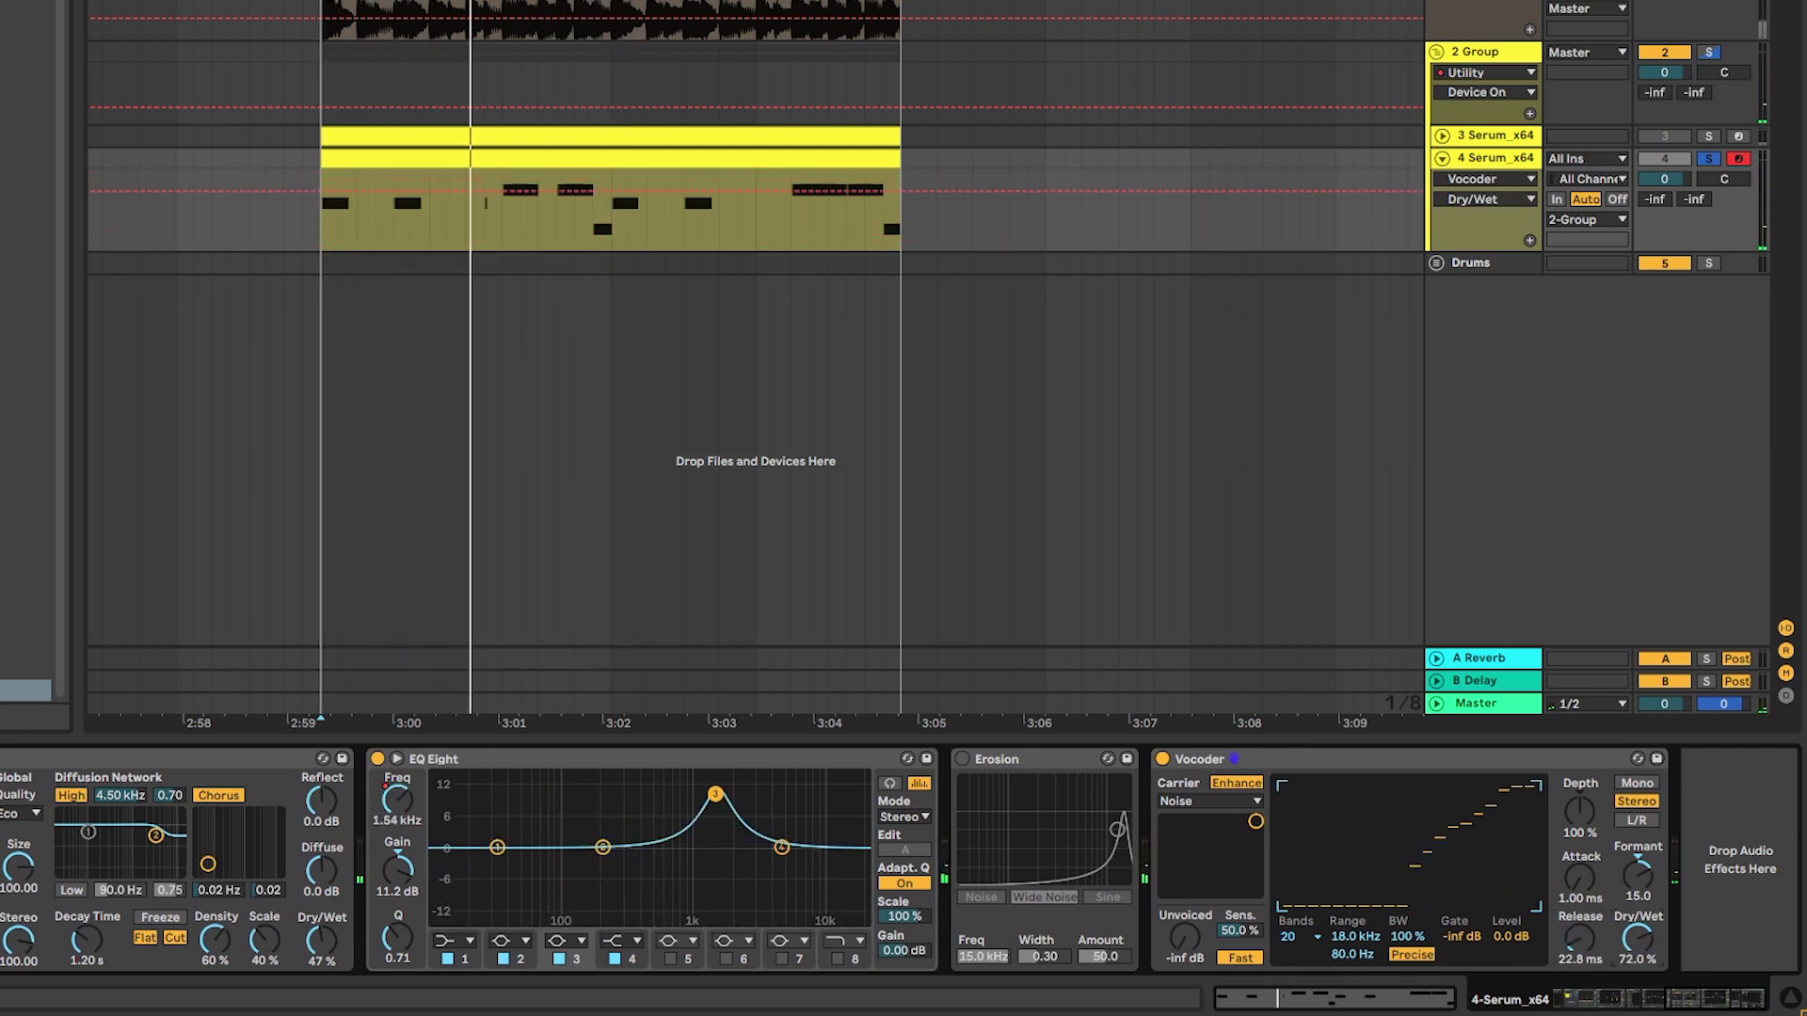
{"action": "key", "text": "space"}
{"action": "left_click_drag", "start_coordinate": [1638, 938], "coordinate": [1637, 973]}
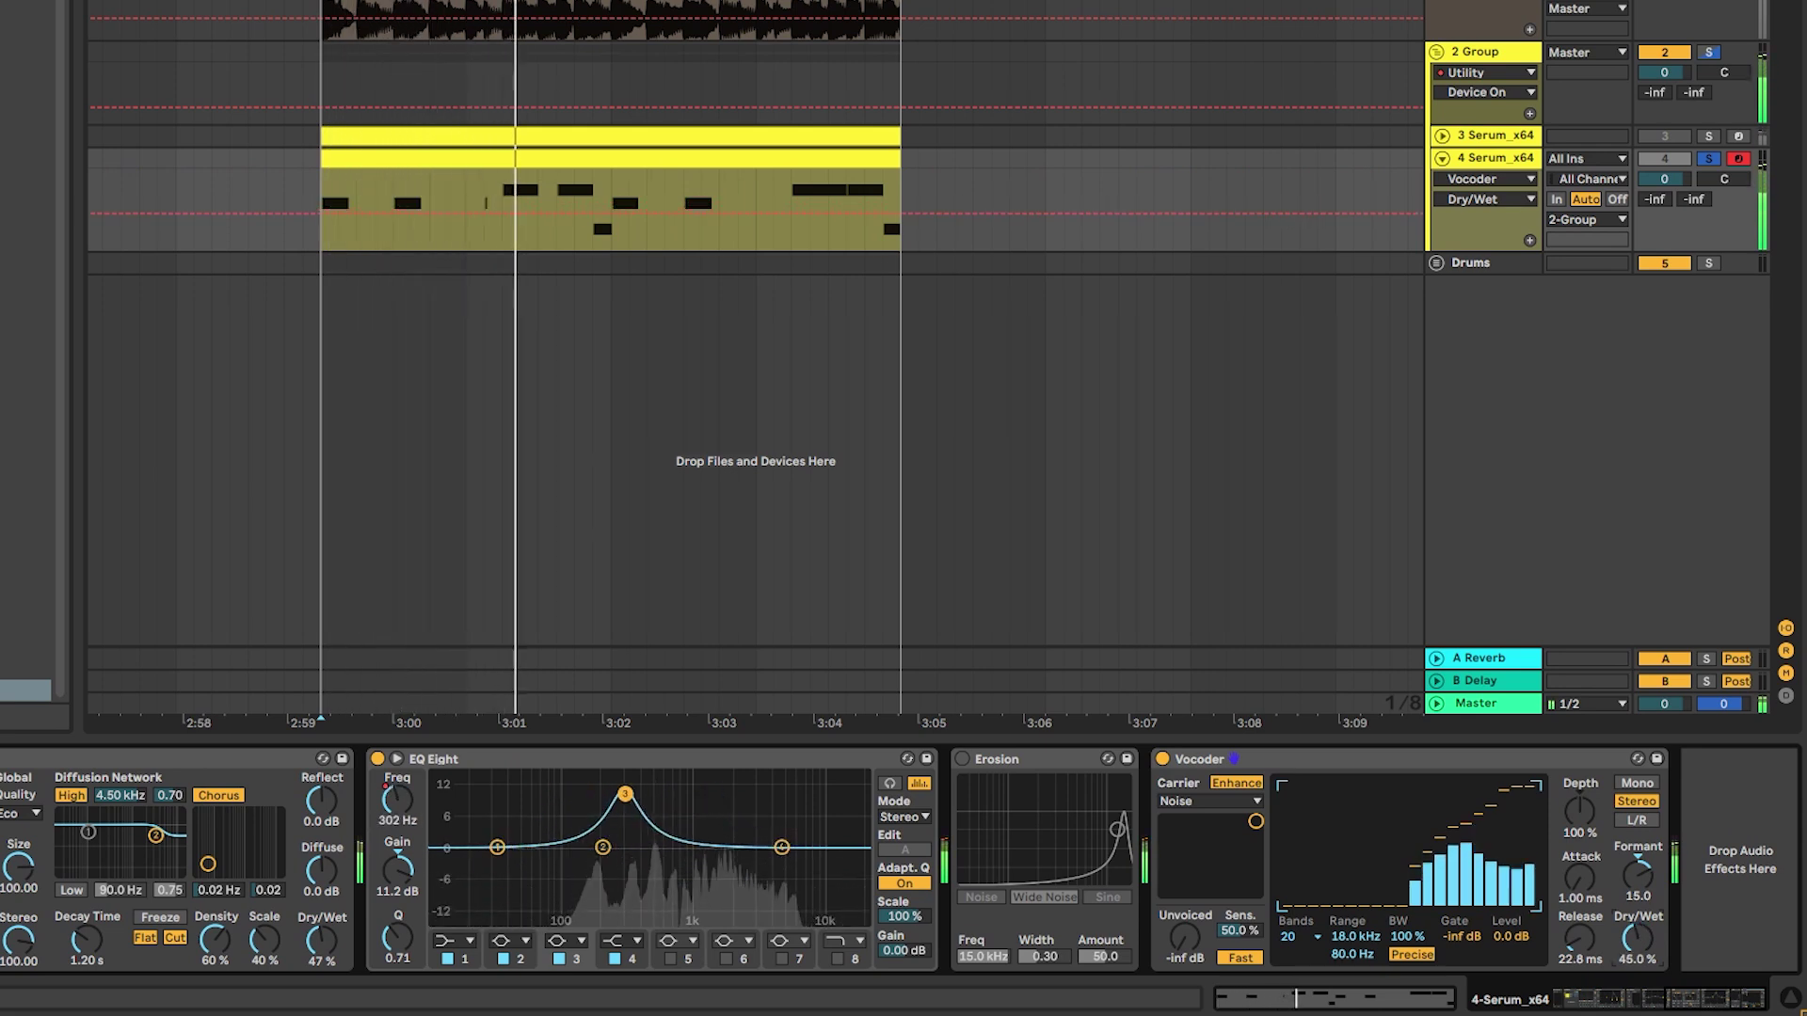
{"action": "left_click_drag", "start_coordinate": [1638, 877], "coordinate": [1638, 892]}
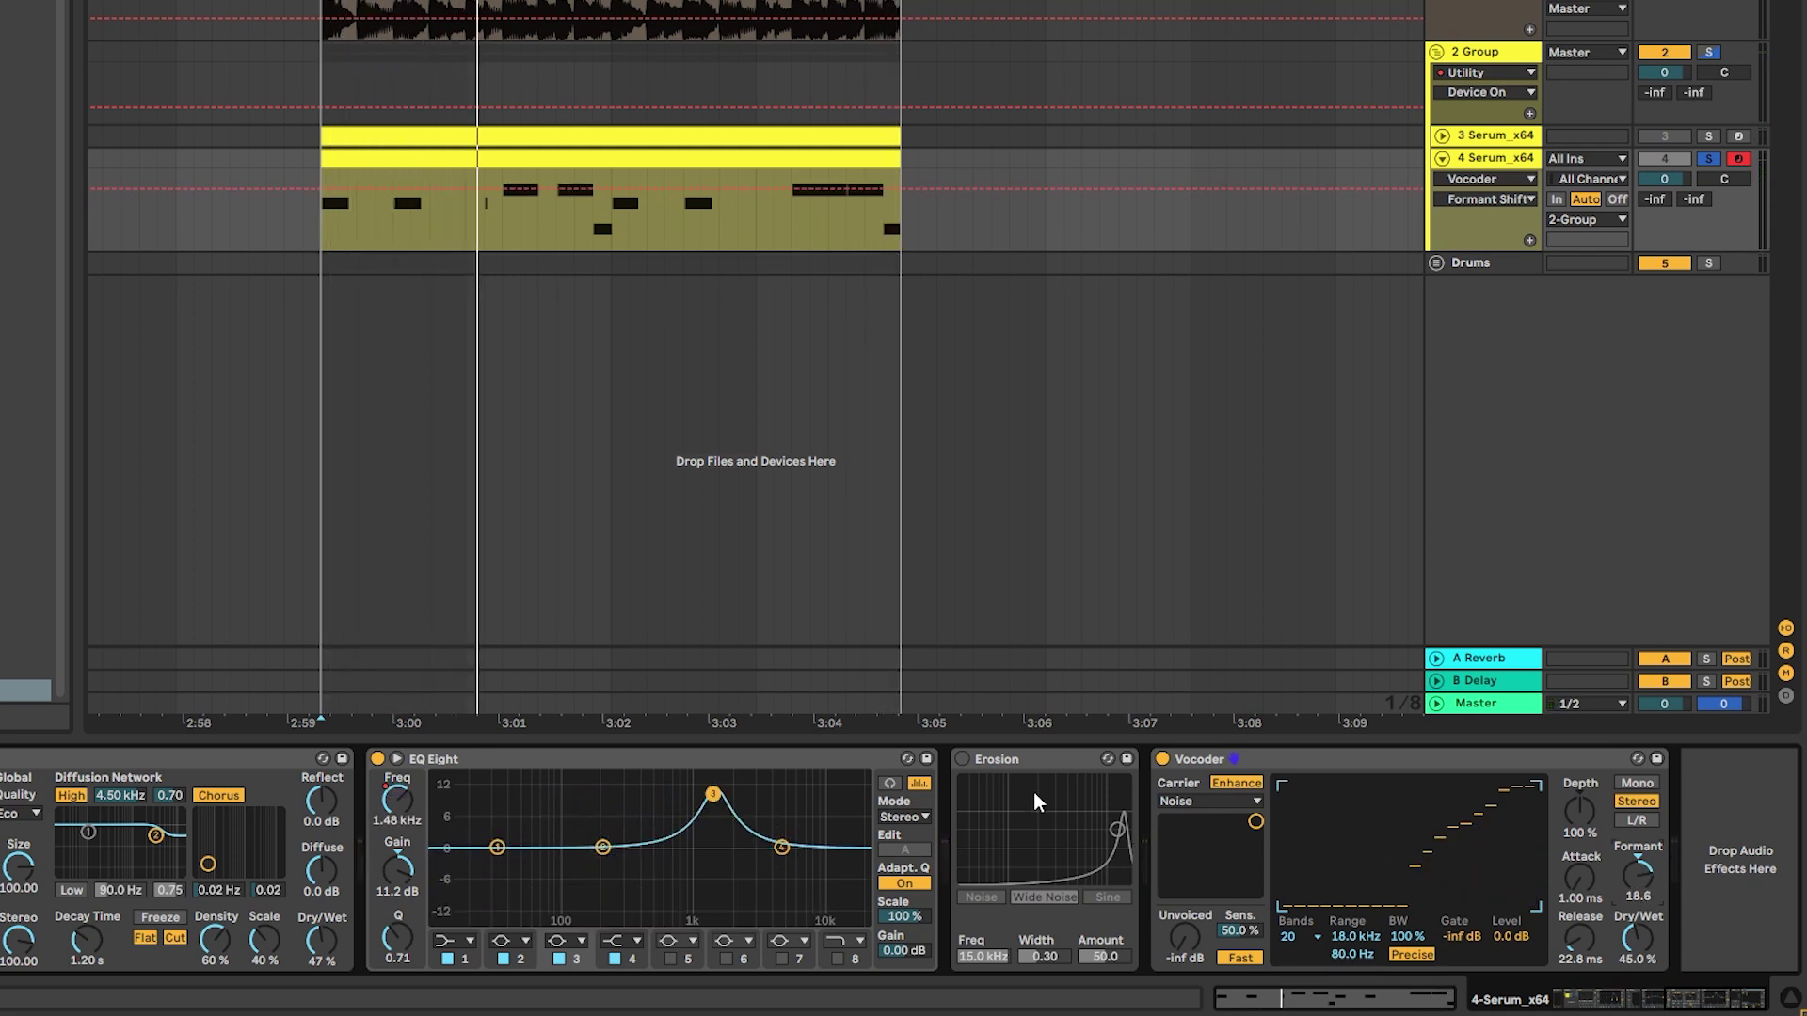
Re-enable Erosion with frequency 11.4 kHz, width 0.63 and amount 36.4, and lower the Vocoder's dry/wet to 30.5%
{"action": "left_click", "coordinate": [962, 759]}
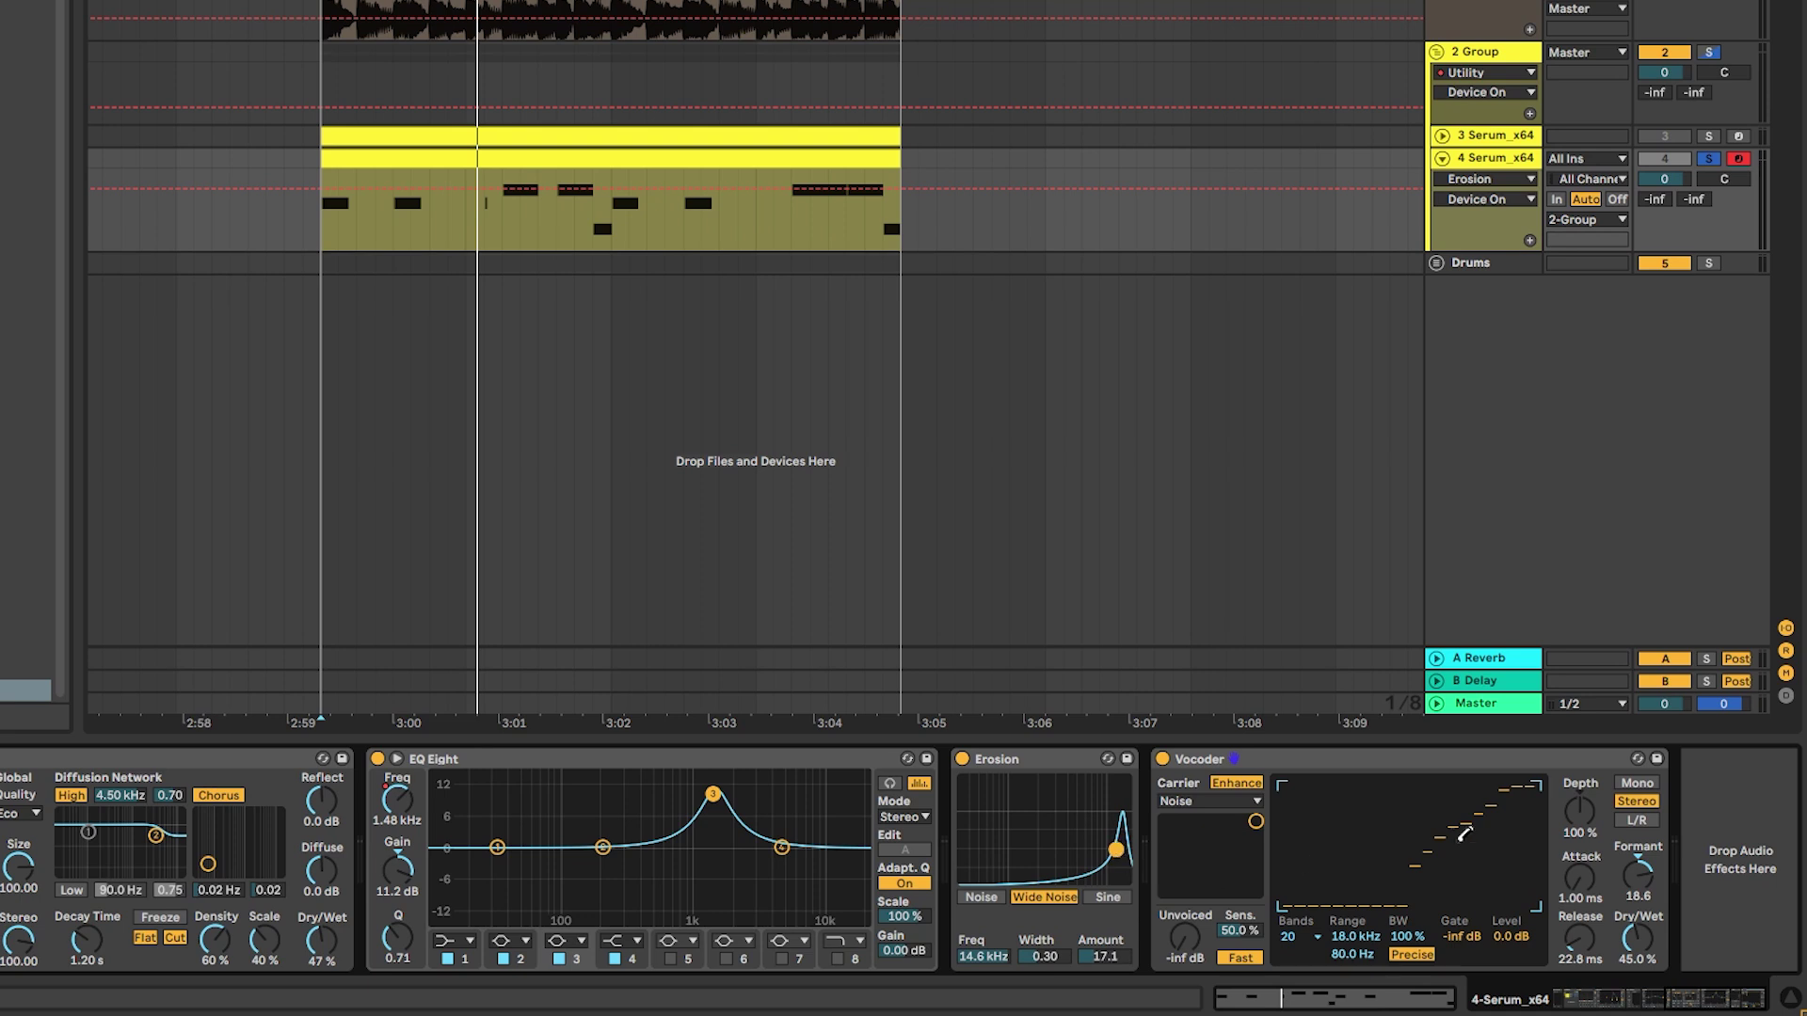
{"action": "key", "text": "space"}
{"action": "left_click_drag", "start_coordinate": [1116, 850], "coordinate": [1109, 836]}
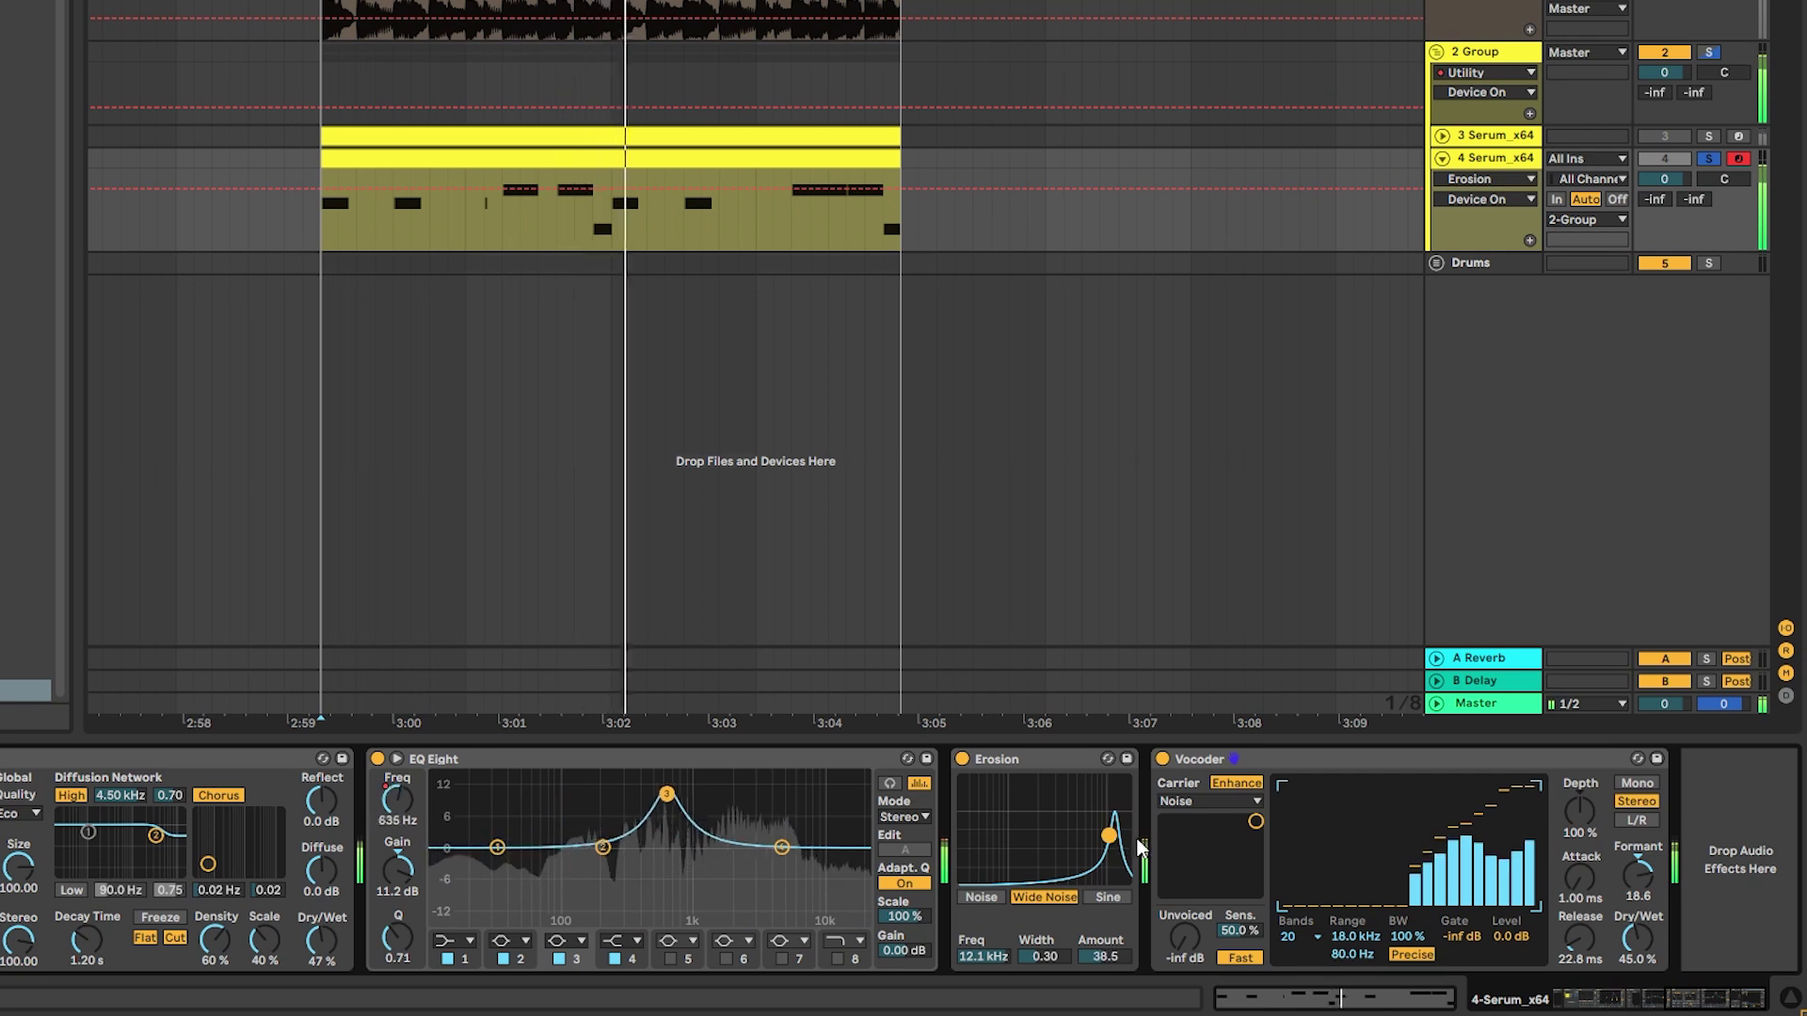
{"action": "left_click_drag", "start_coordinate": [1637, 939], "coordinate": [1637, 950]}
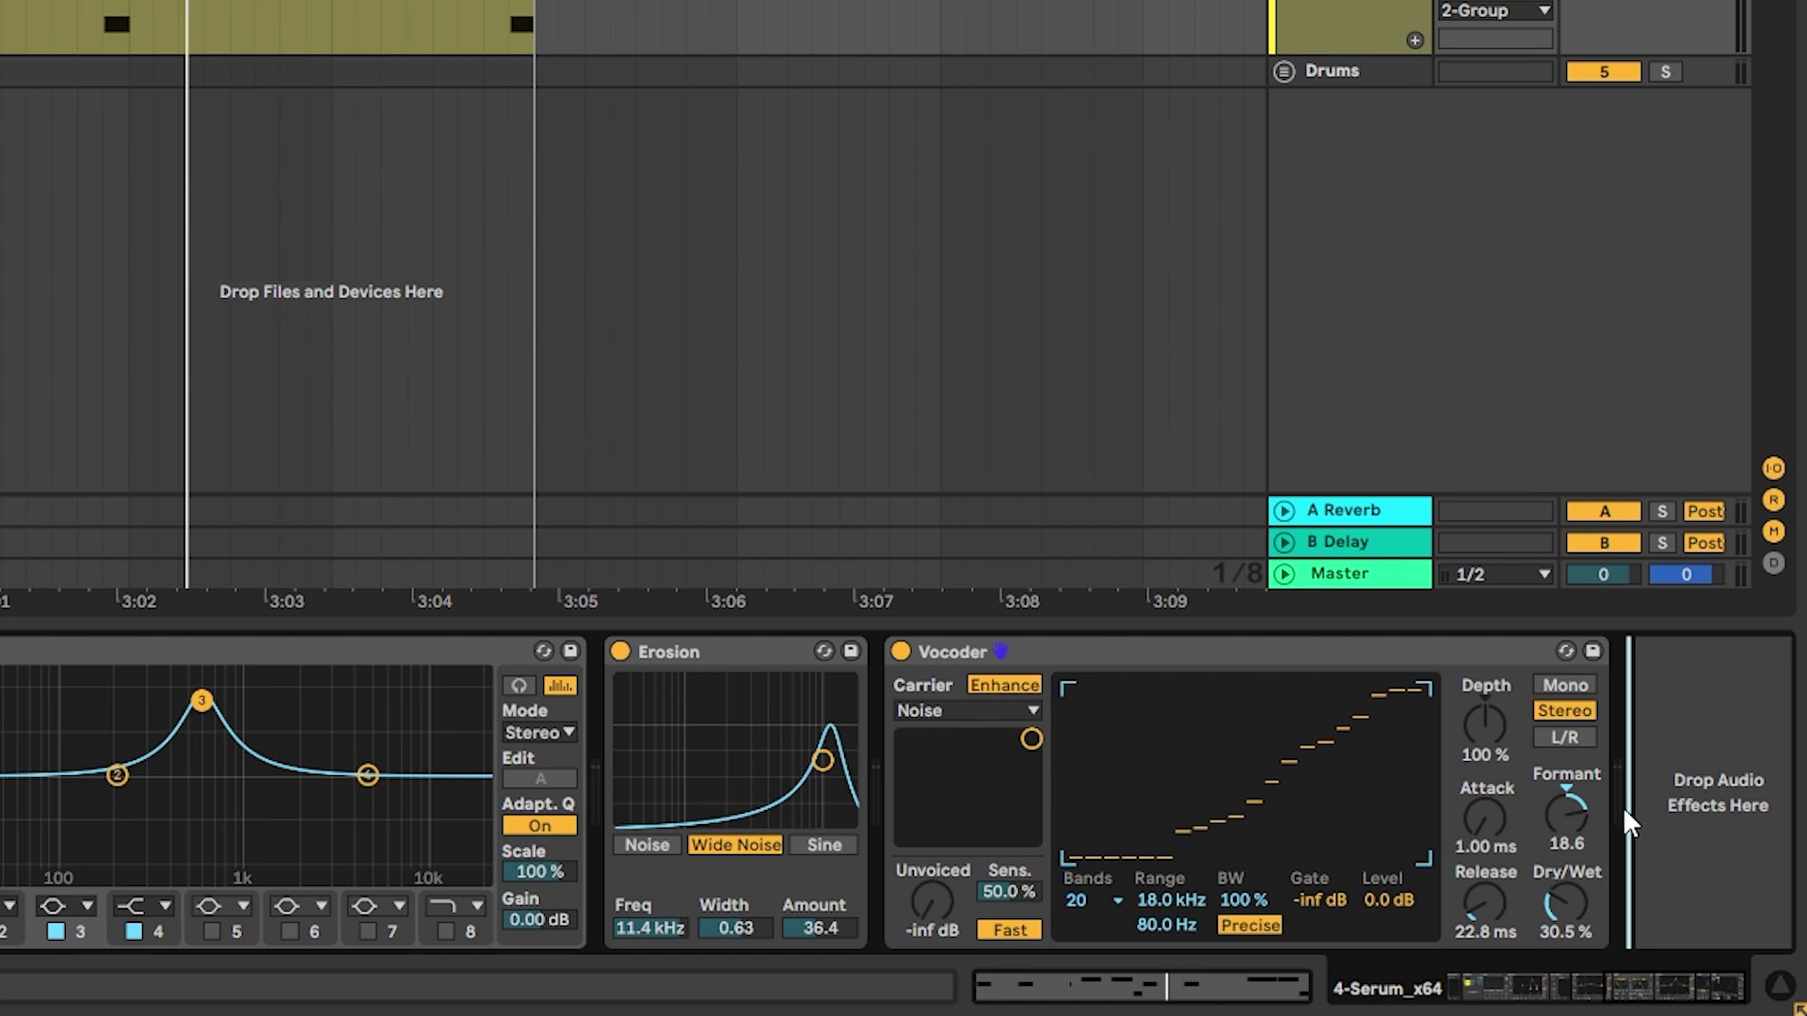
Add an Auto Pan after the Vocoder and automate its amount to ramp from 0% to 87.3% leading into the last long notes
{"action": "key", "text": "Return"}
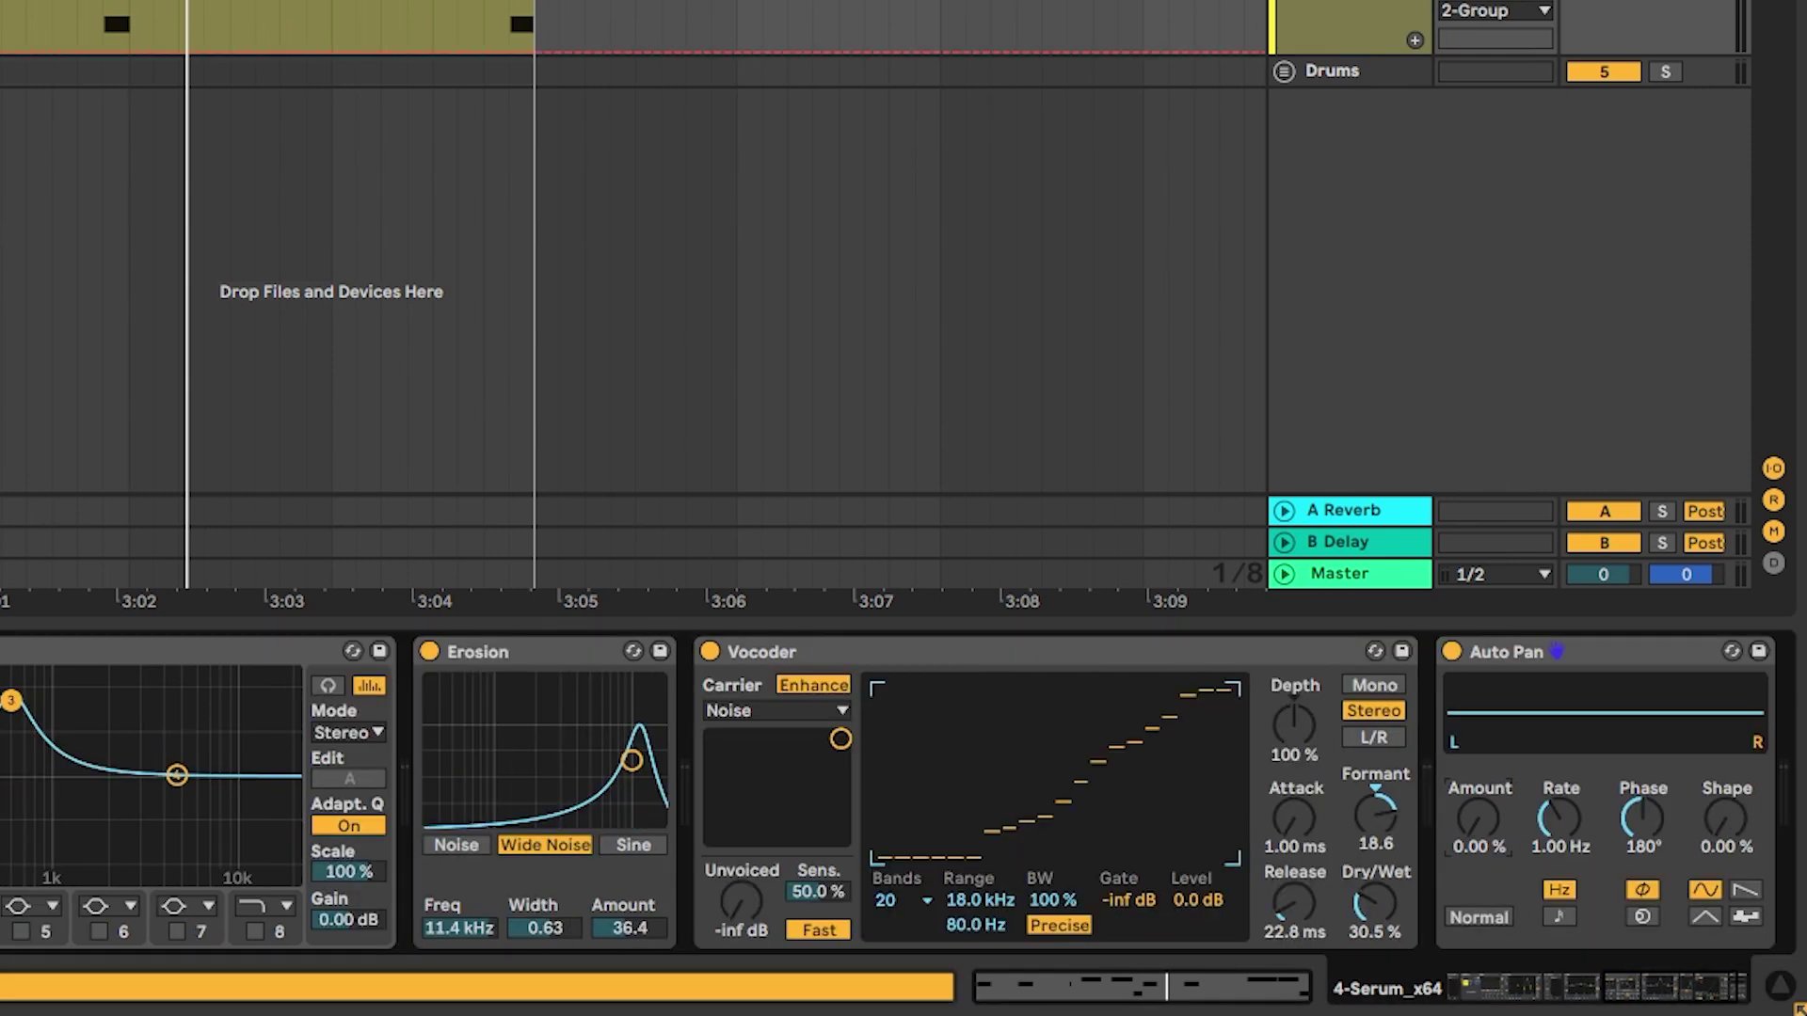
{"action": "left_click_drag", "start_coordinate": [1479, 817], "coordinate": [1479, 779]}
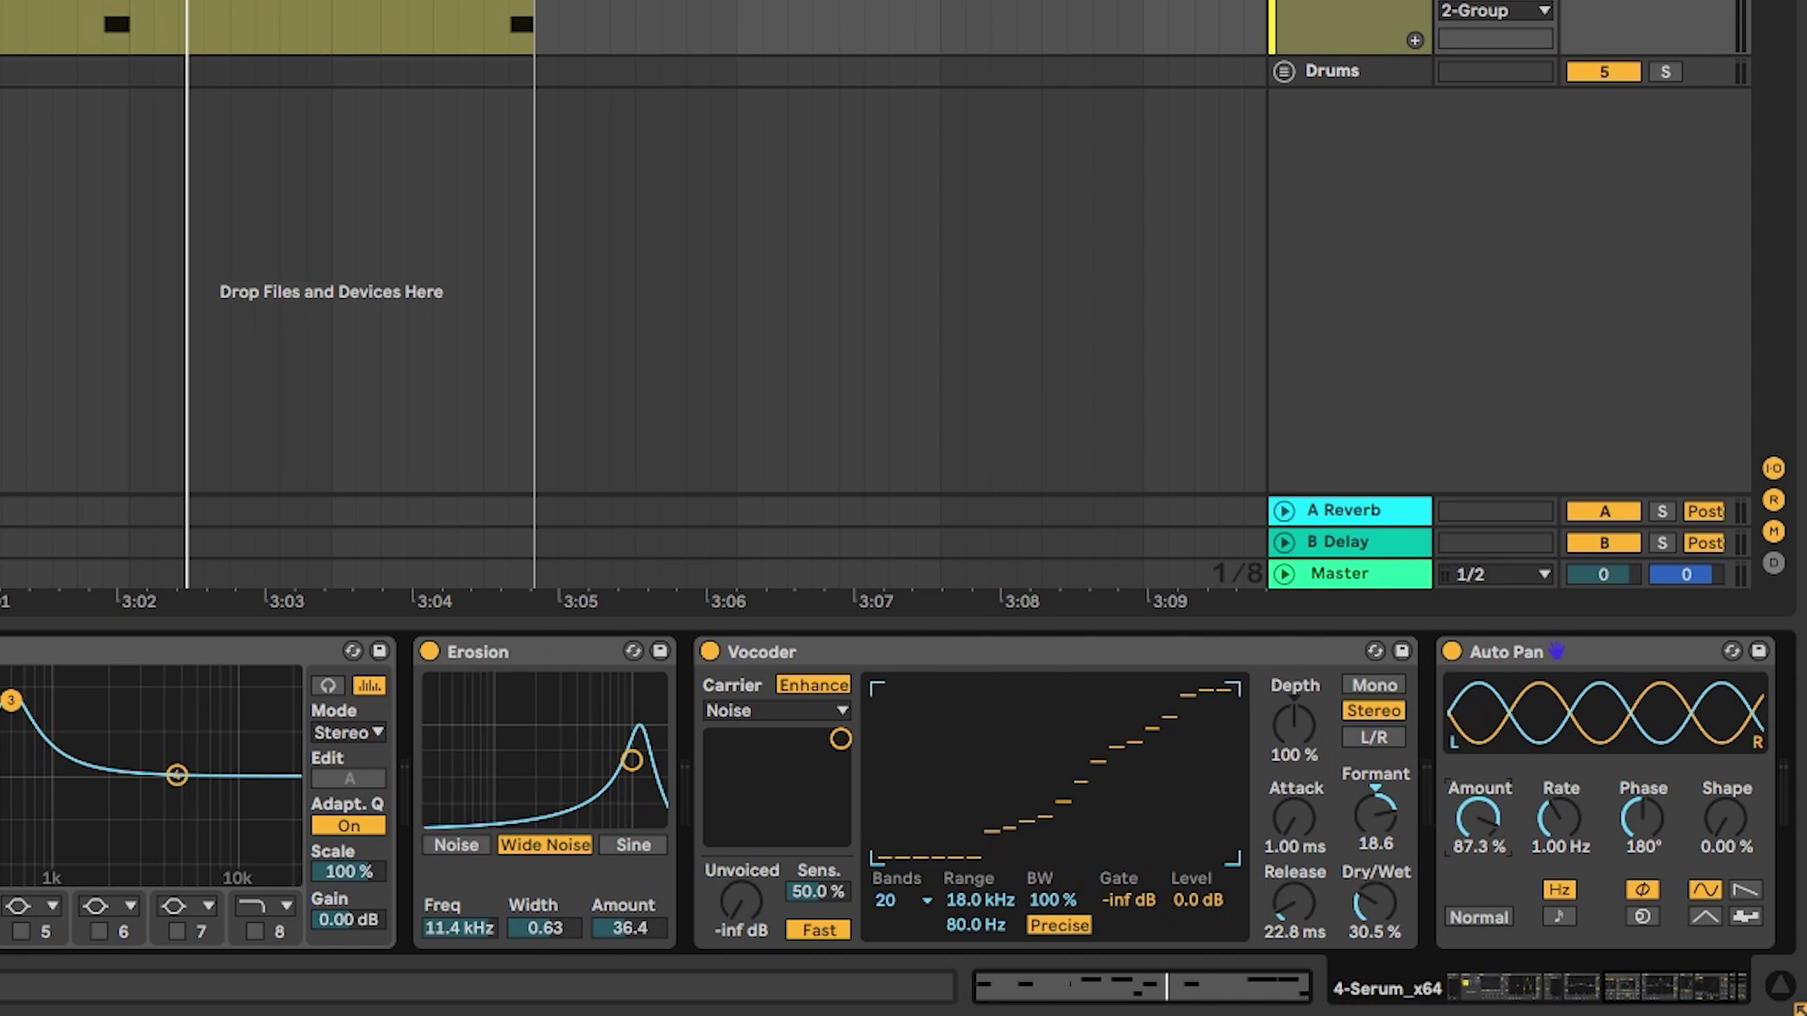
{"action": "right_click", "coordinate": [1465, 821]}
{"action": "left_click", "coordinate": [1511, 835]}
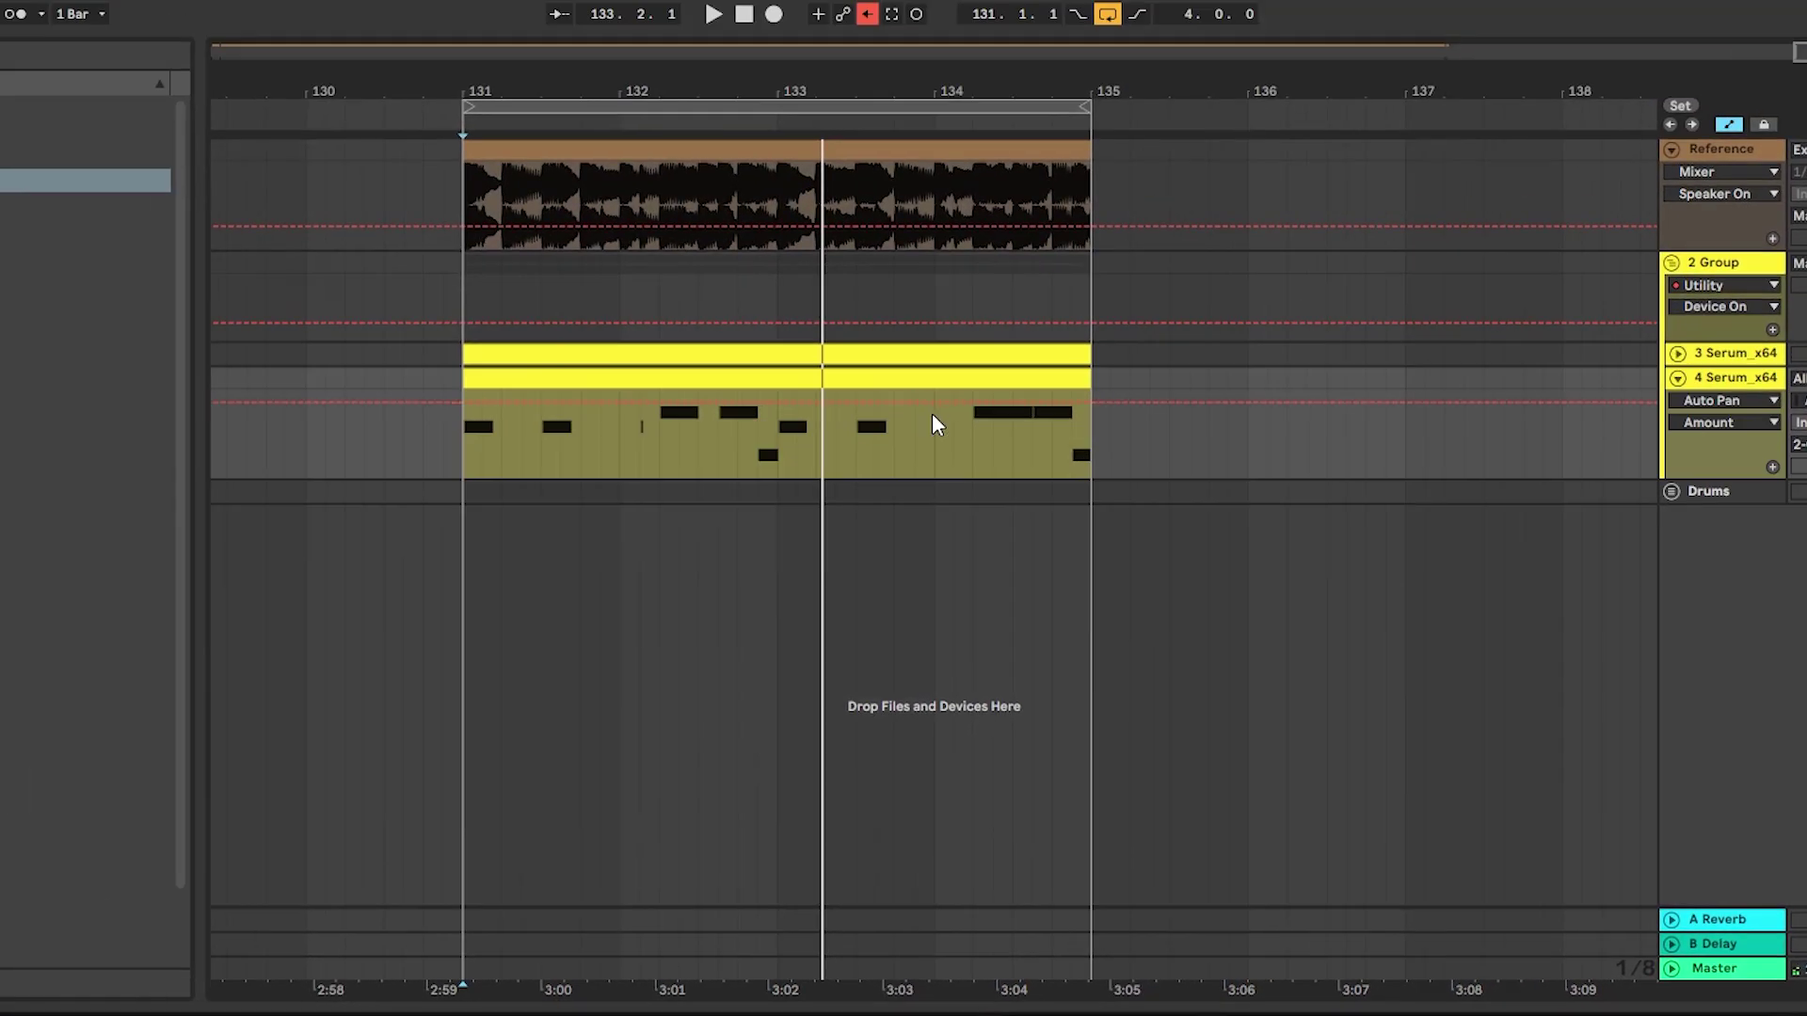
{"action": "left_click_drag", "start_coordinate": [934, 403], "coordinate": [894, 477]}
{"action": "left_click_drag", "start_coordinate": [933, 411], "coordinate": [972, 403]}
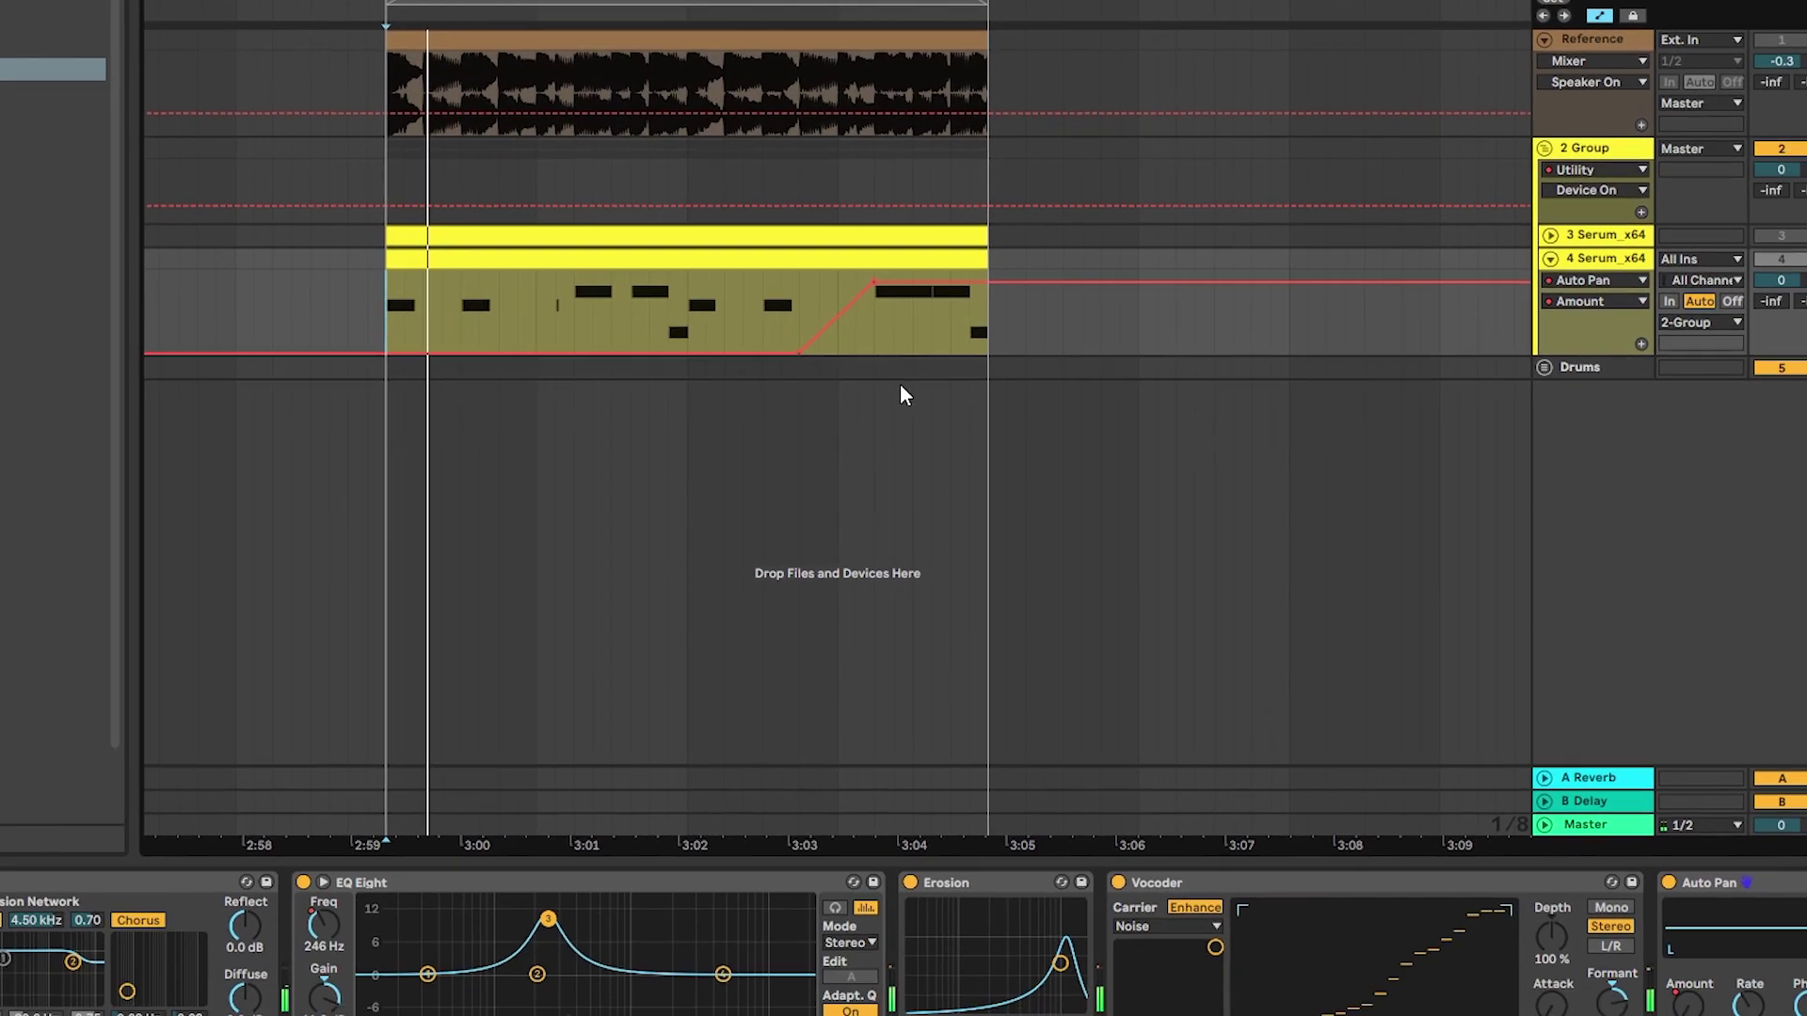
Sync the Auto Pan to tempo with rate 1/8, phase 0° and offset 189°, and audition the loop
{"action": "left_click", "coordinate": [997, 454]}
{"action": "left_click", "coordinate": [1625, 895]}
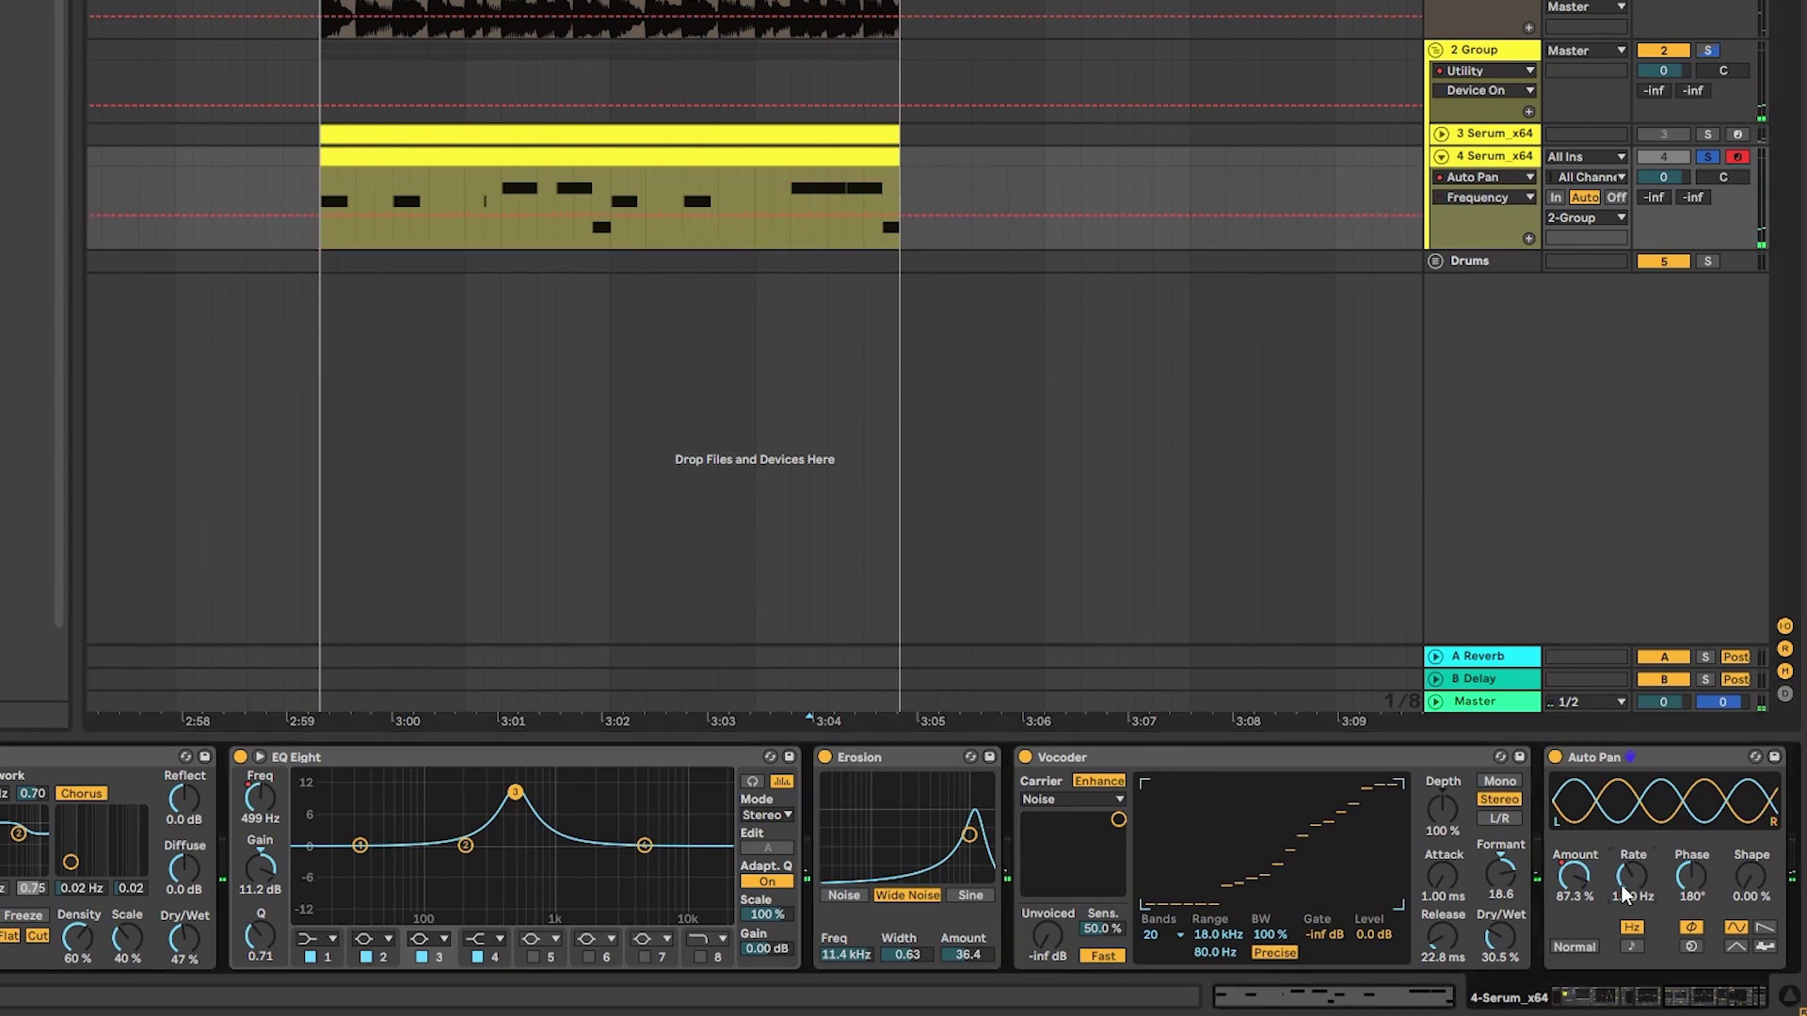
{"action": "double_click", "coordinate": [1687, 879]}
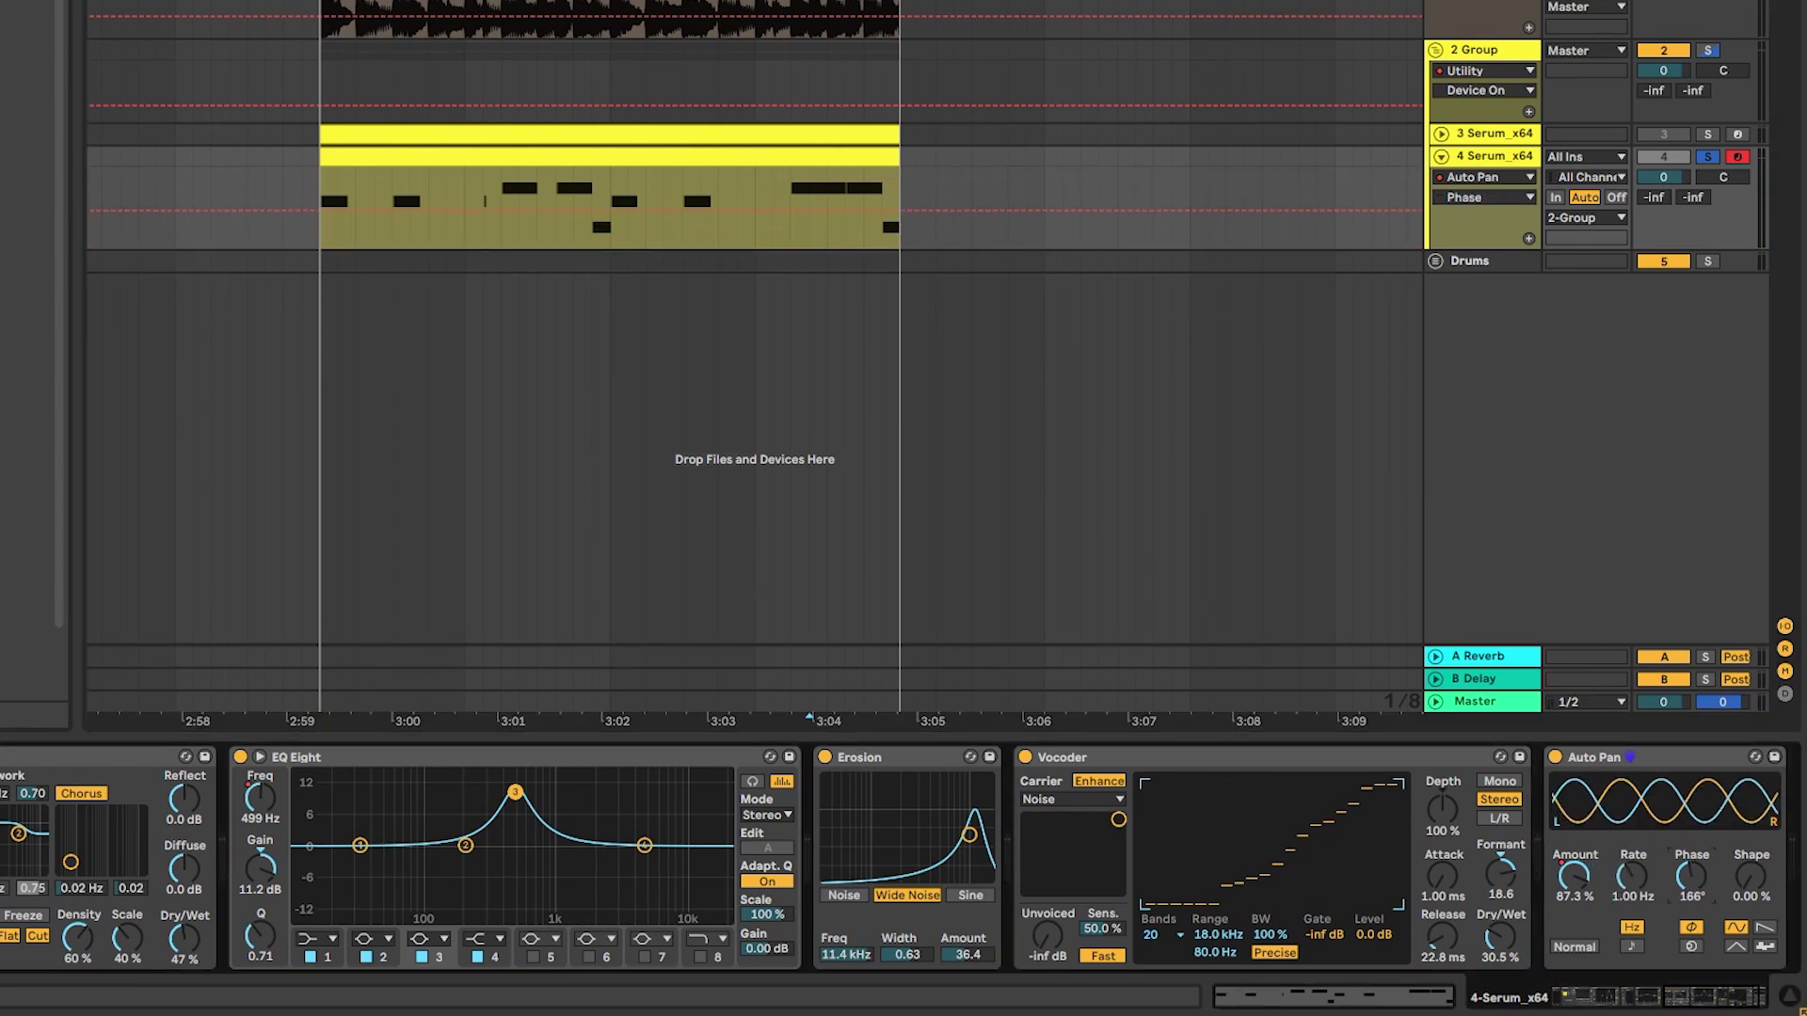
{"action": "left_click", "coordinate": [1633, 945]}
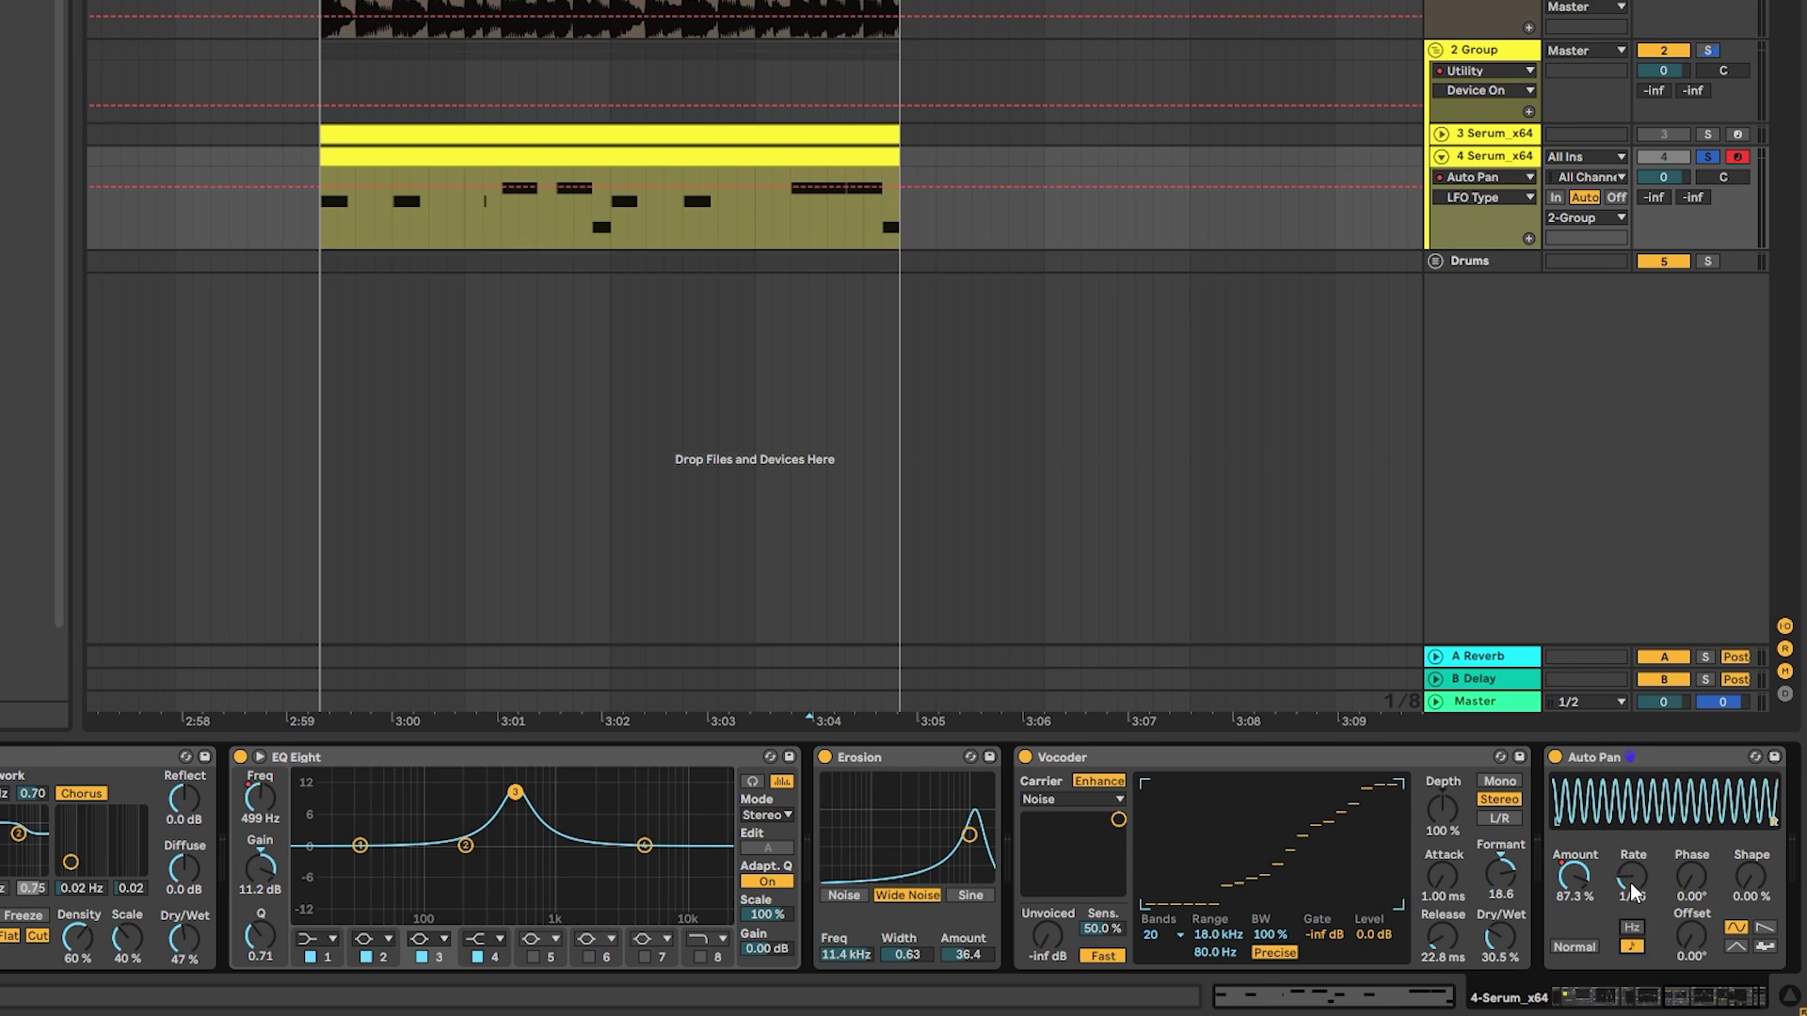
{"action": "left_click", "coordinate": [1728, 905]}
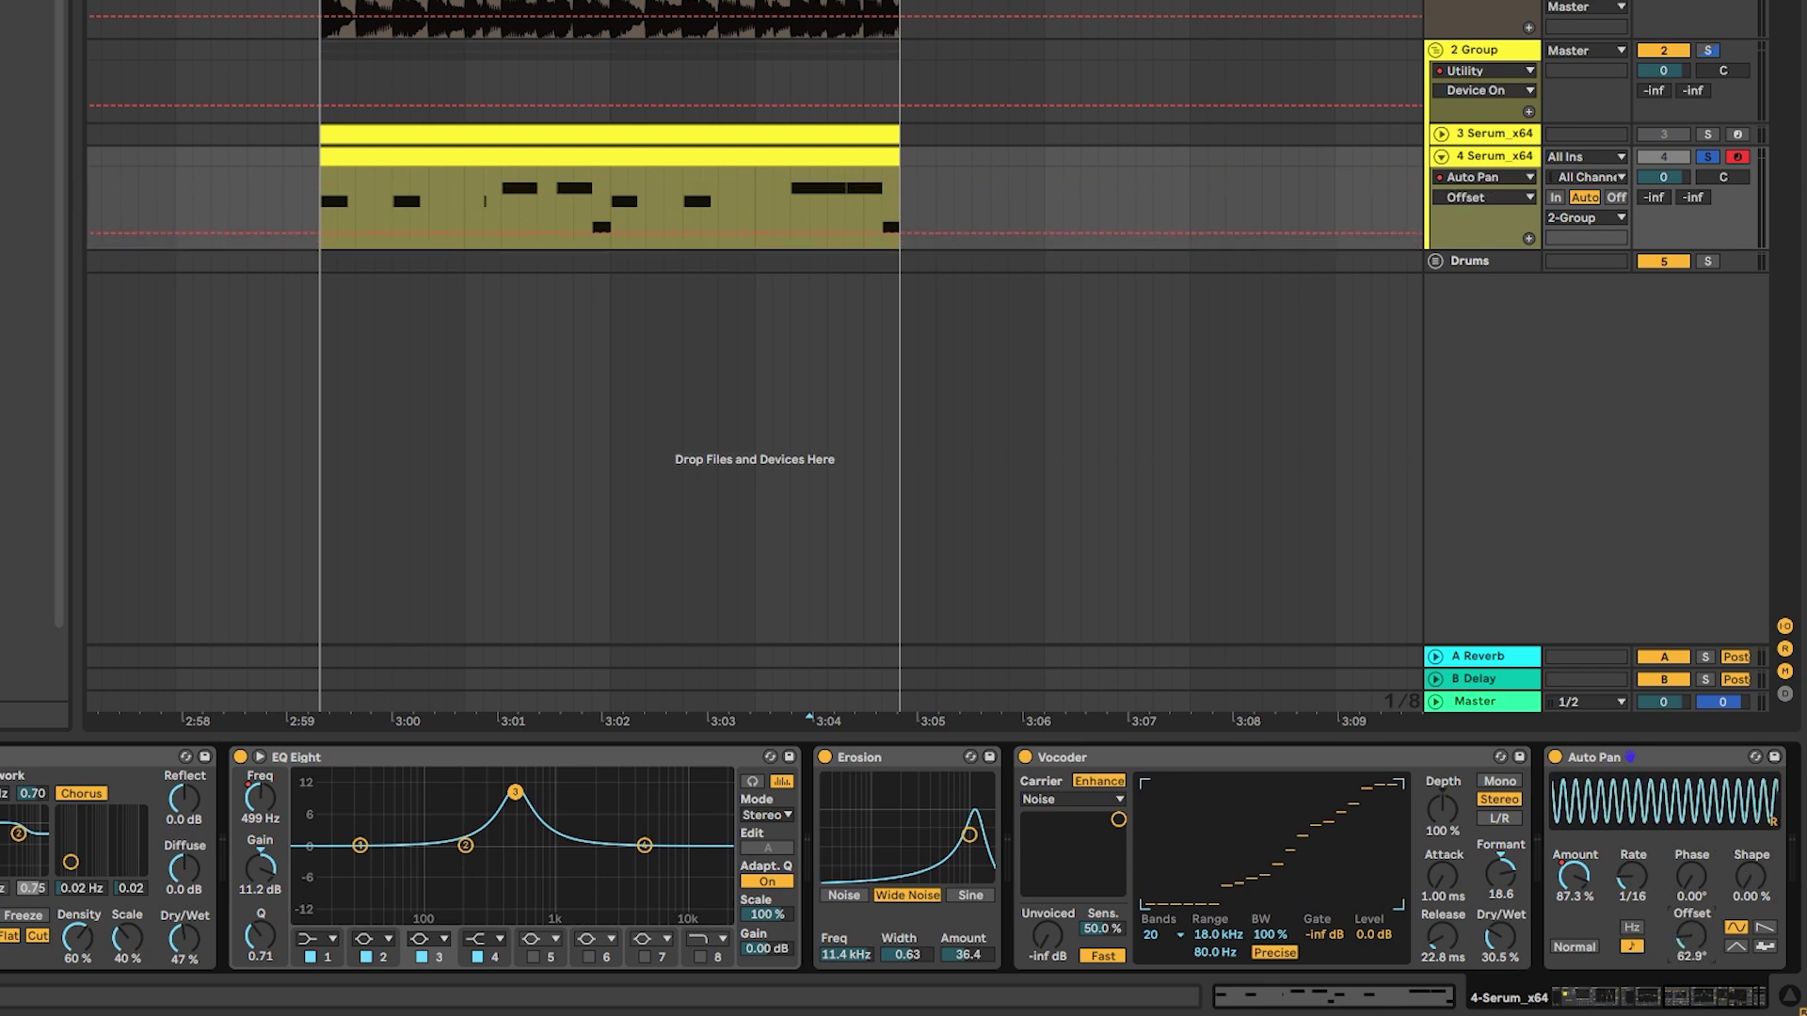
{"action": "key", "text": "space"}
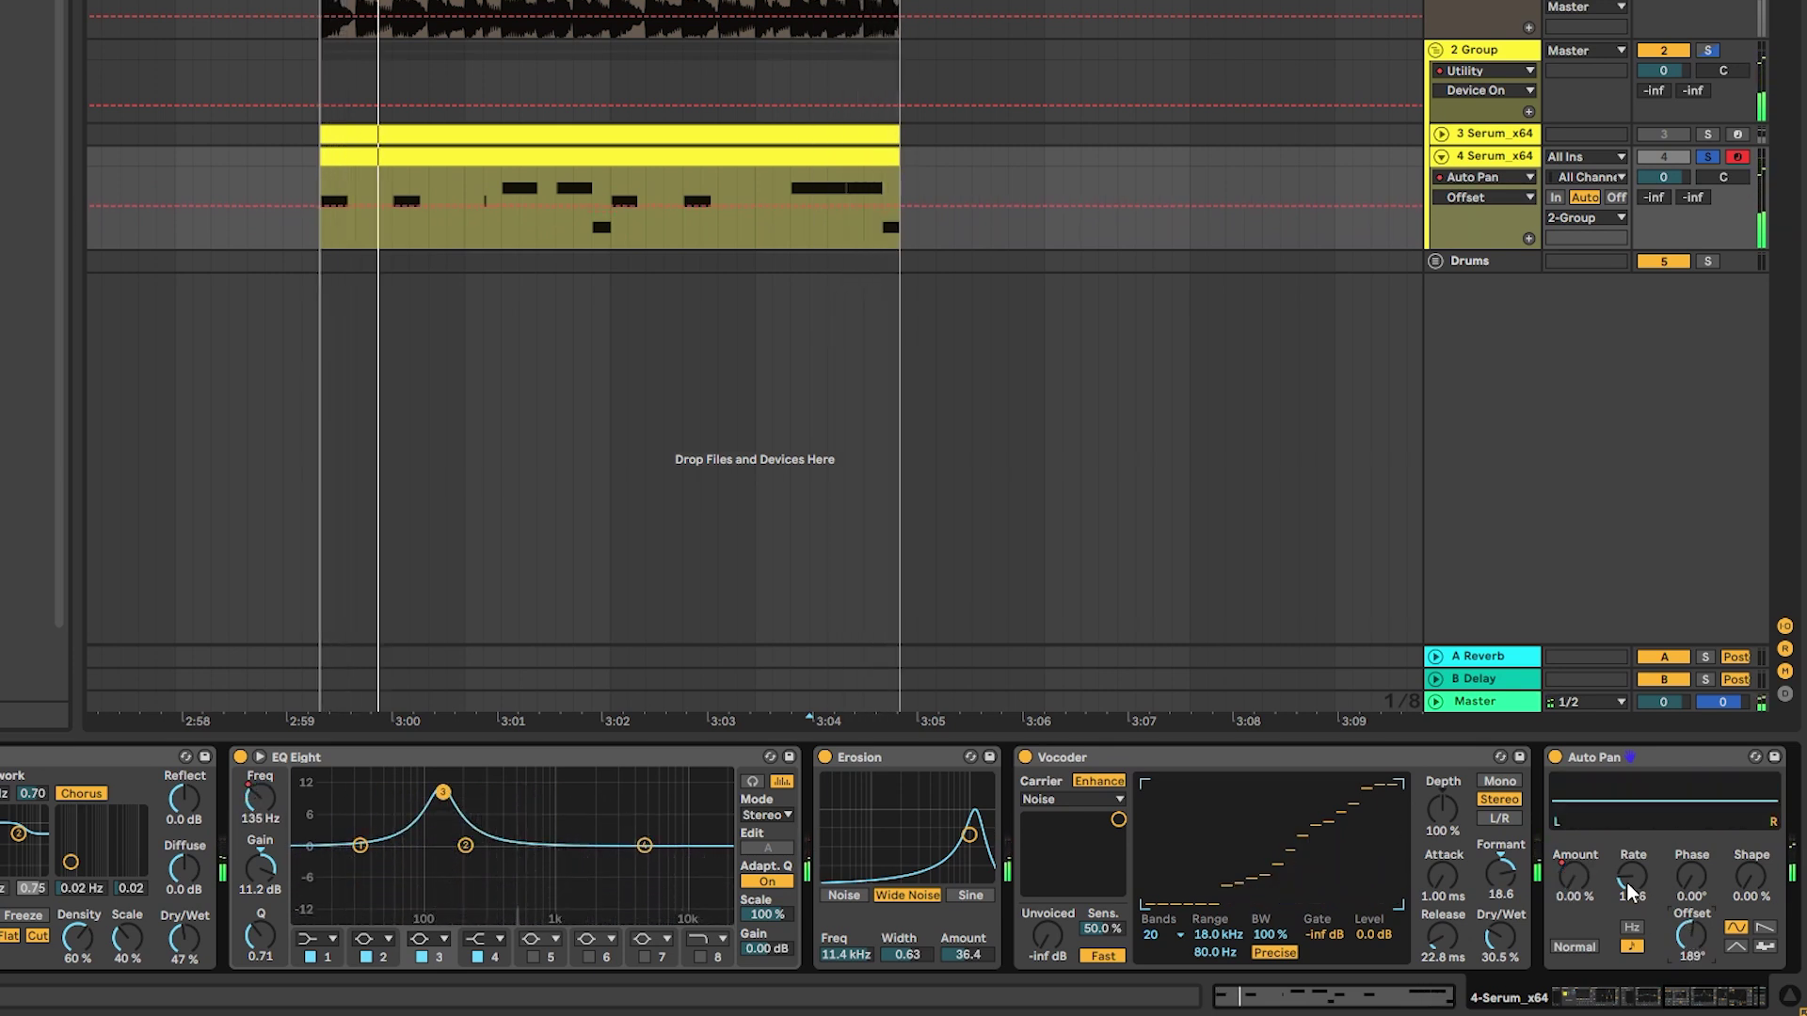
{"action": "key", "text": "space"}
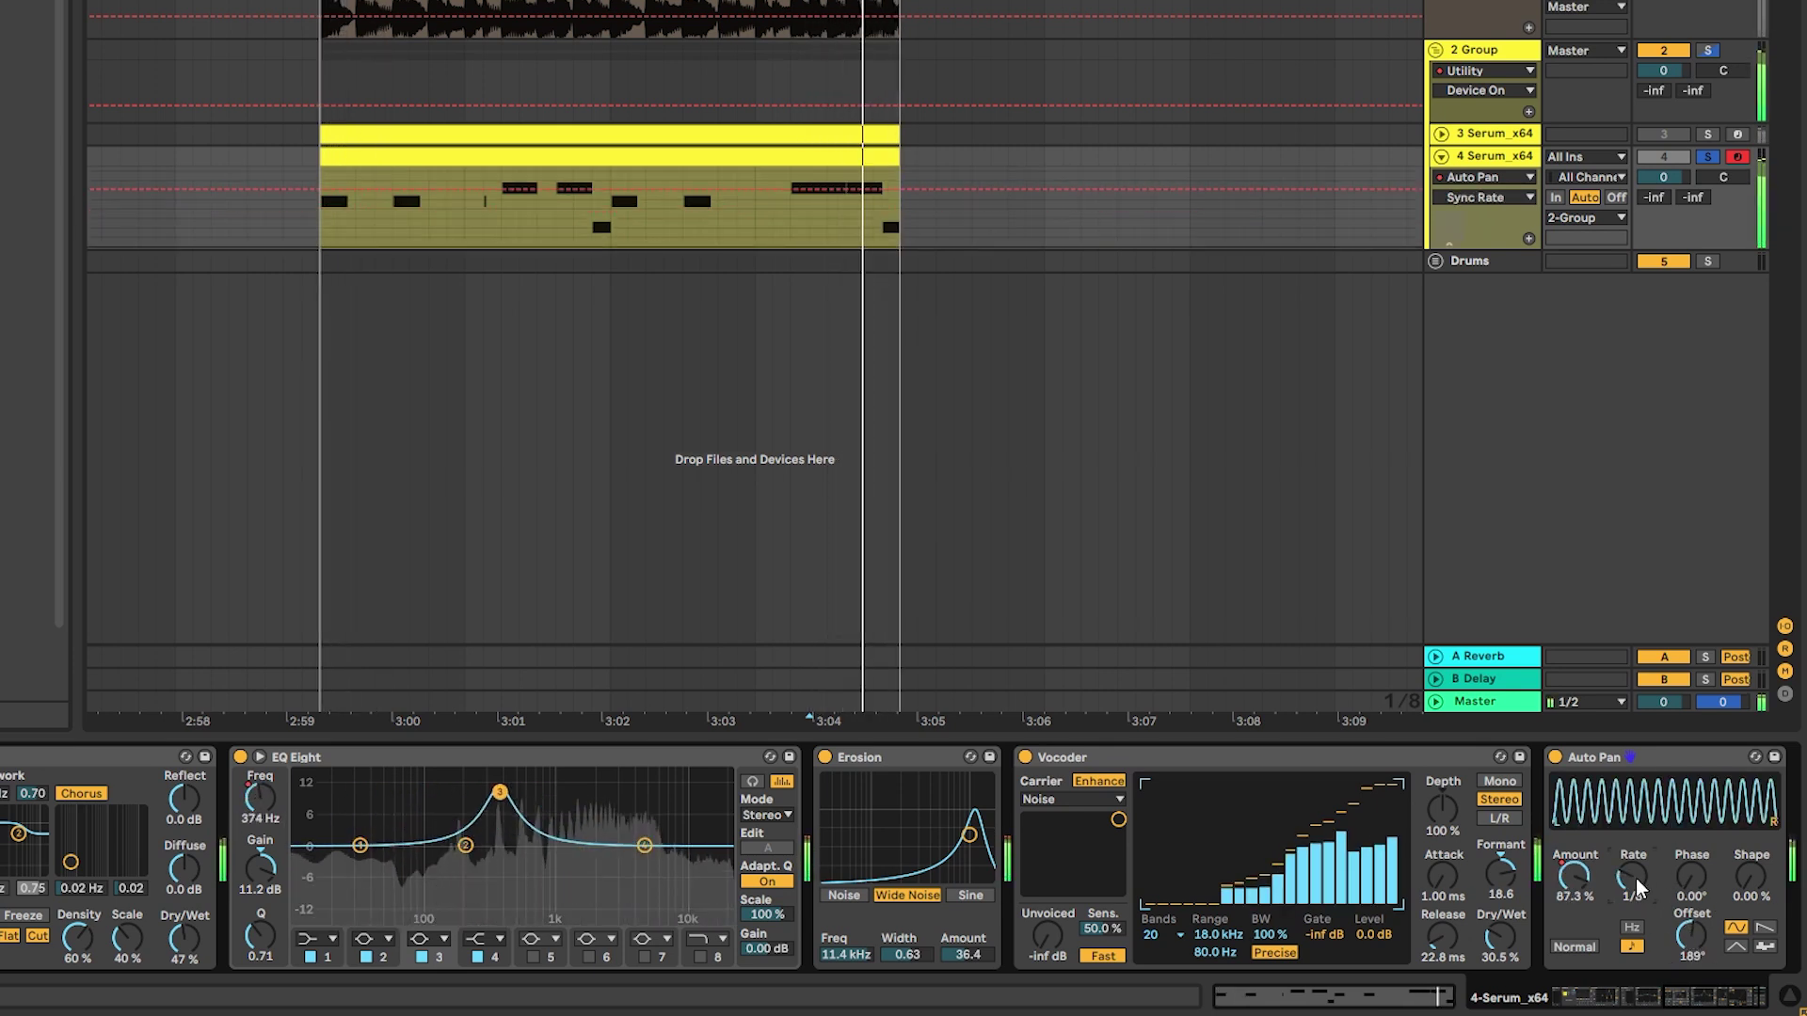
{"action": "left_click", "coordinate": [737, 226]}
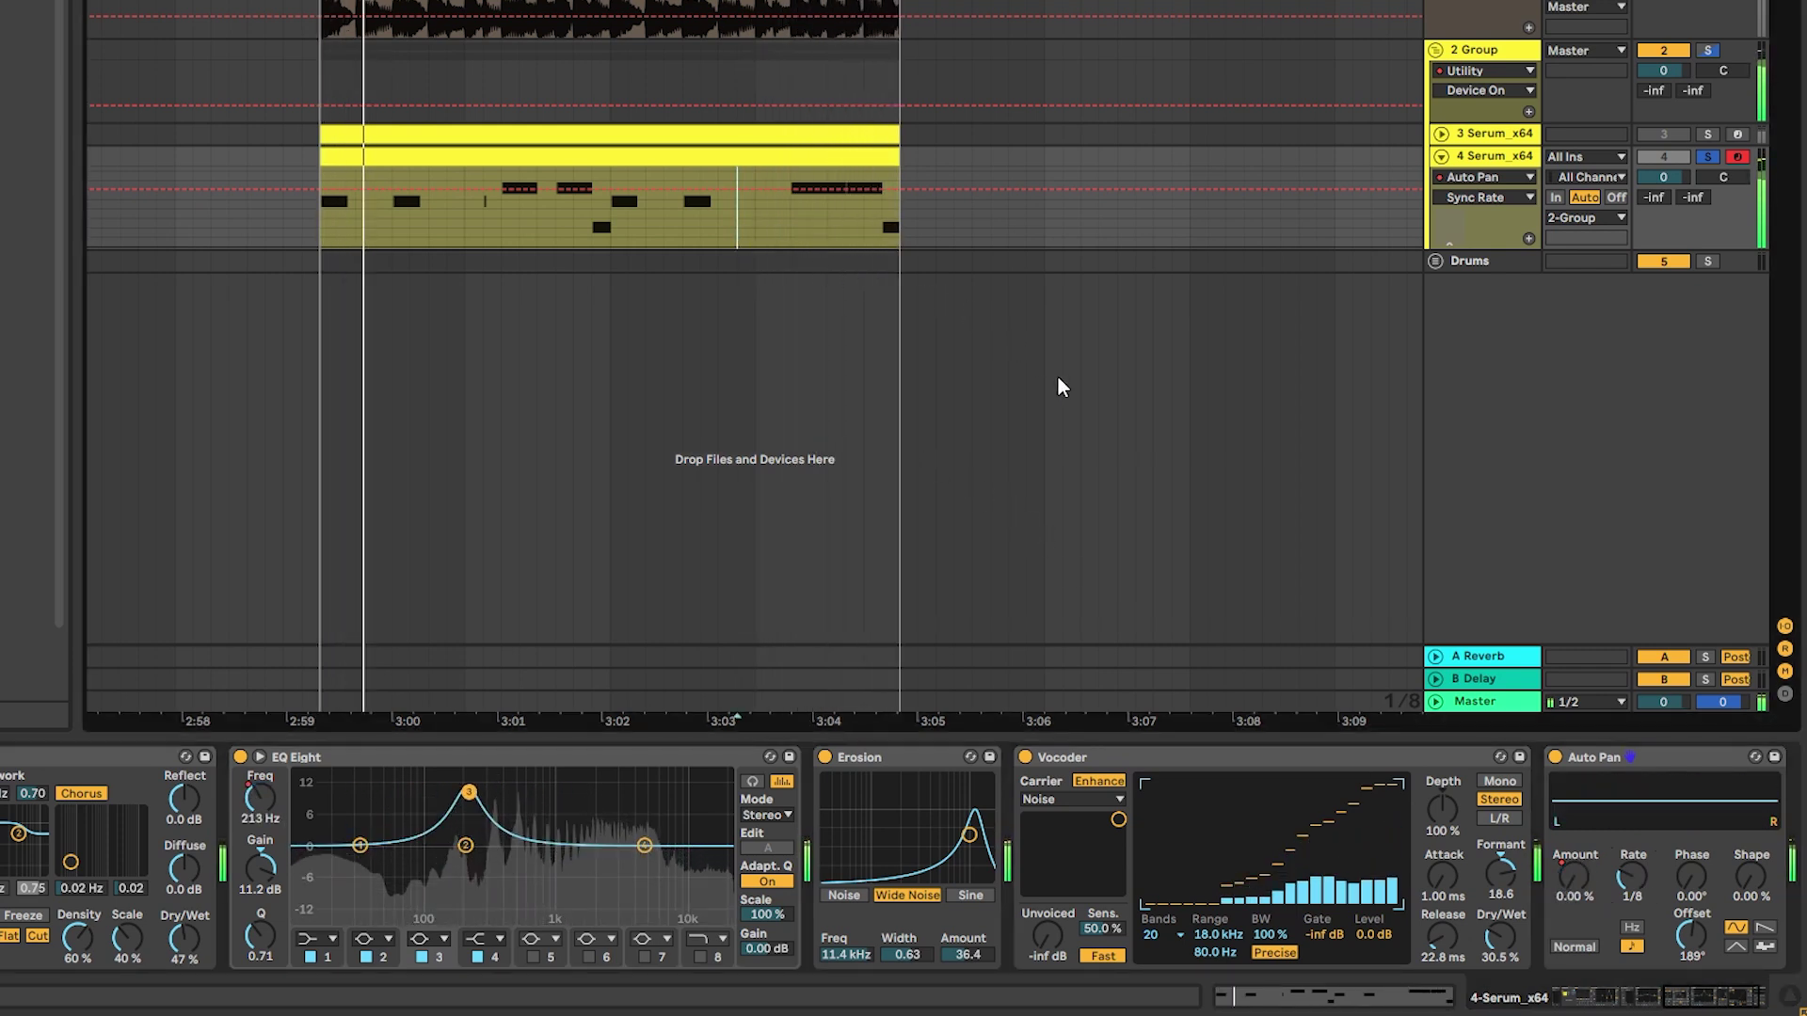
Add a short peak to the Auto Pan amount automation just before bar 132 and play the loop
{"action": "right_click", "coordinate": [1575, 875]}
{"action": "left_click", "coordinate": [1618, 885]}
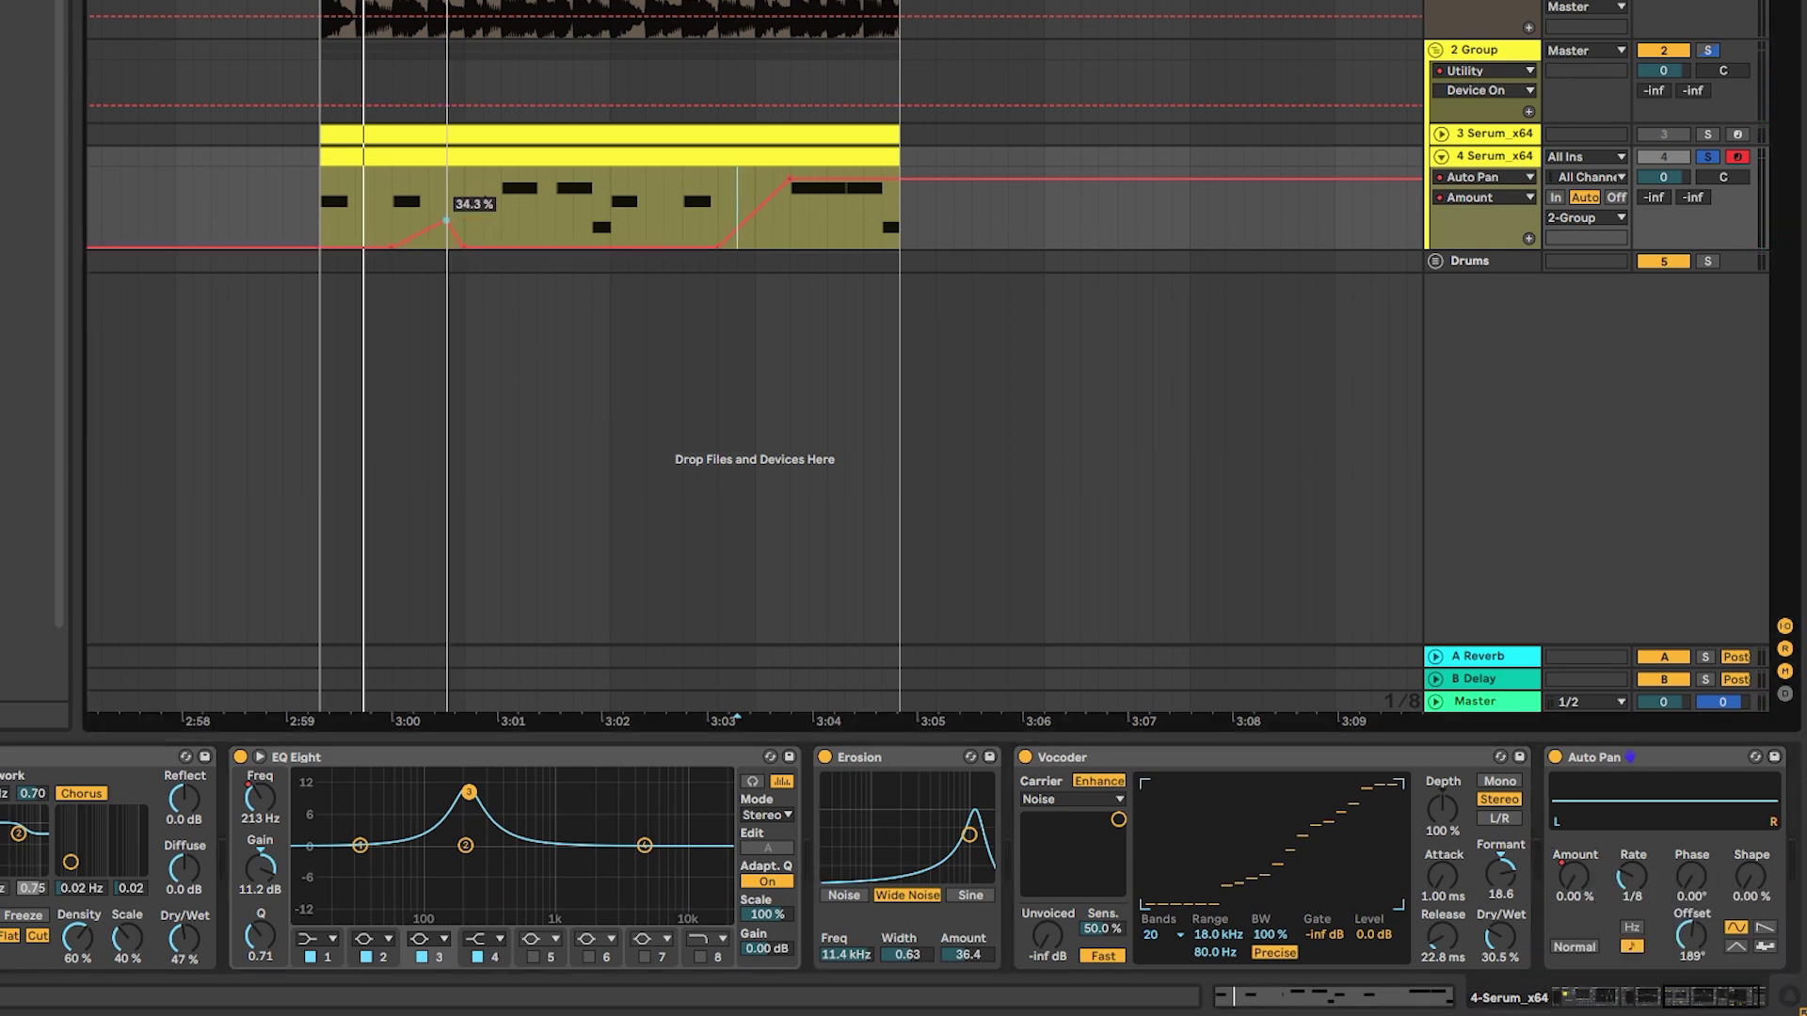
{"action": "left_click", "coordinate": [317, 201]}
{"action": "key", "text": "space"}
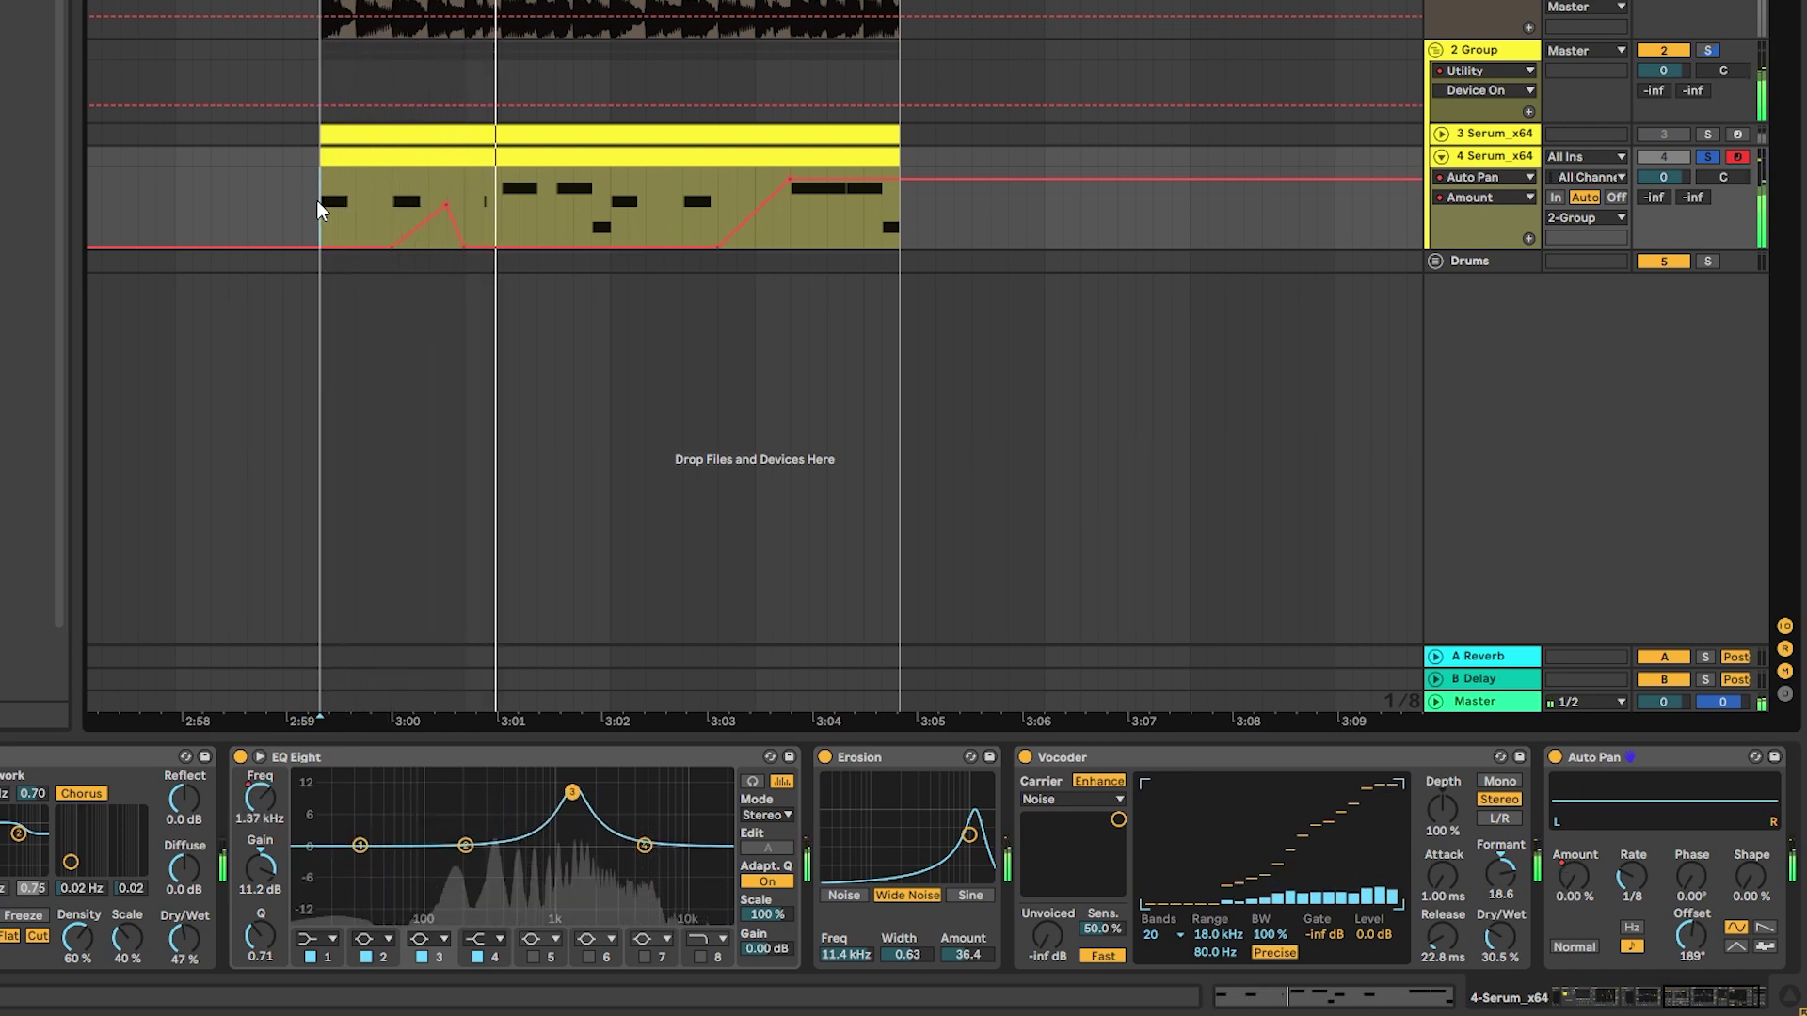
{"action": "key", "text": "space"}
Raise the Auto Pan amount after bar 132 and shape it into a peak near 132.6 that falls to 0% at bar 133
{"action": "left_click_drag", "start_coordinate": [503, 209], "coordinate": [544, 224]}
{"action": "key", "text": "space"}
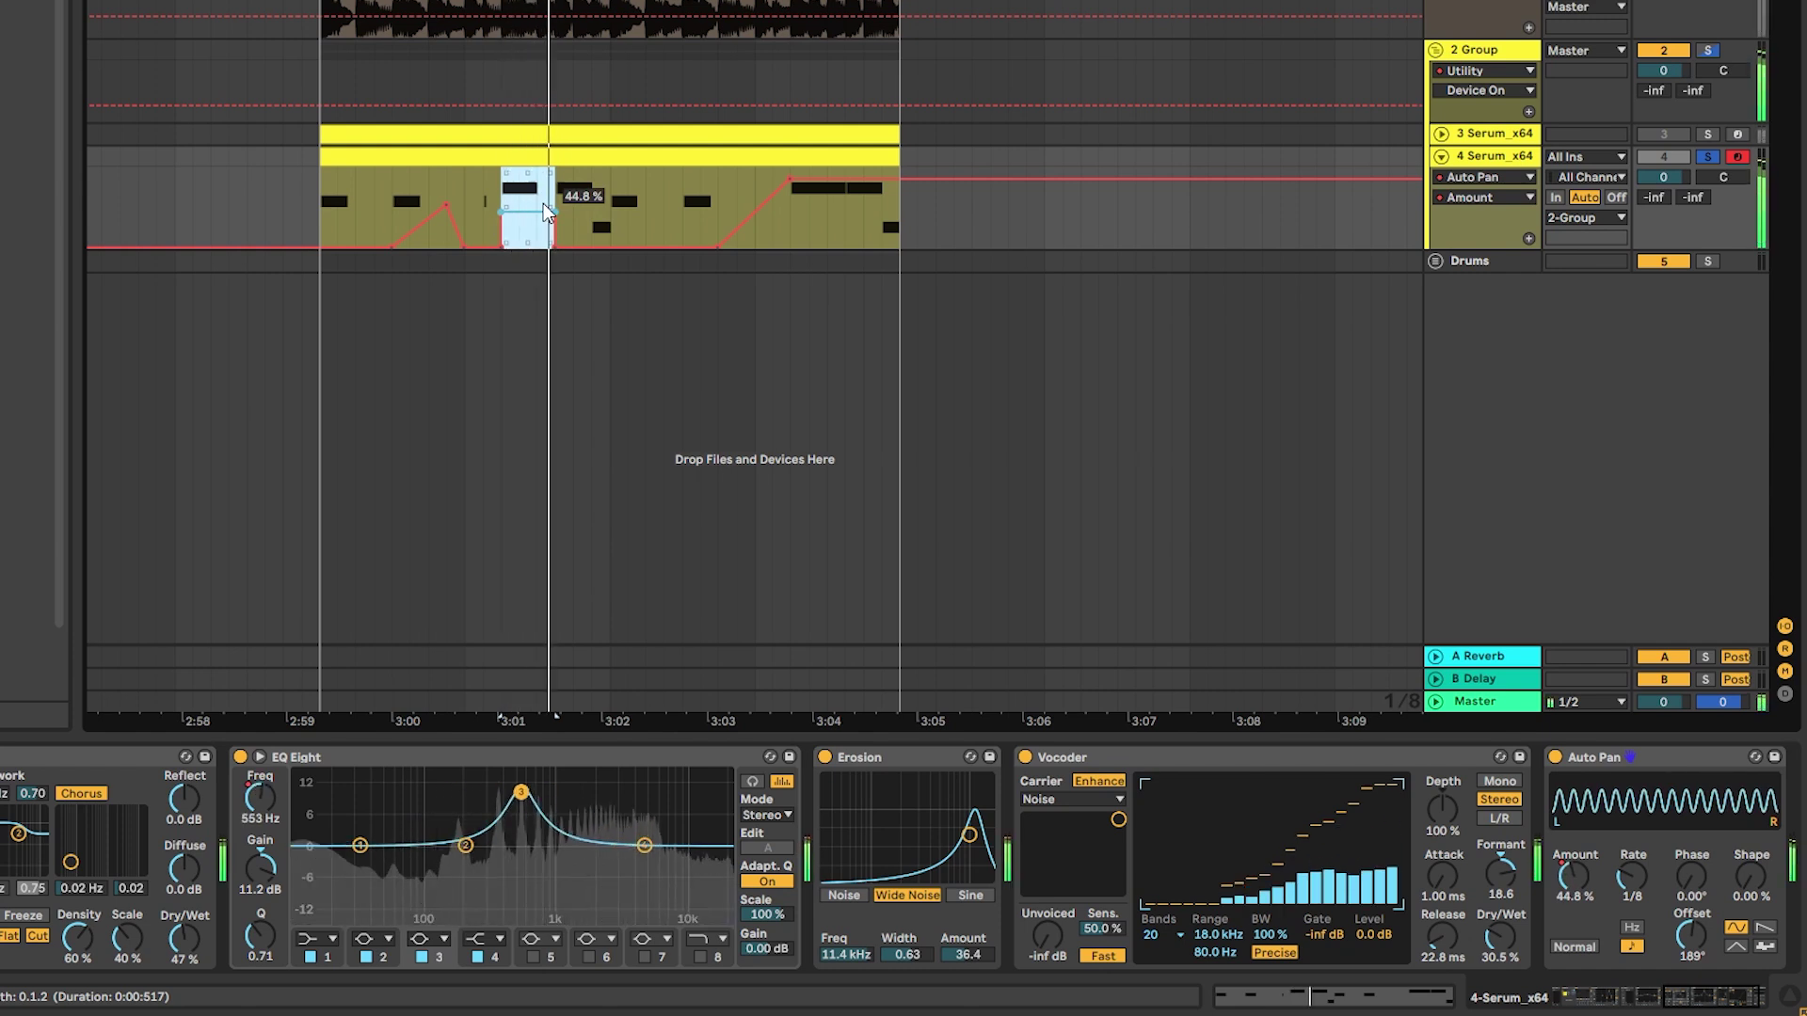
{"action": "left_click", "coordinate": [305, 199]}
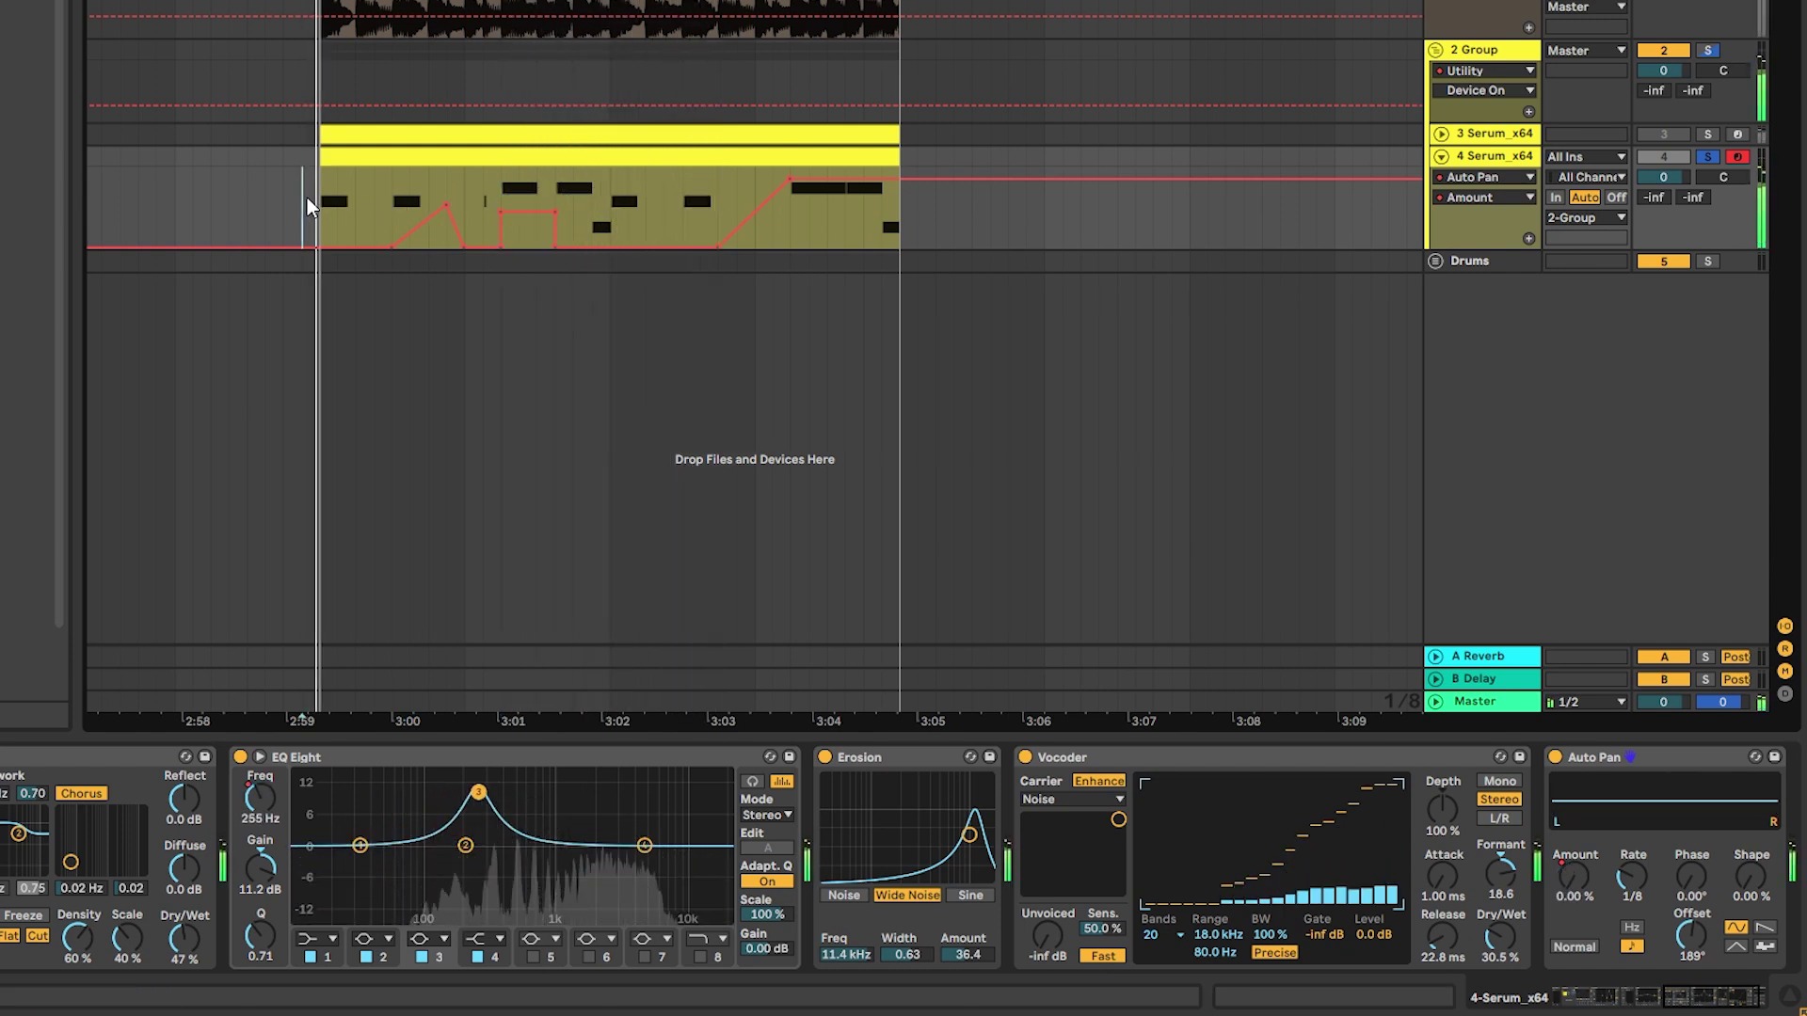
{"action": "left_click", "coordinate": [500, 213]}
{"action": "left_click_drag", "start_coordinate": [555, 212], "coordinate": [613, 240]}
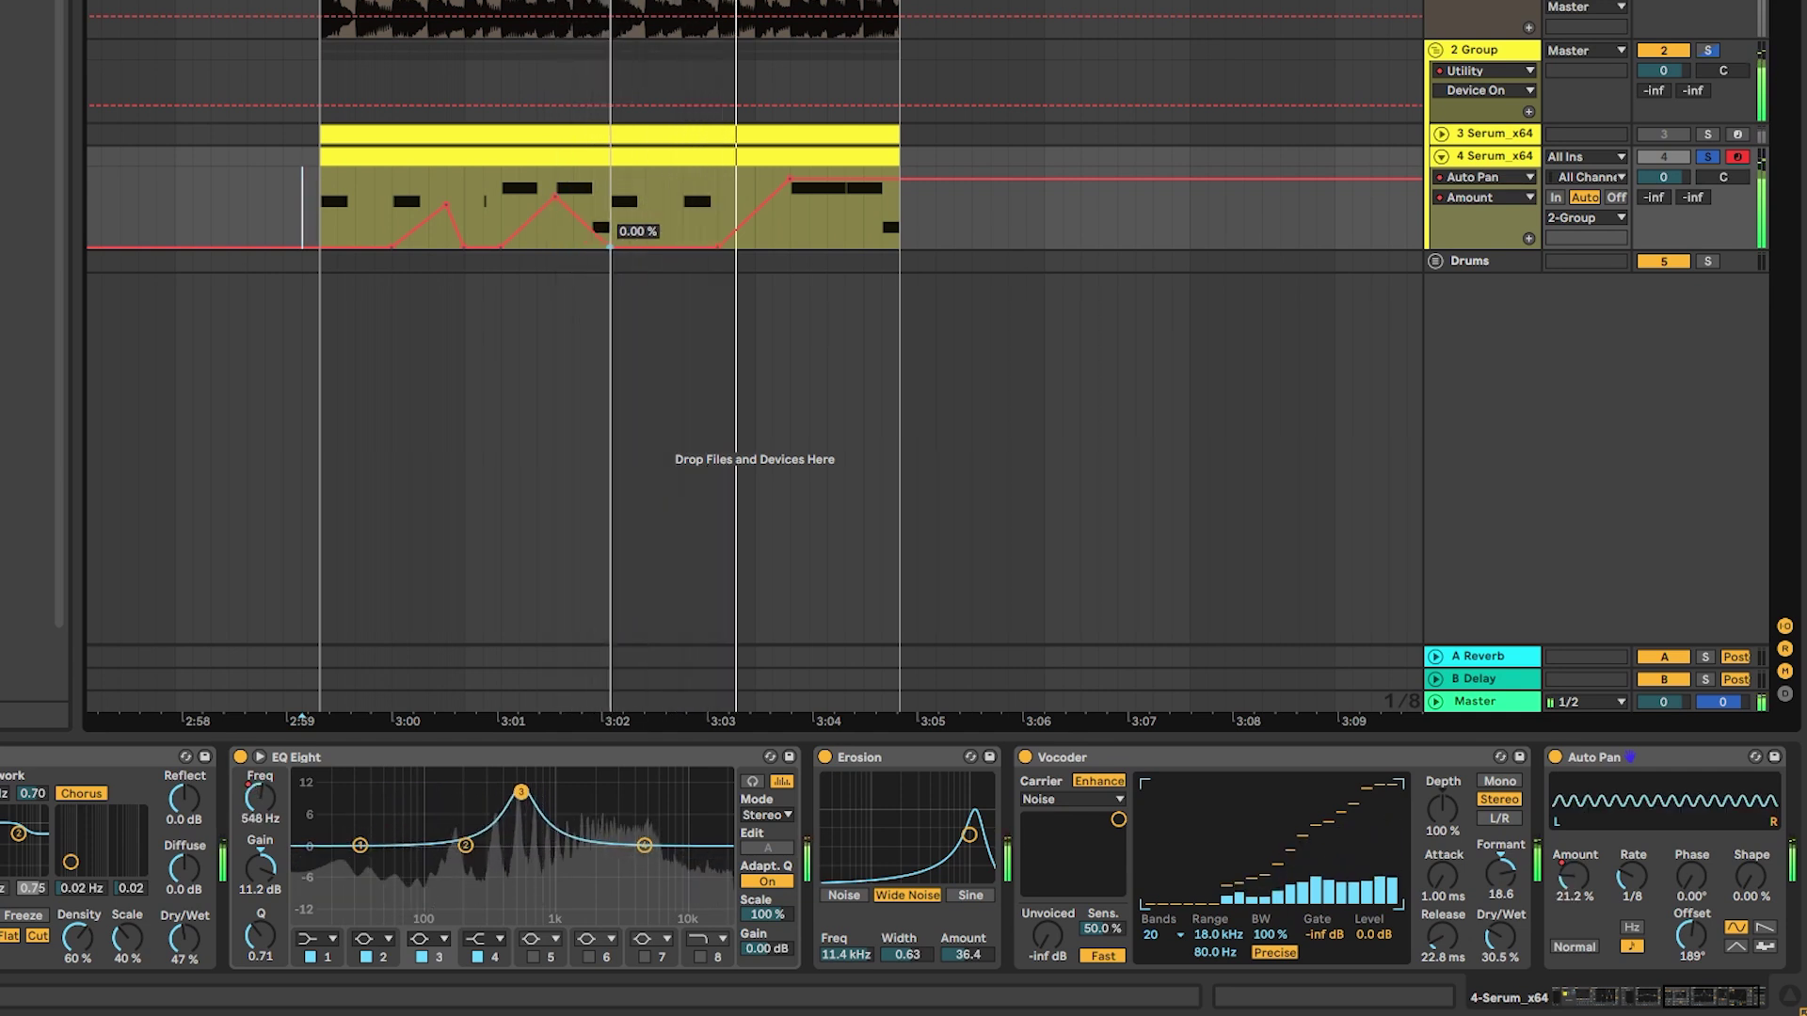
{"action": "key", "text": "space"}
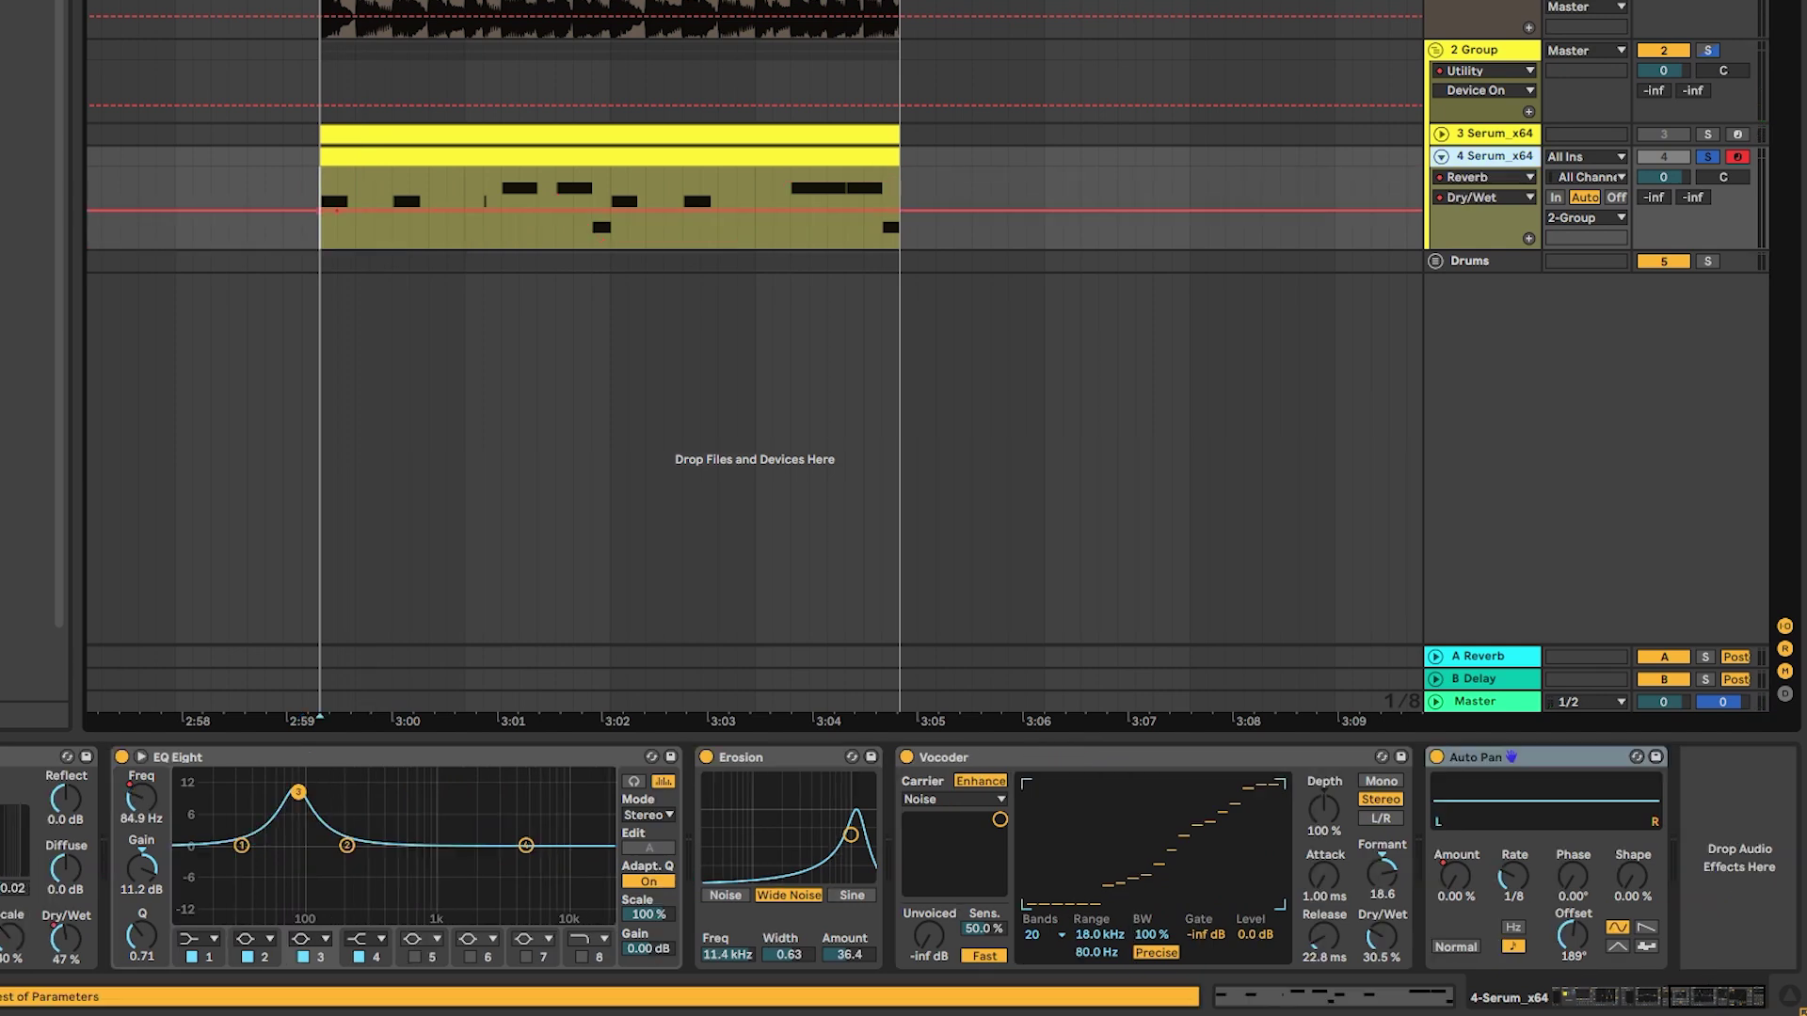
Add a Saturator with Soft Clip on, followed by an EQ Eight, at the end of the chain
{"action": "double_click", "coordinate": [24, 650]}
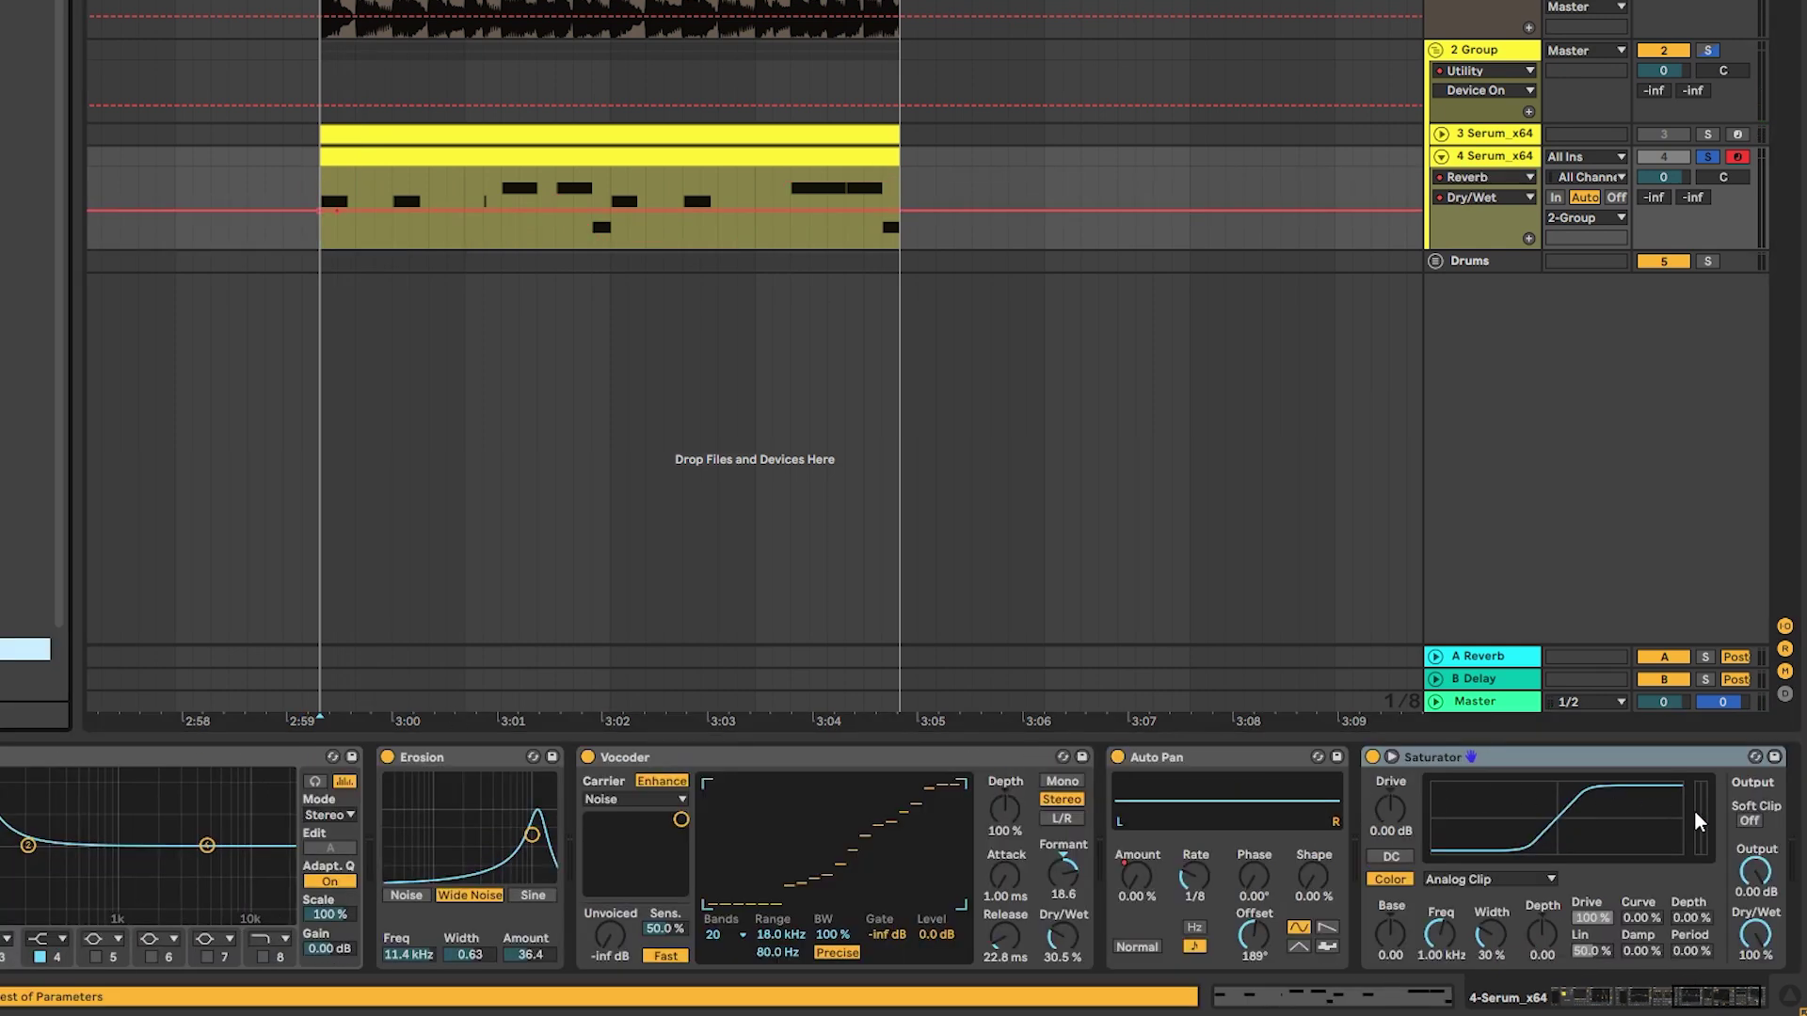
{"action": "left_click", "coordinate": [1748, 821]}
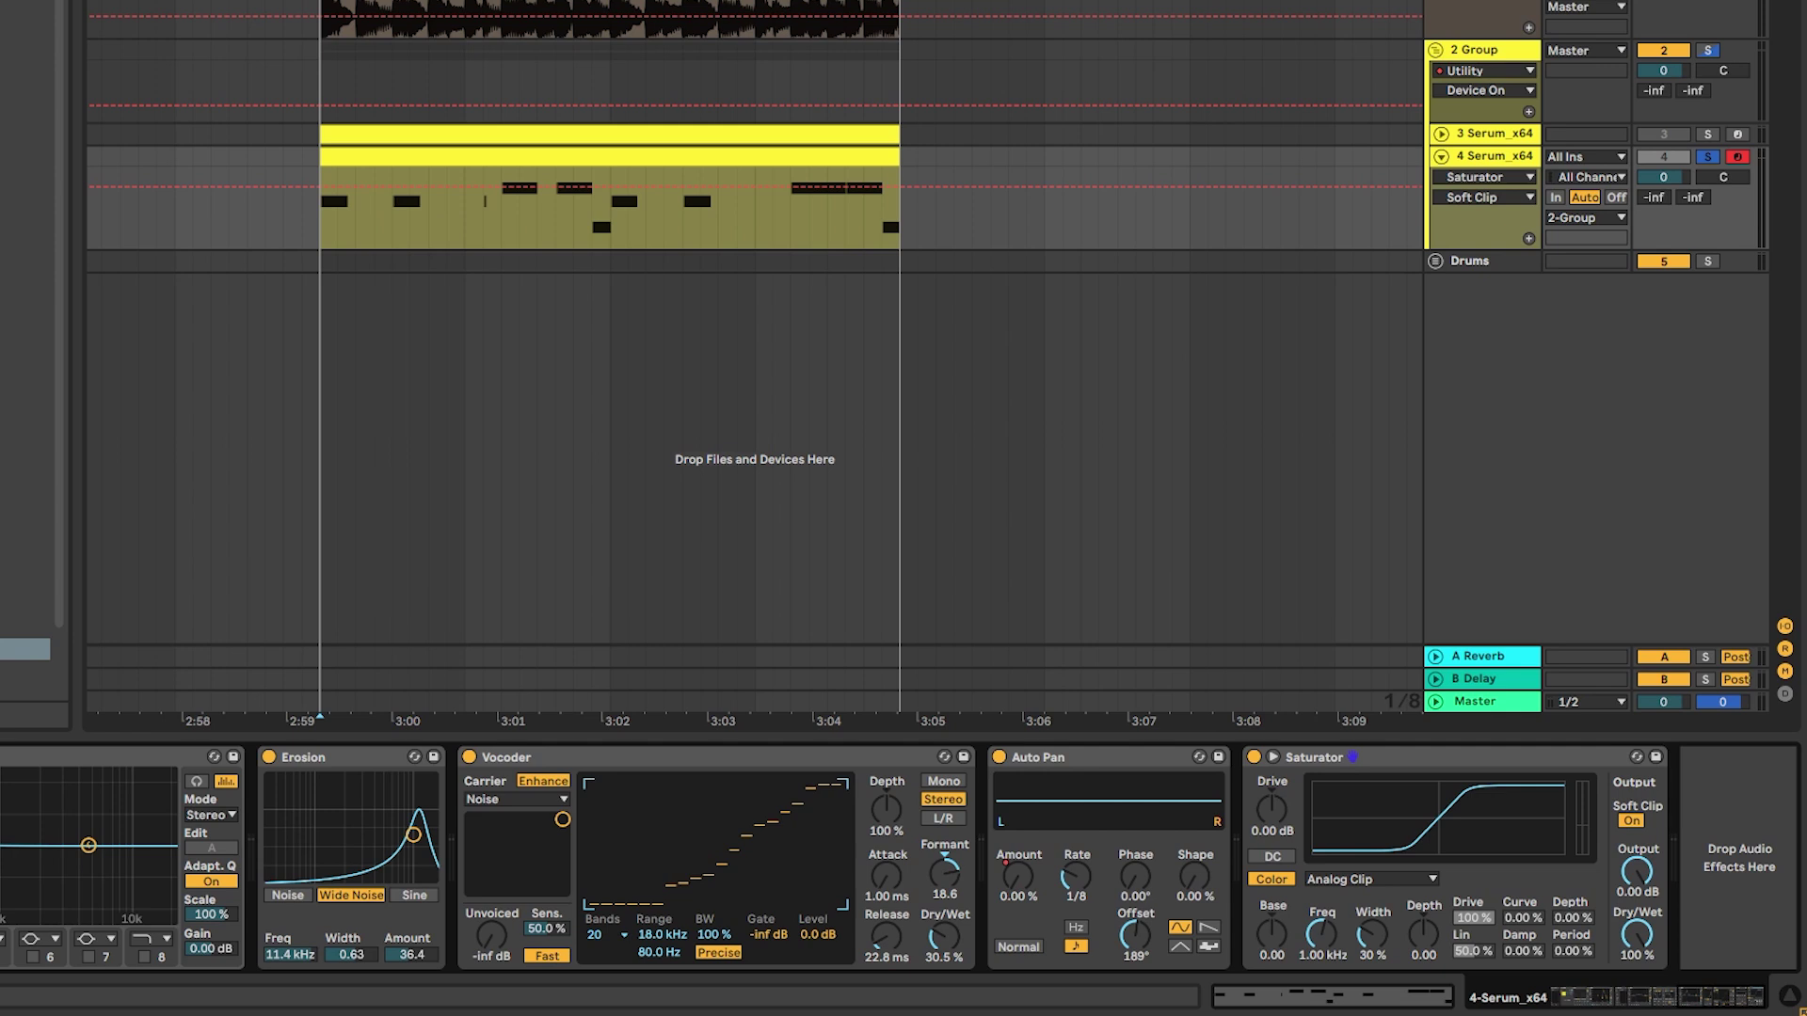
{"action": "left_click", "coordinate": [24, 244]}
{"action": "key", "text": "Return"}
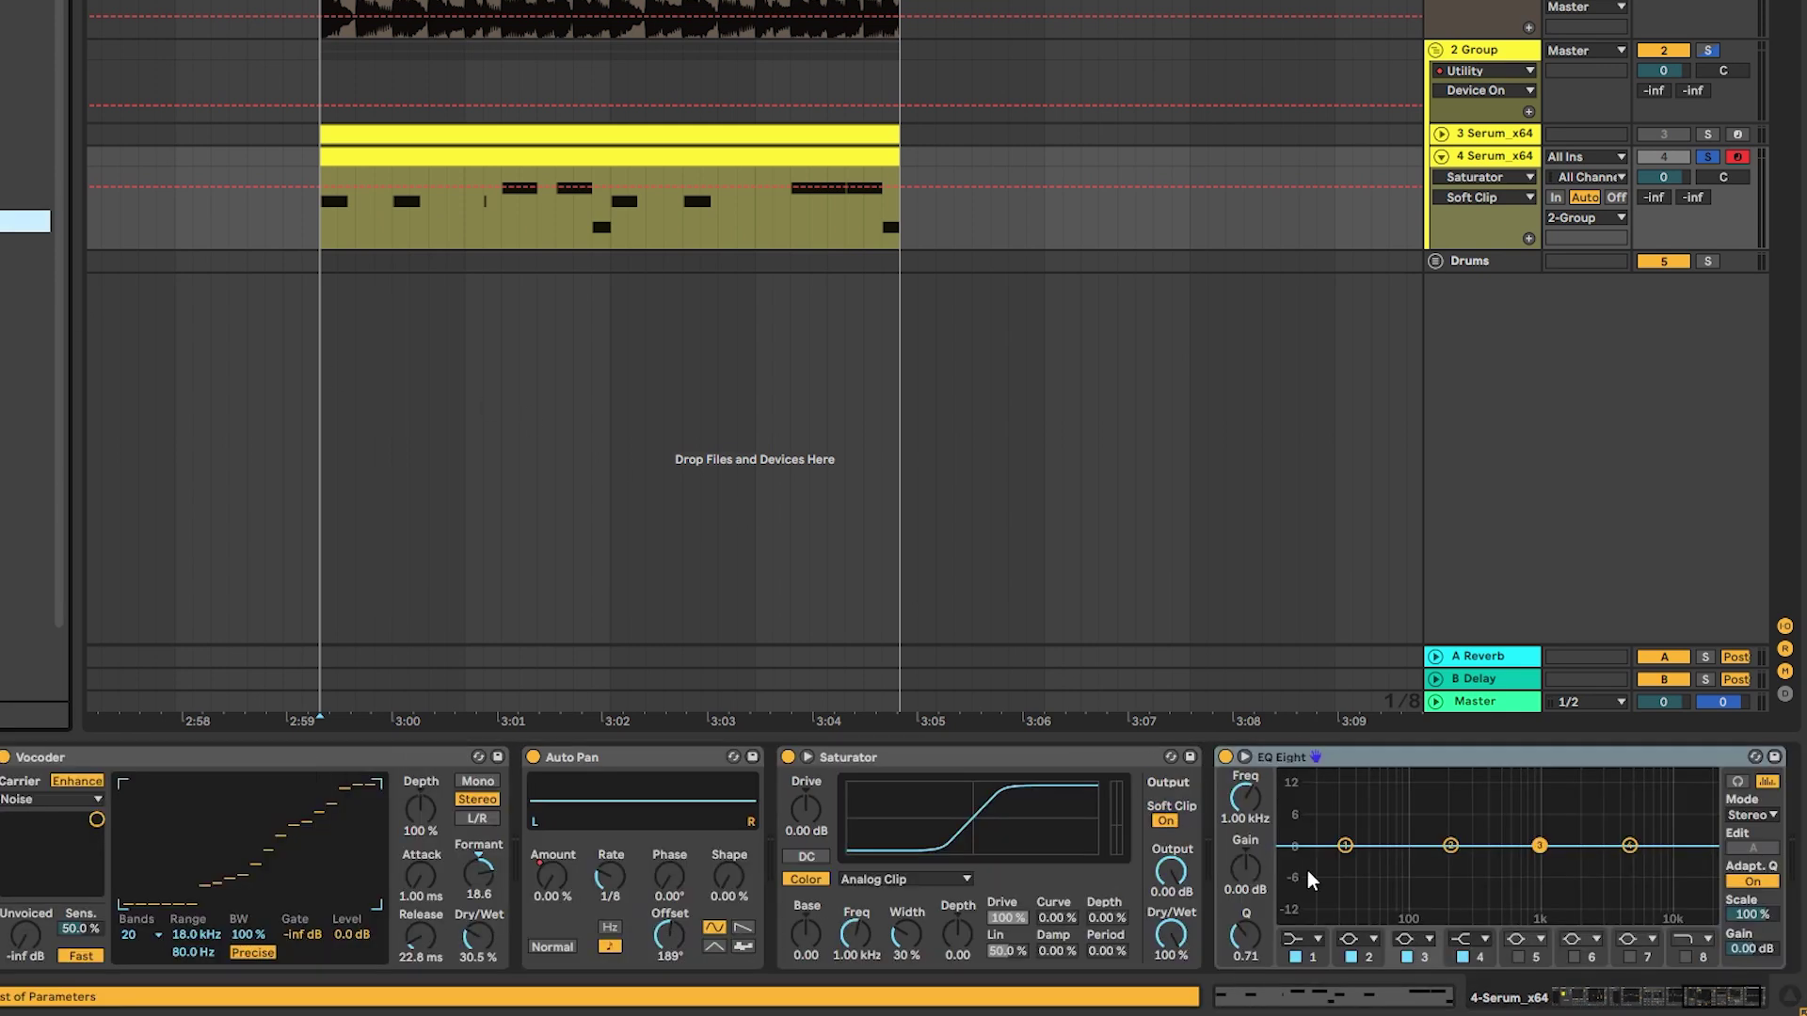
Give the new EQ Eight a steep low cut just above 100 Hz, a slight band 4 boost and band 3 at 1.32 kHz, 2.60 dB
{"action": "left_click", "coordinate": [1317, 940]}
{"action": "left_click", "coordinate": [1298, 800]}
{"action": "left_click_drag", "start_coordinate": [1345, 846], "coordinate": [1424, 862]}
{"action": "key", "text": "space"}
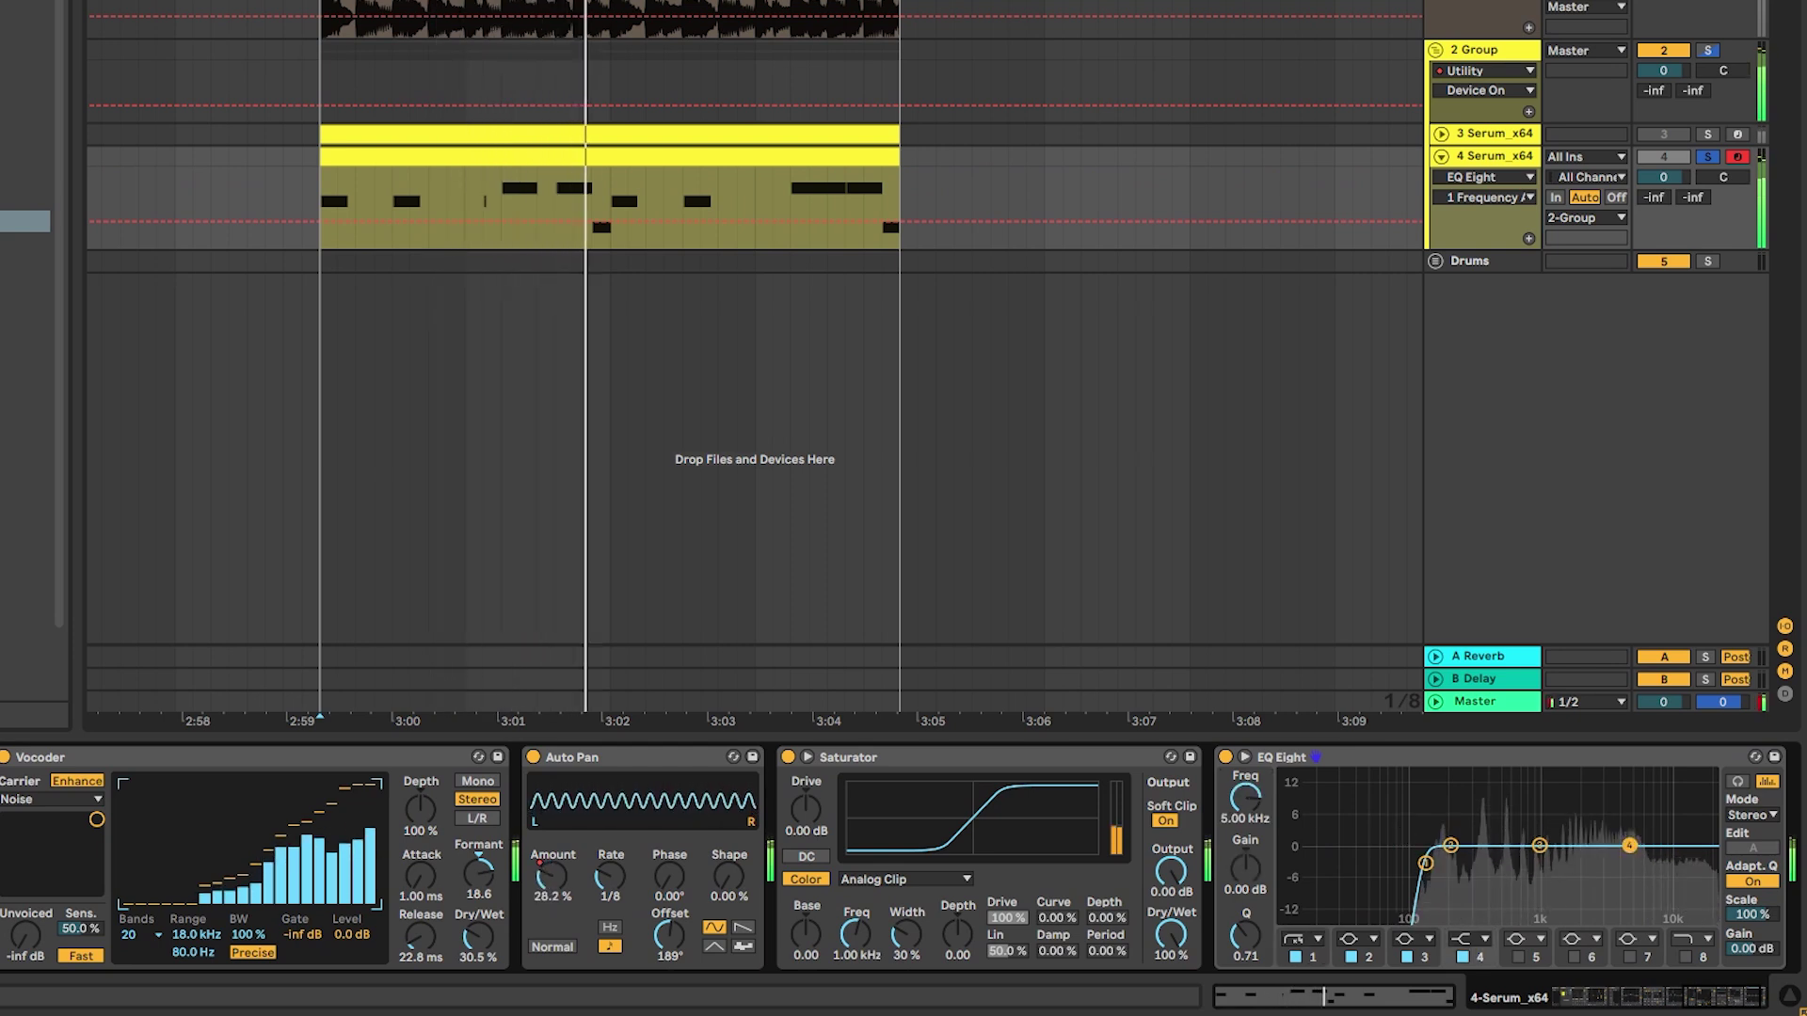
{"action": "left_click_drag", "start_coordinate": [1629, 845], "coordinate": [1648, 840]}
{"action": "left_click_drag", "start_coordinate": [1540, 846], "coordinate": [1555, 833]}
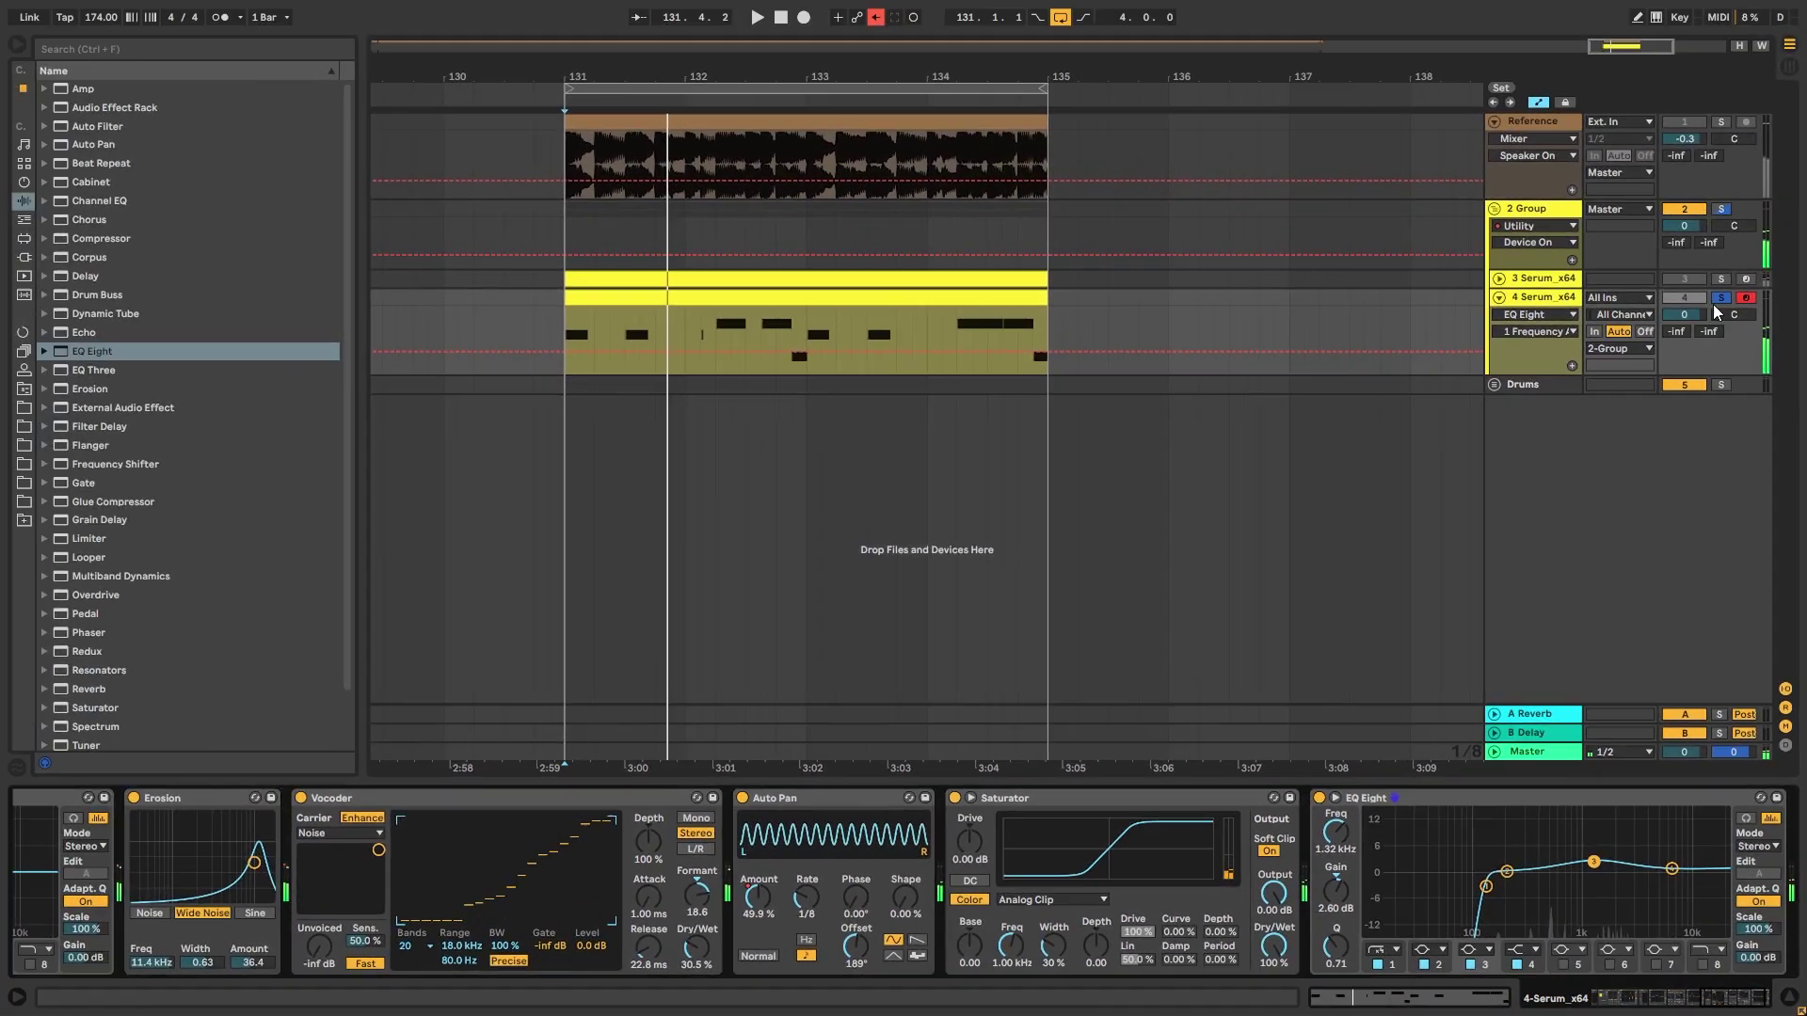
{"action": "key", "text": "space"}
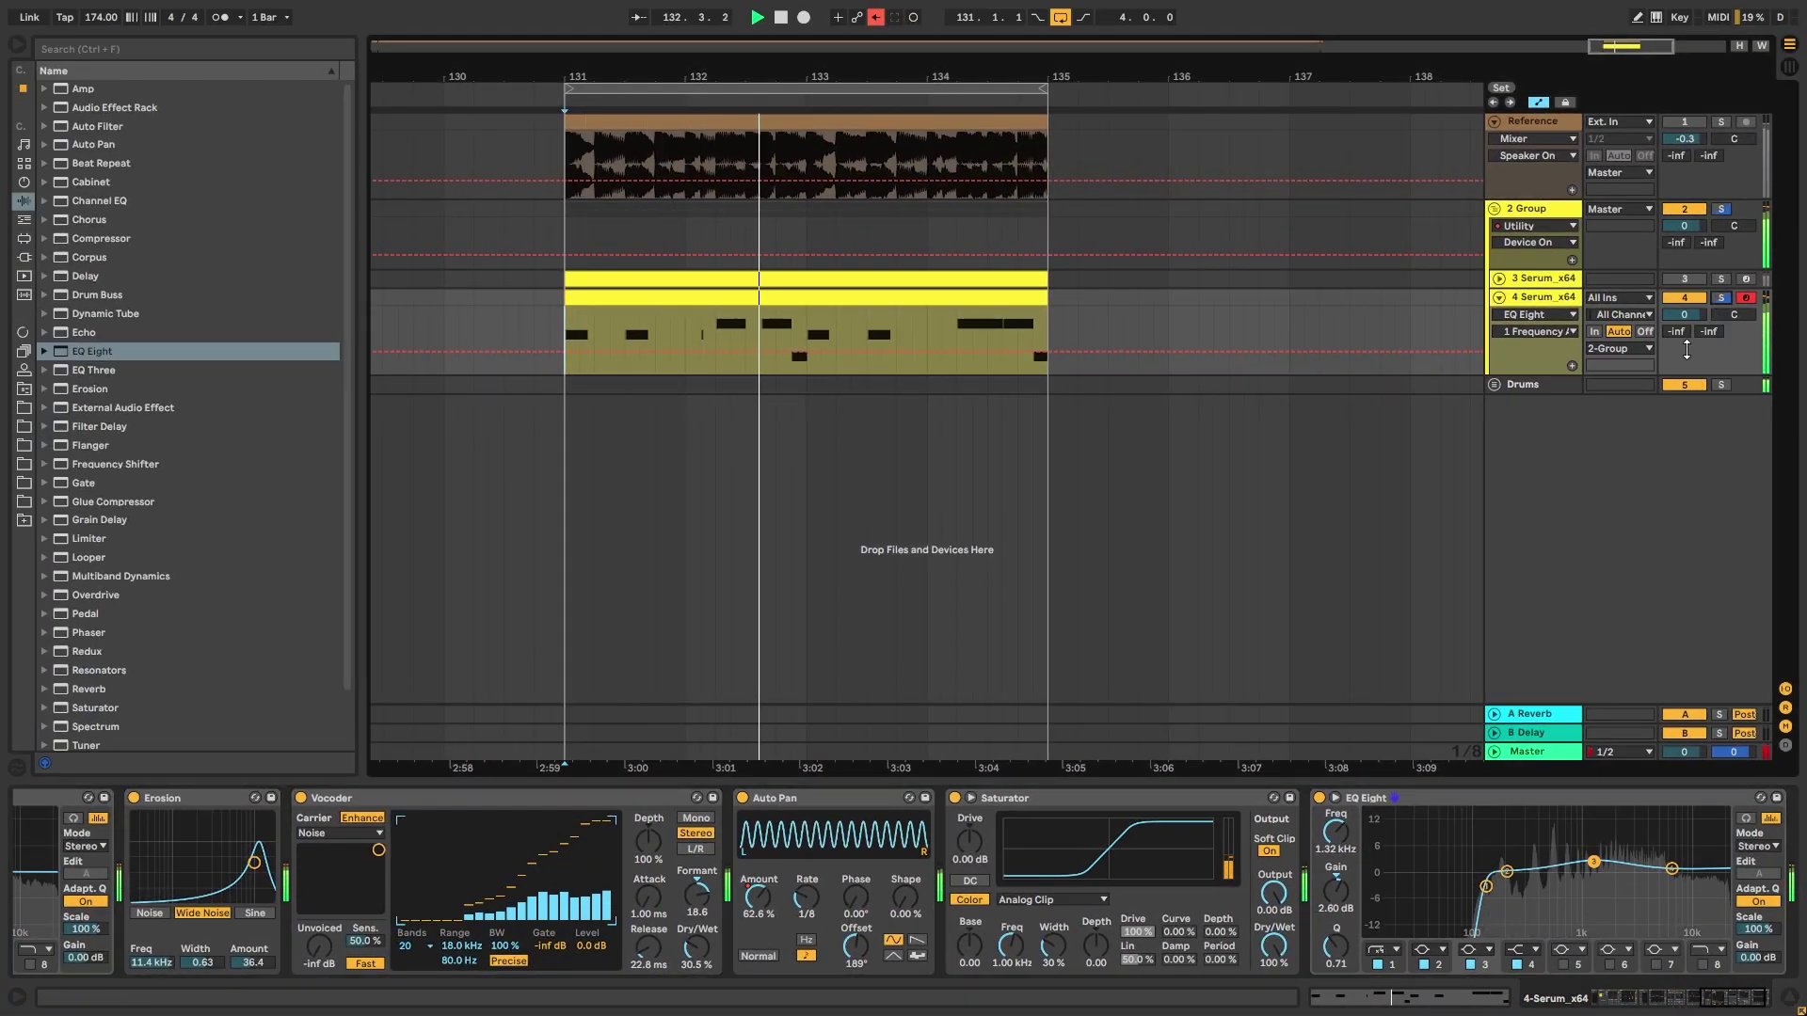